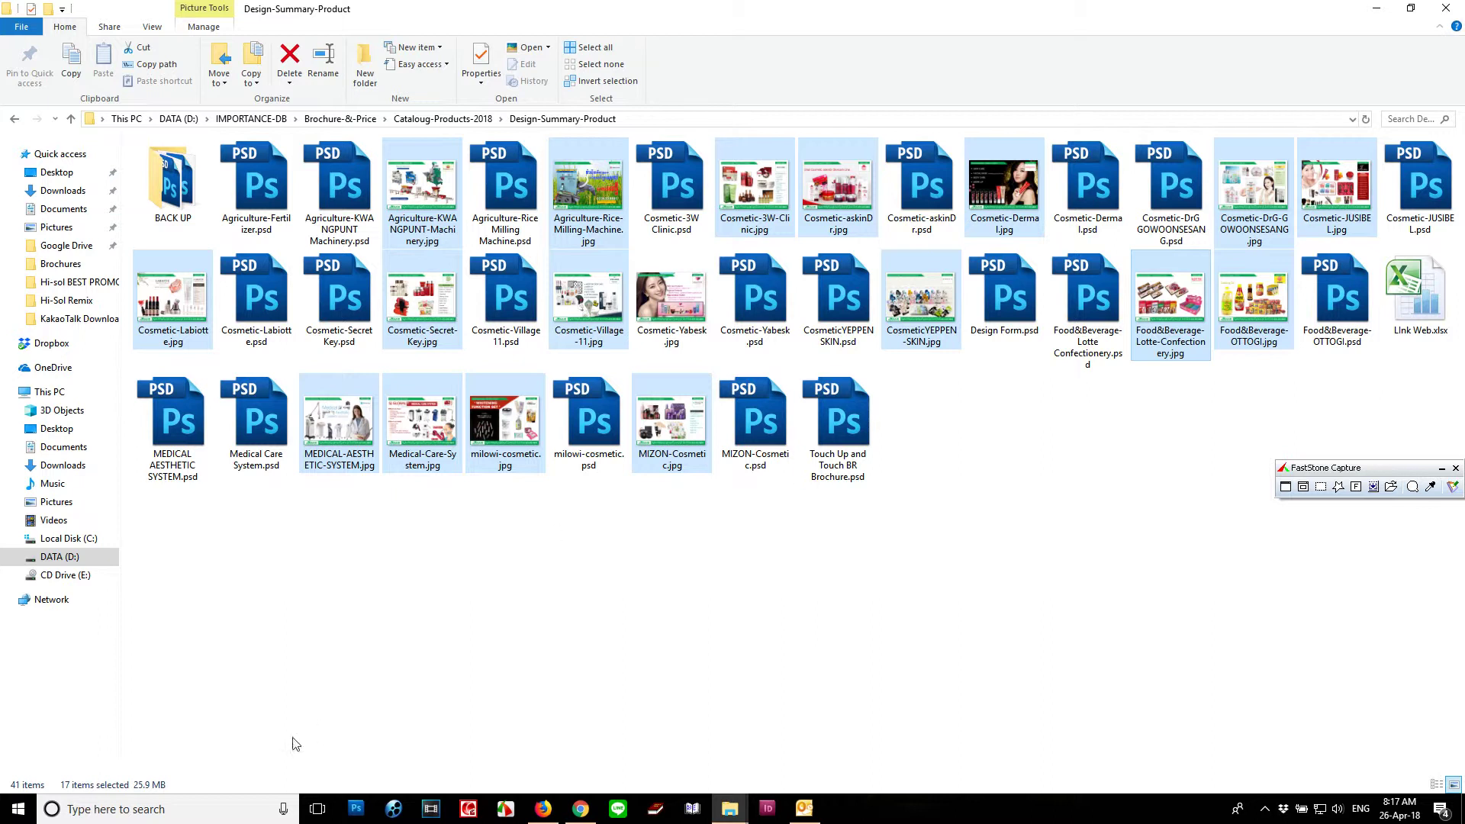
- Switch to ProShow Producer and add the selected product JPG images from the Design-Summary-Product folder to the slide list
click(394, 813)
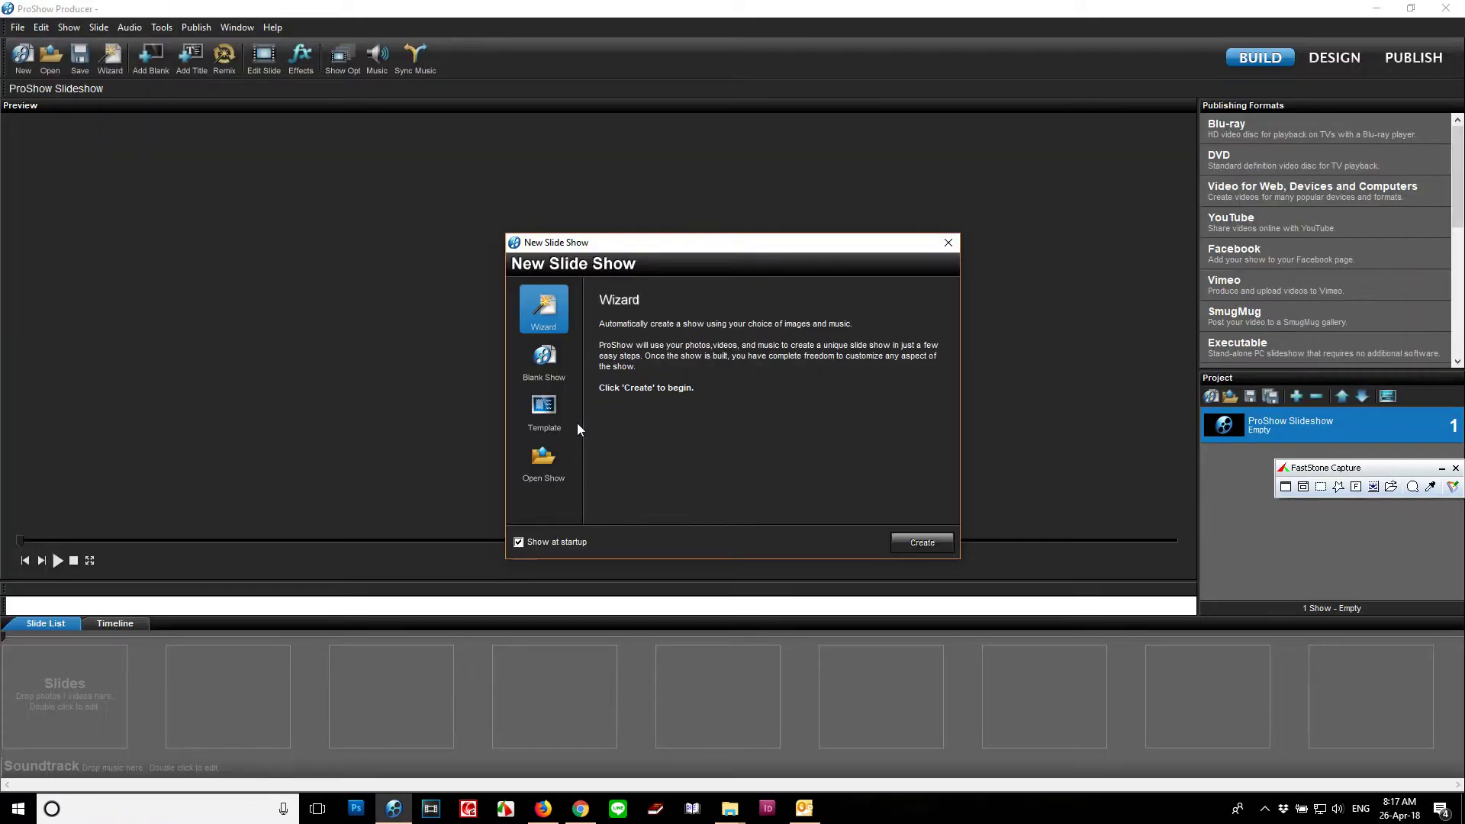
click(943, 546)
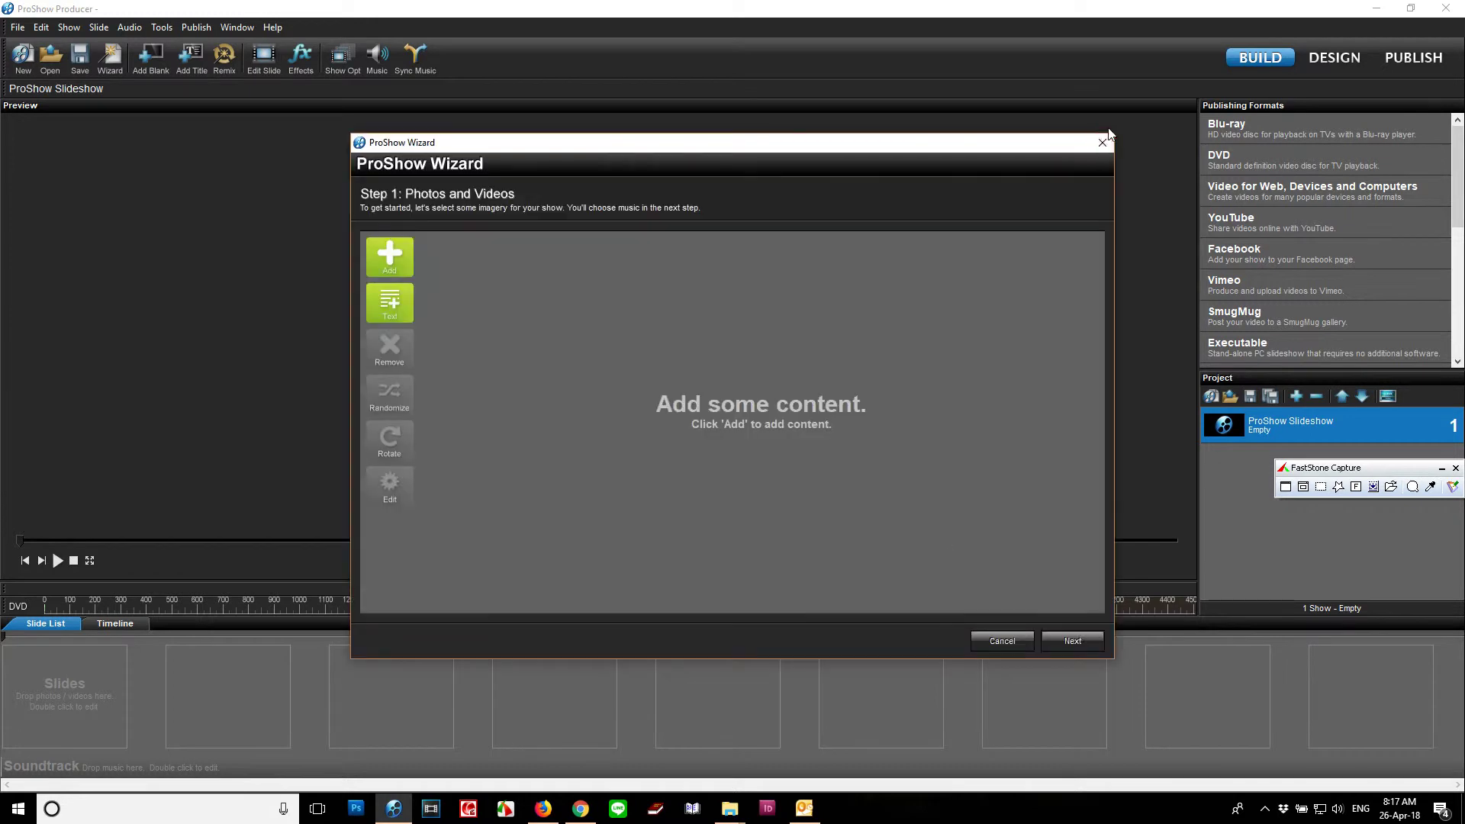
click(1109, 135)
mouse_move(730, 809)
click(845, 764)
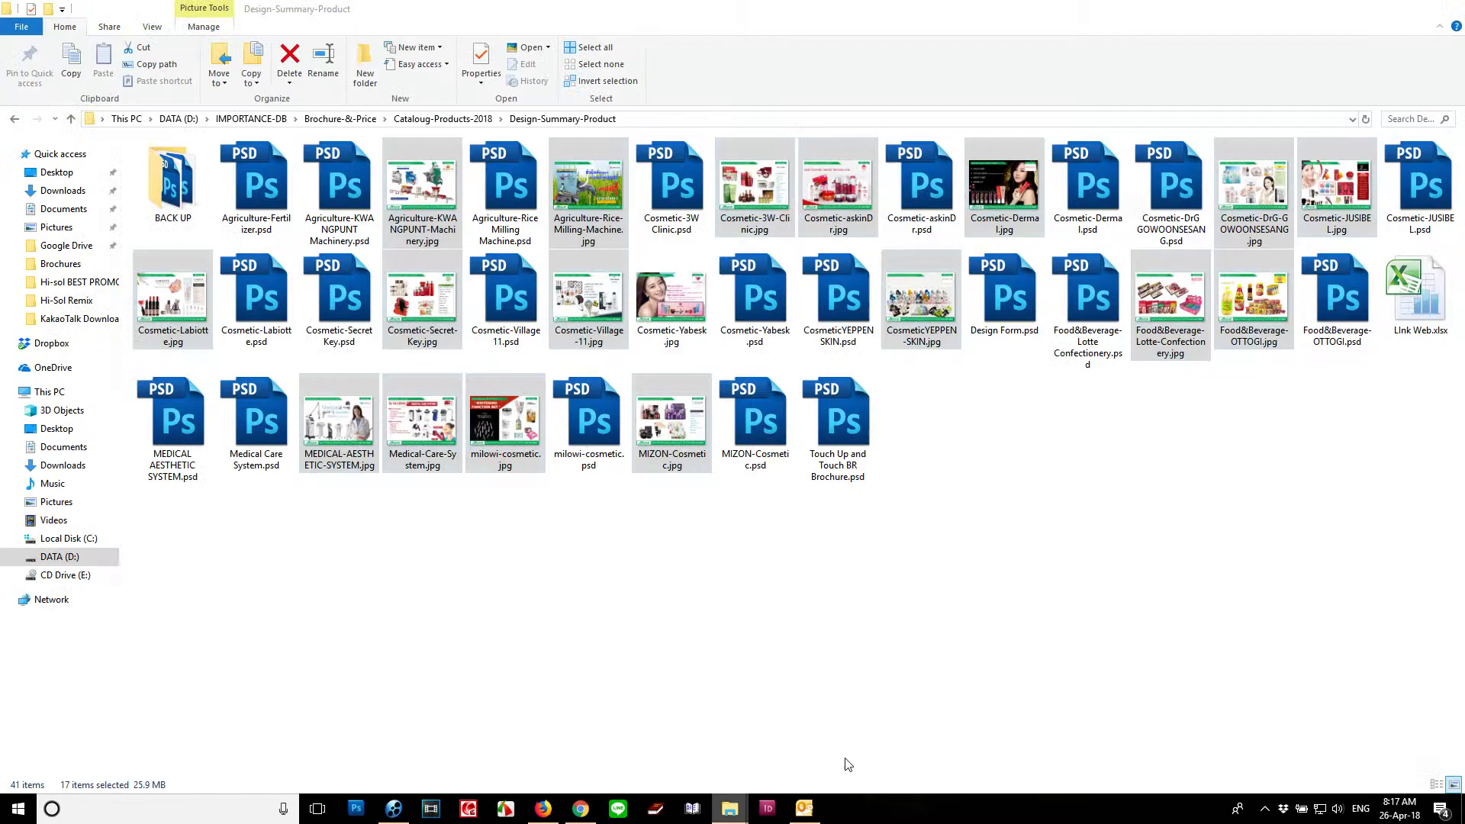
drag(424, 191, 4, 697)
click(829, 473)
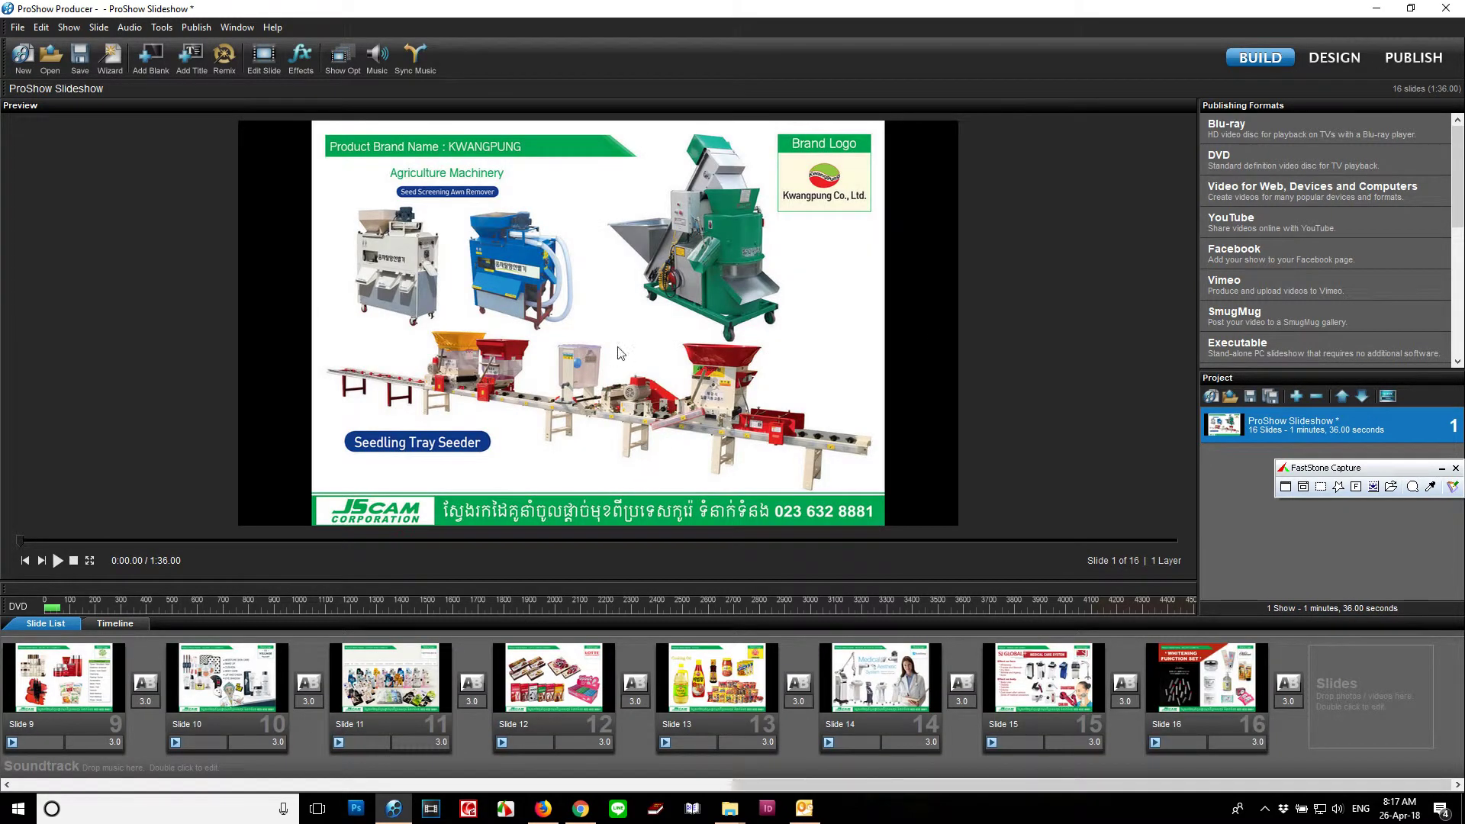
- Preview the Village 11, Kwangpung and Dong Yang slides to check the imported slide order
click(257, 698)
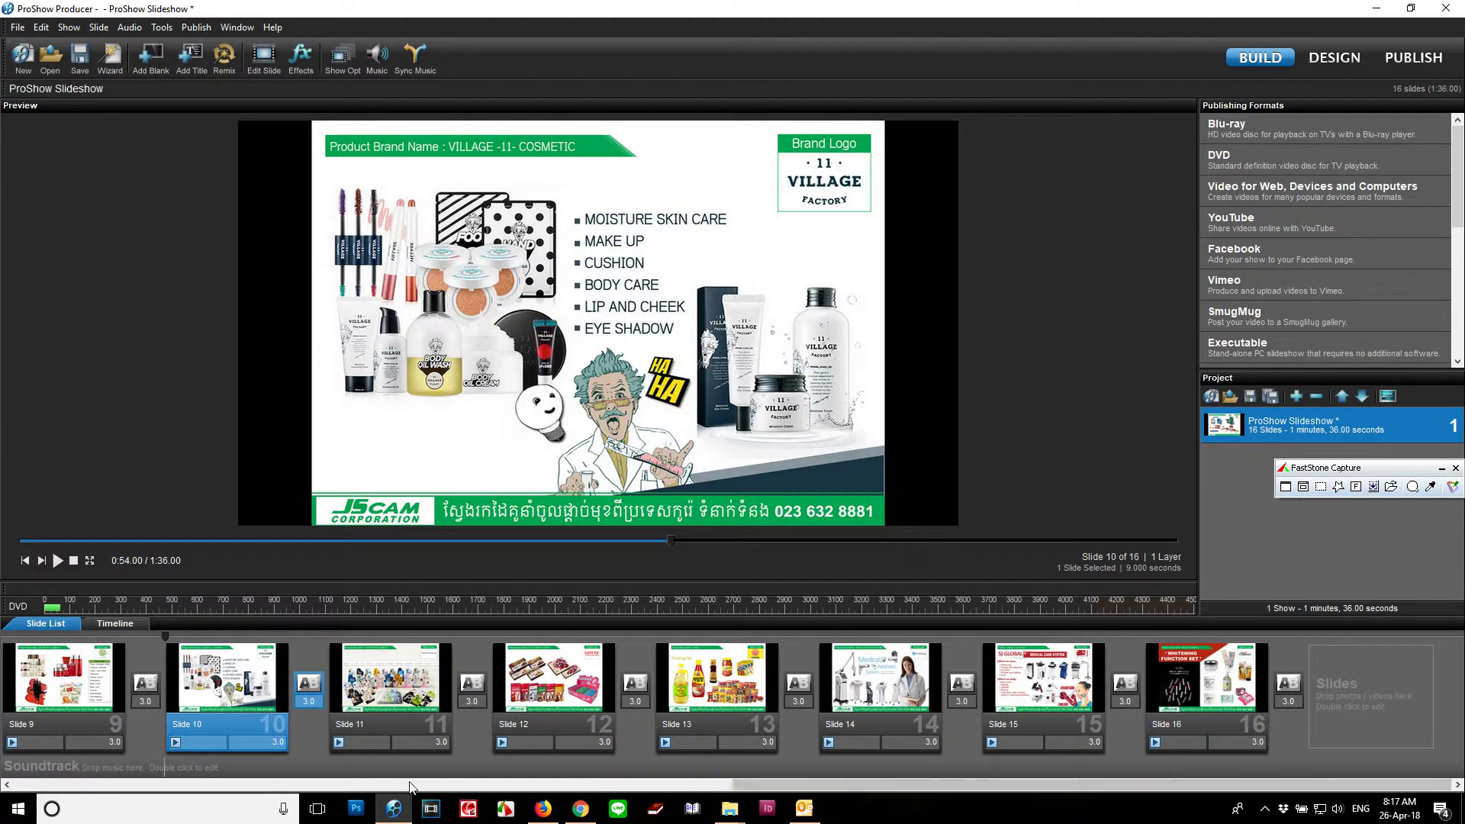
drag(1072, 782, 163, 768)
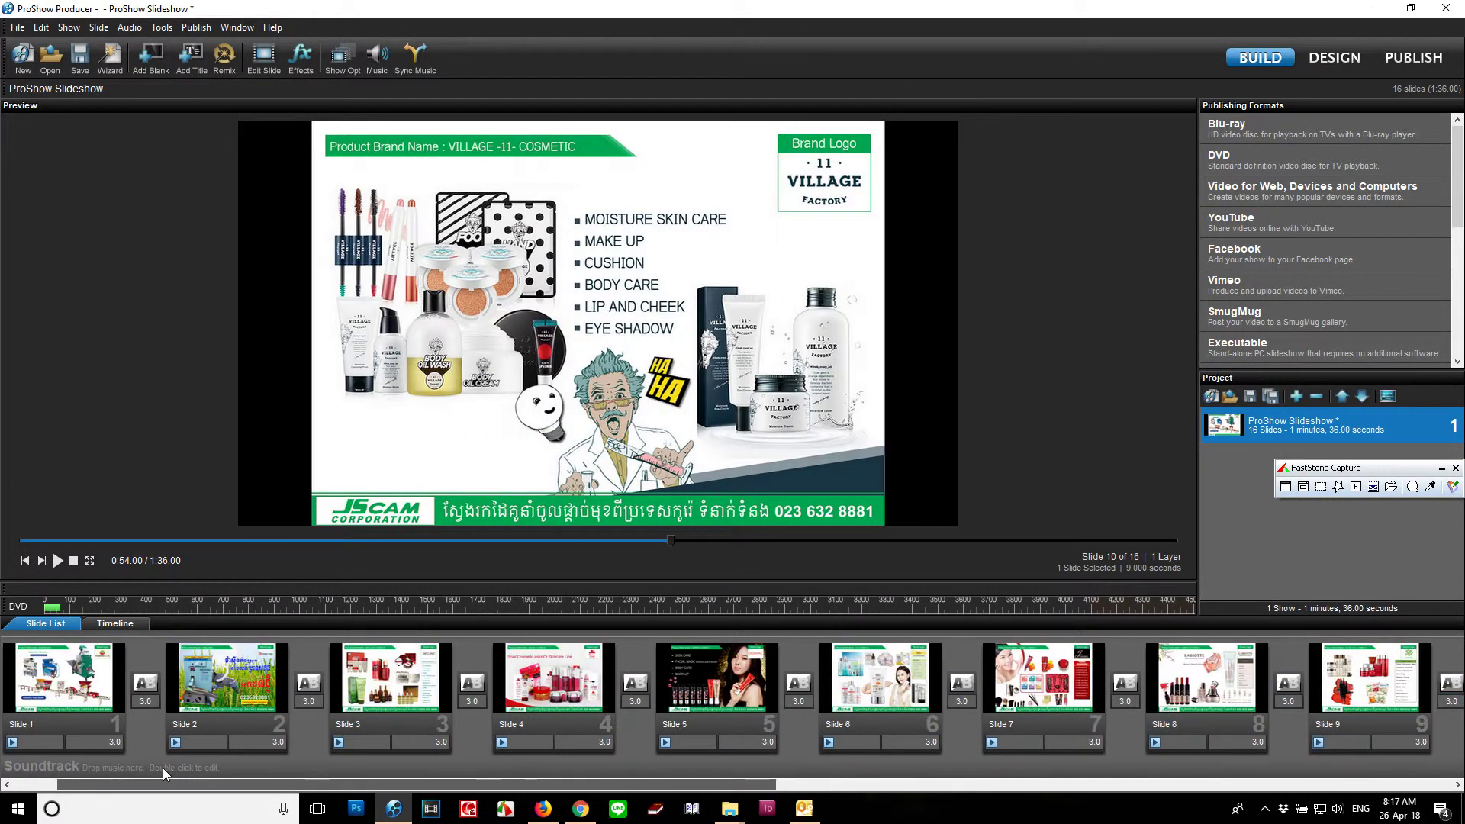
click(100, 689)
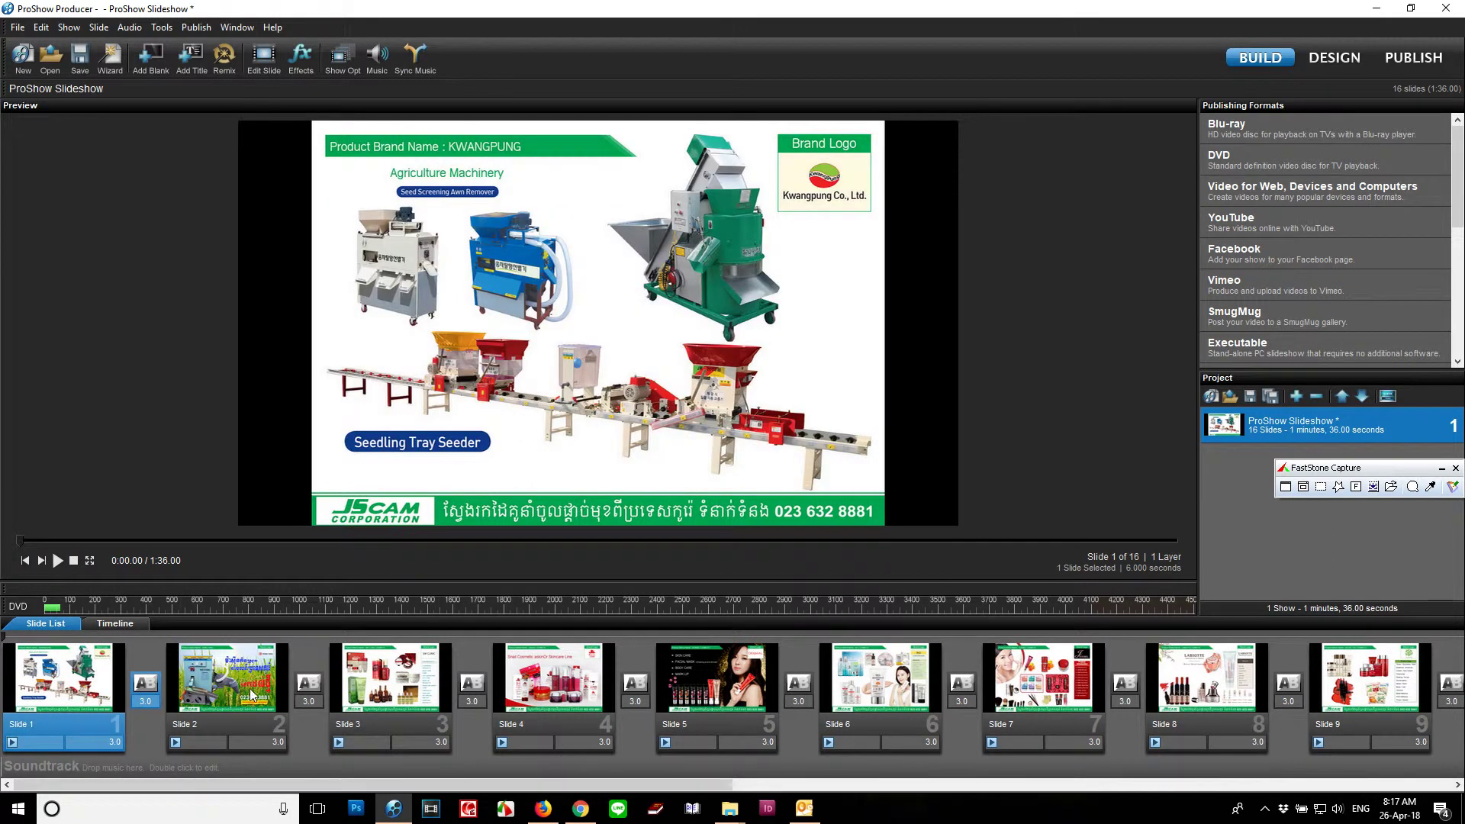
click(268, 703)
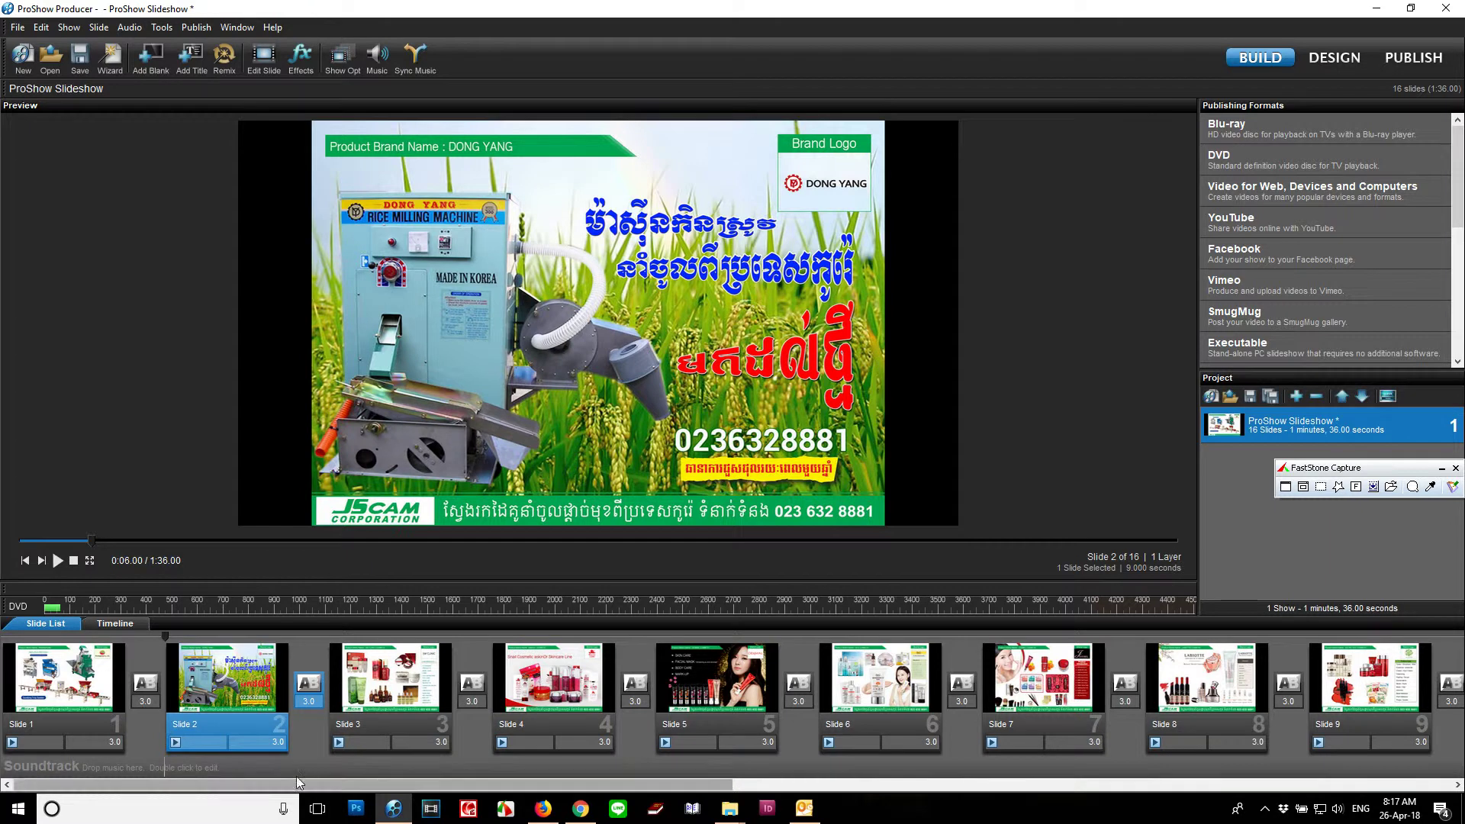
drag(509, 787, 1226, 801)
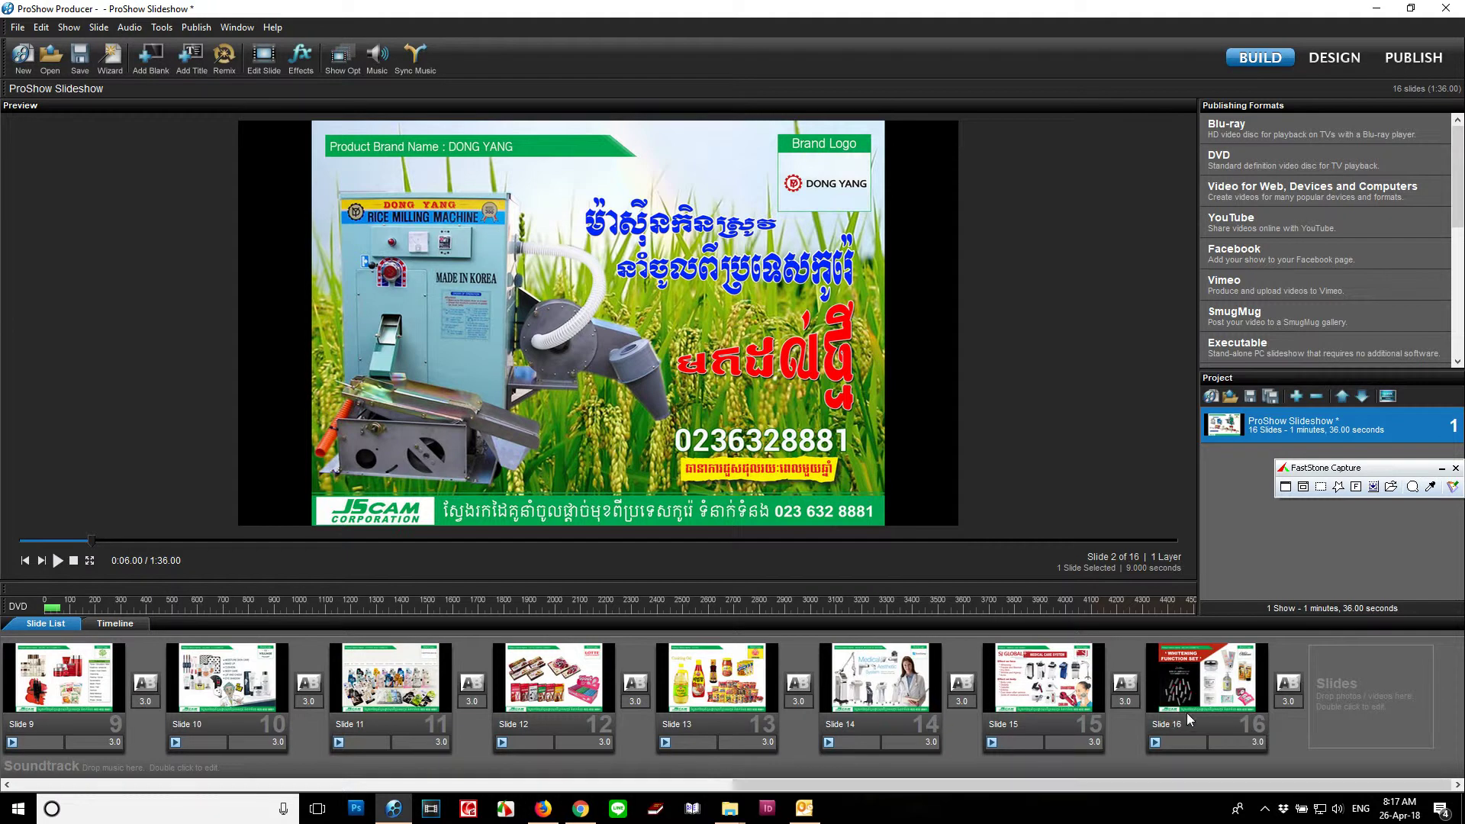
click(684, 686)
shift+click(1242, 690)
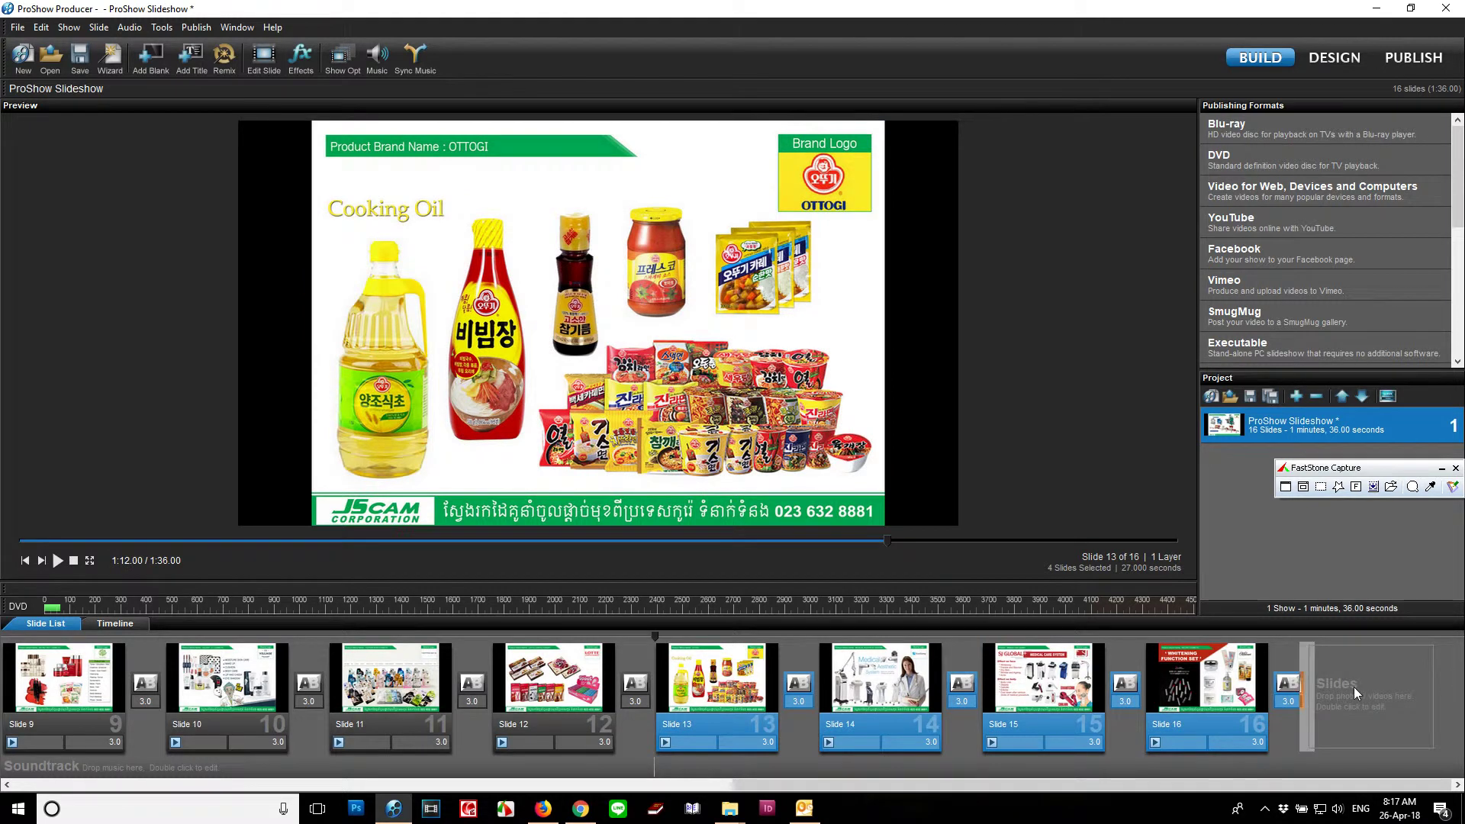
click(1328, 720)
click(743, 687)
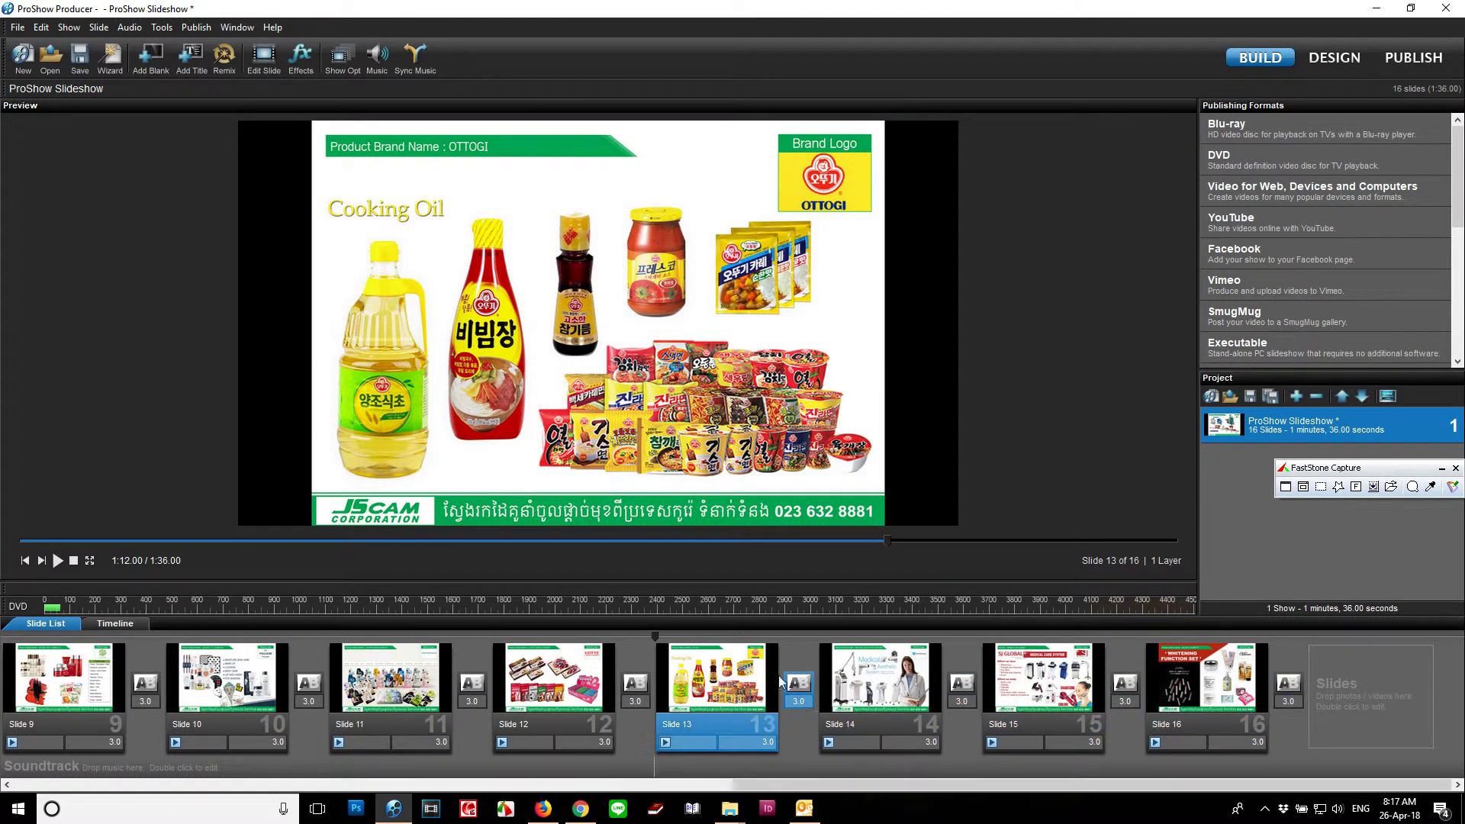
shift+click(1188, 704)
- Move the OTTOGI slide to the end of the show and the Lotte Confectionery slide directly before it
click(731, 696)
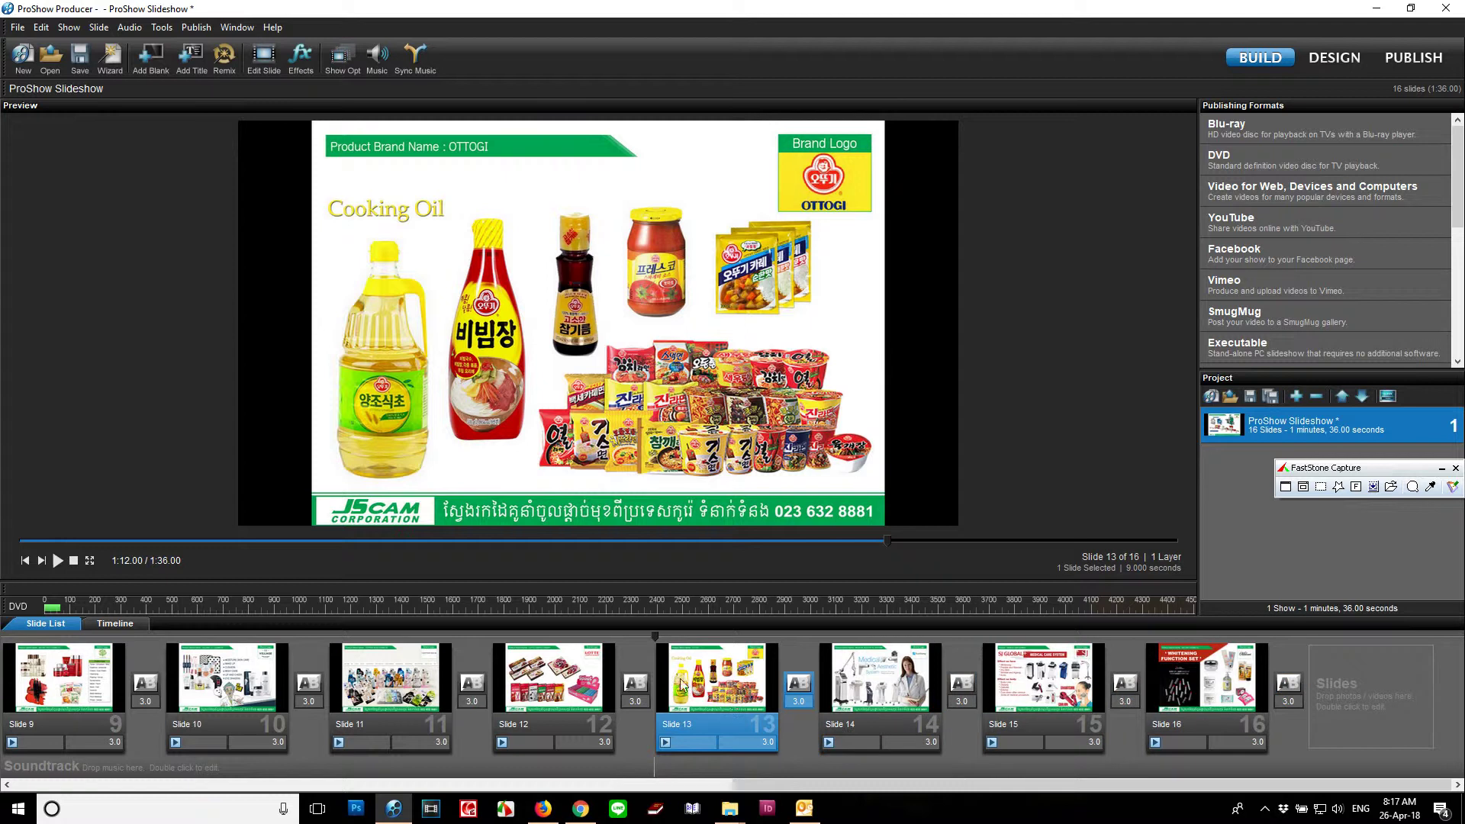
drag(731, 695, 1310, 717)
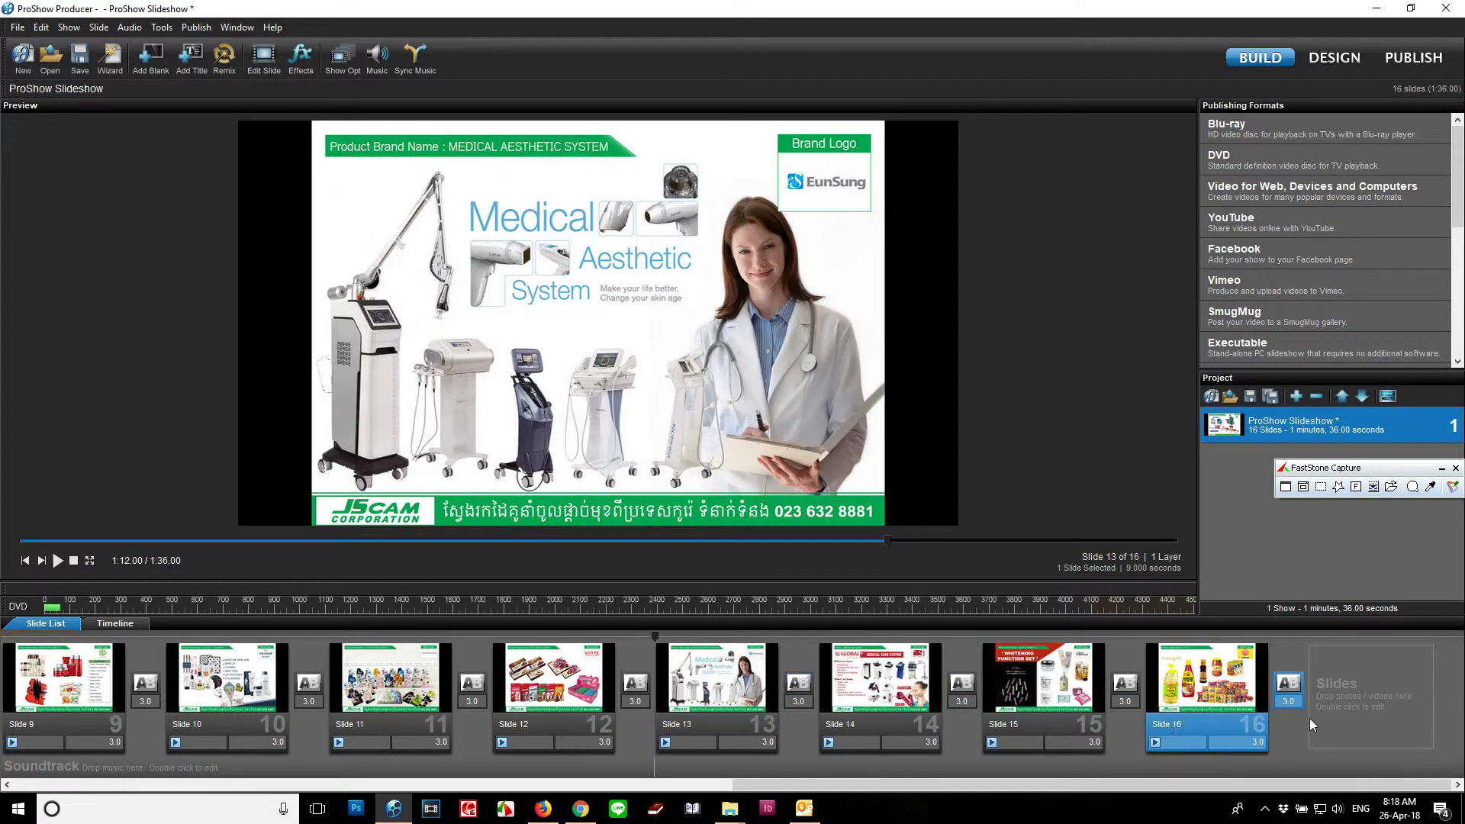
click(518, 698)
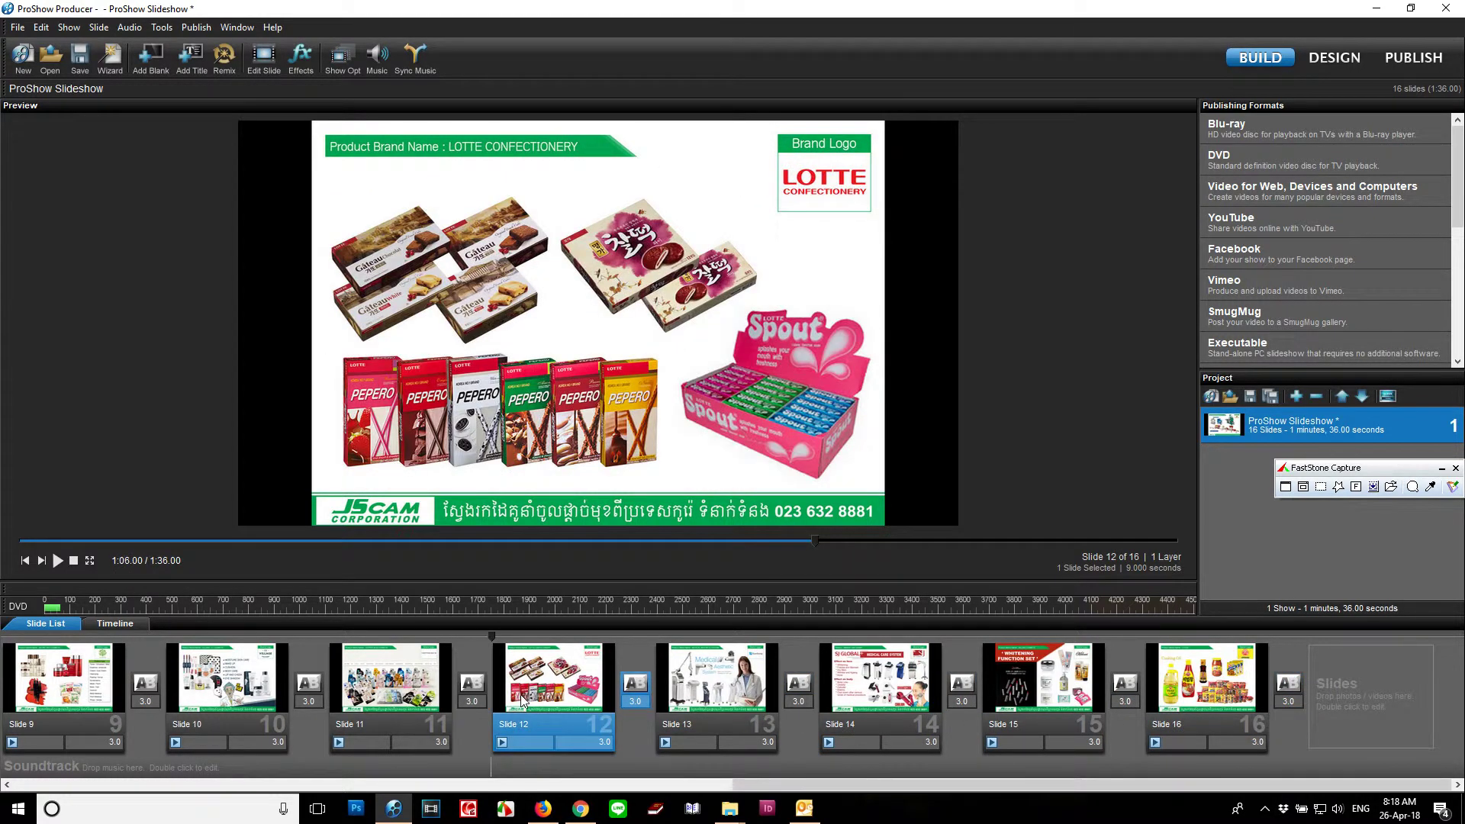
drag(593, 698, 1122, 708)
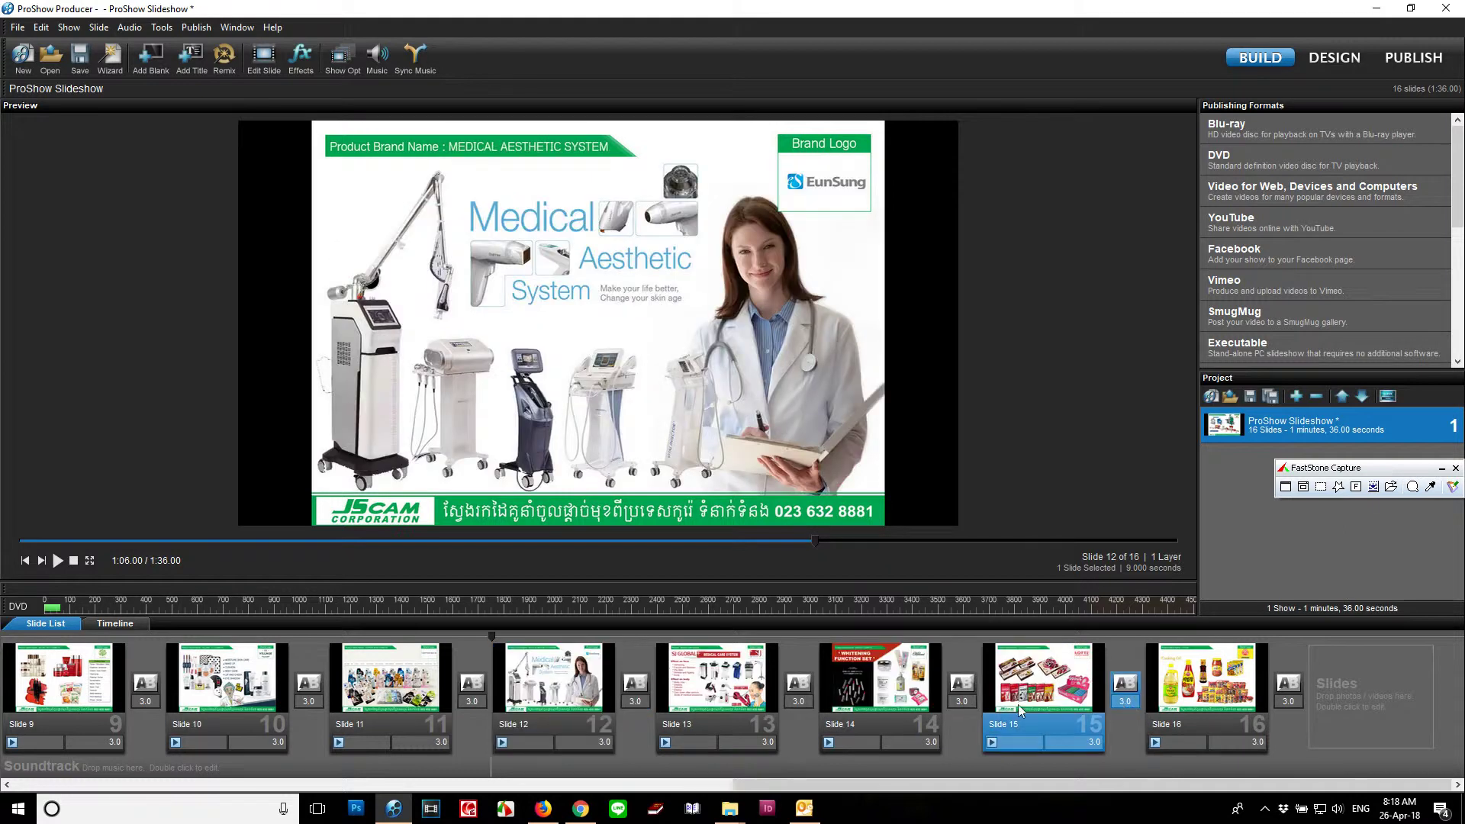
- Move the Milowi Cosmetic slide to position 12, directly before the Medical Aesthetic System slide
drag(895, 704, 467, 681)
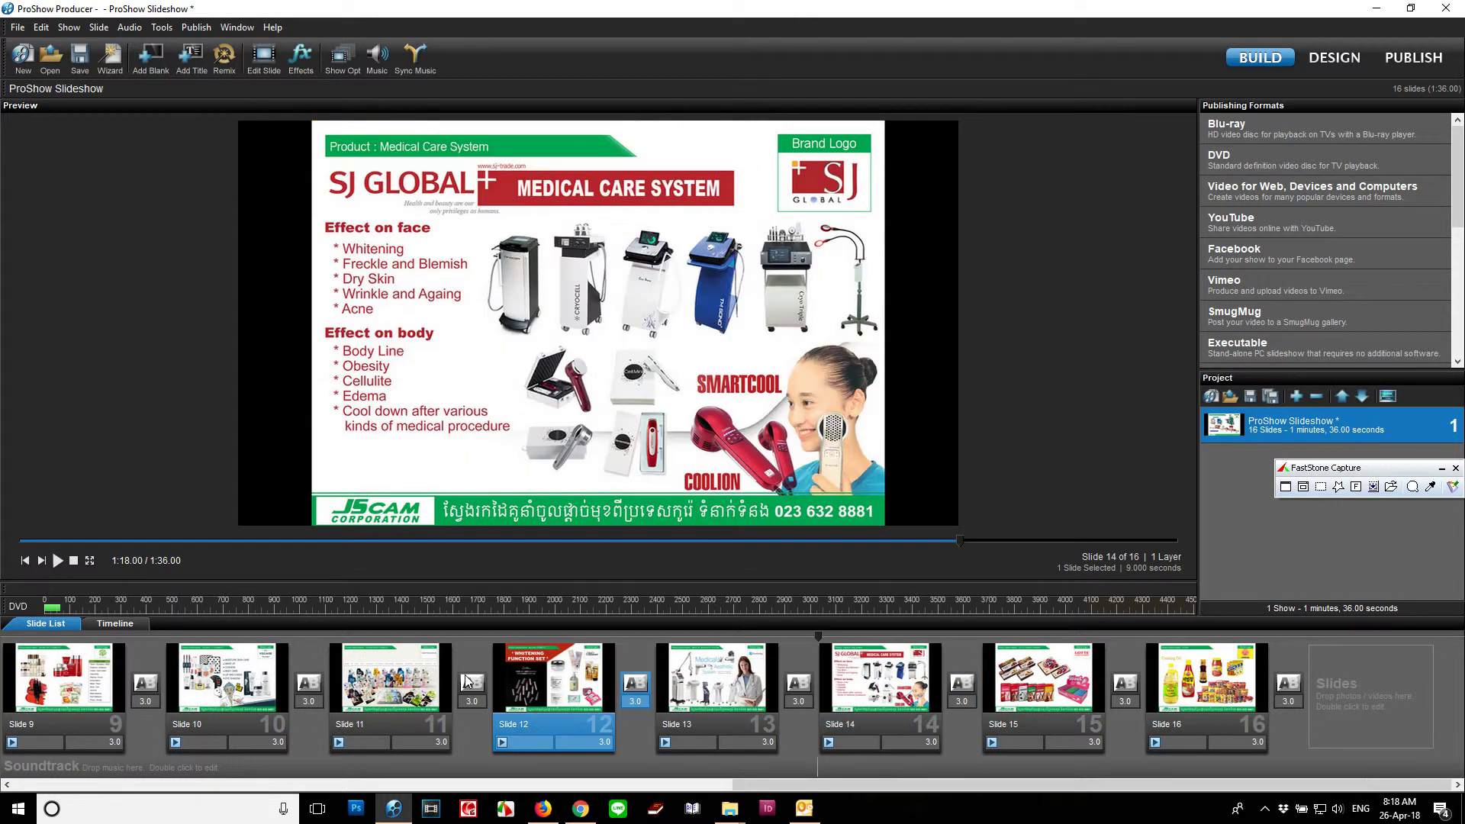
click(738, 715)
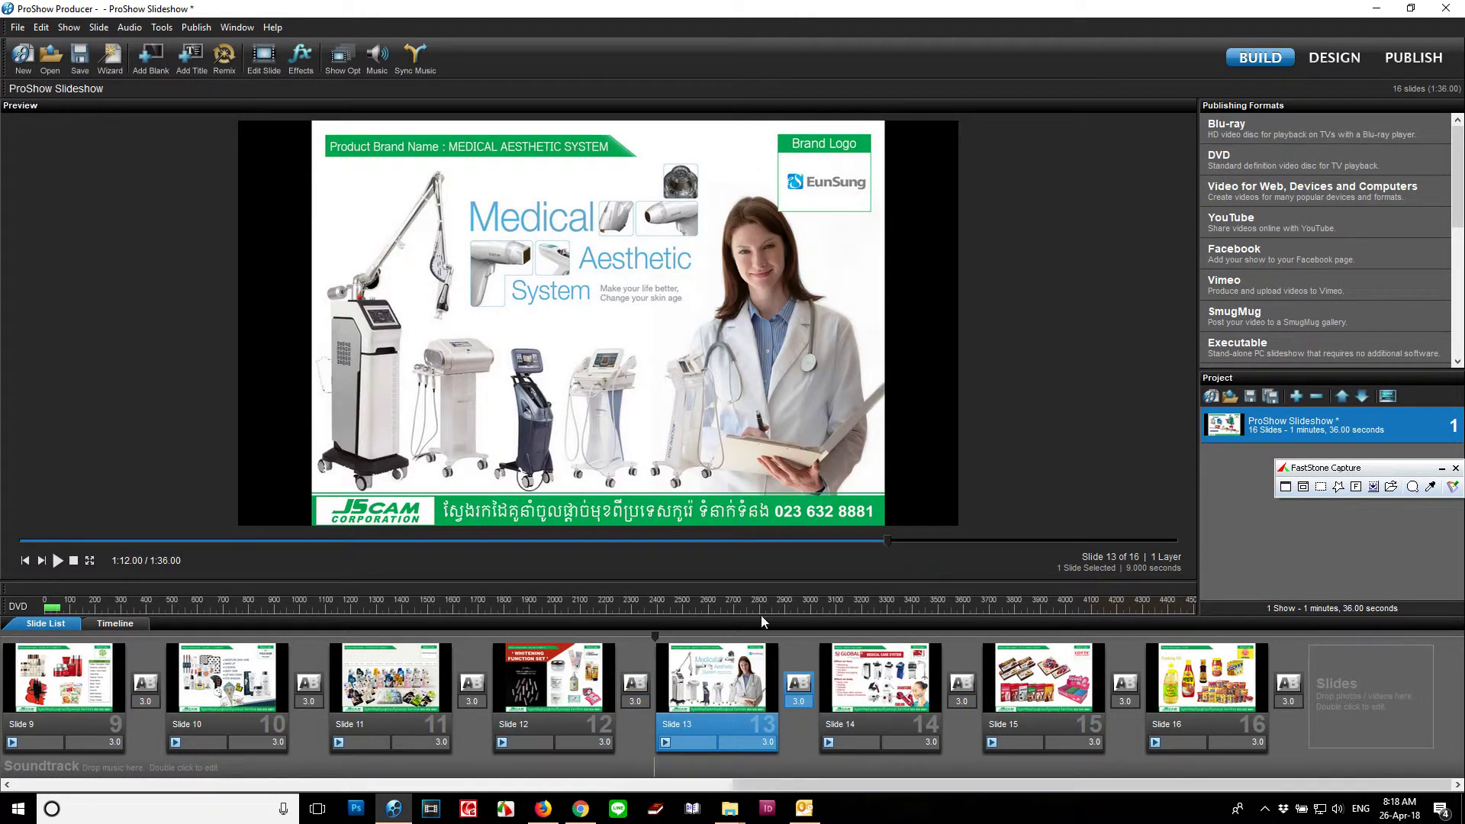
click(885, 717)
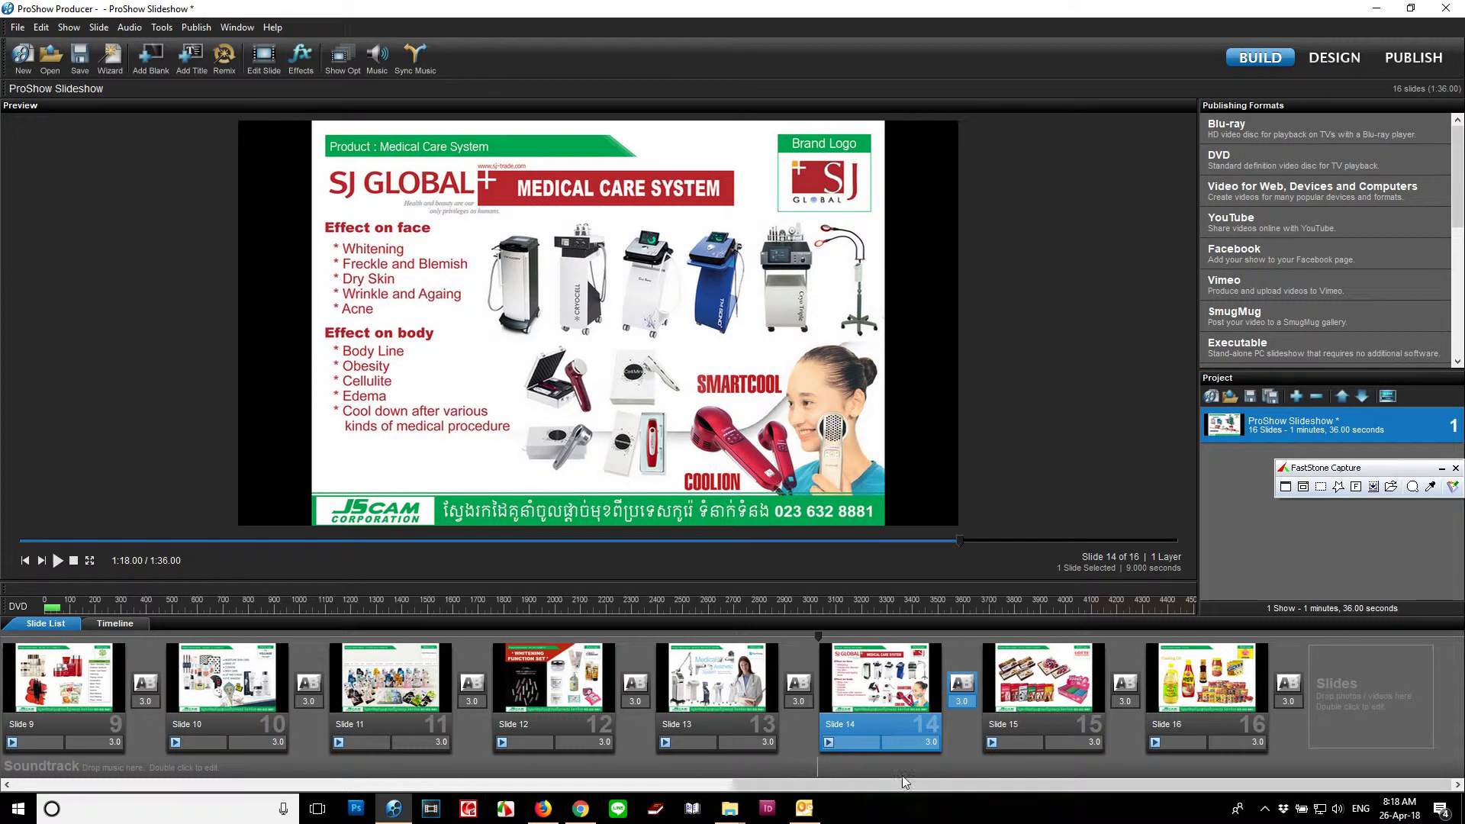
- Review slides 1 to 8 one by one in the preview, from the agriculture machinery to the Labiotte slide
drag(1079, 786, 61, 670)
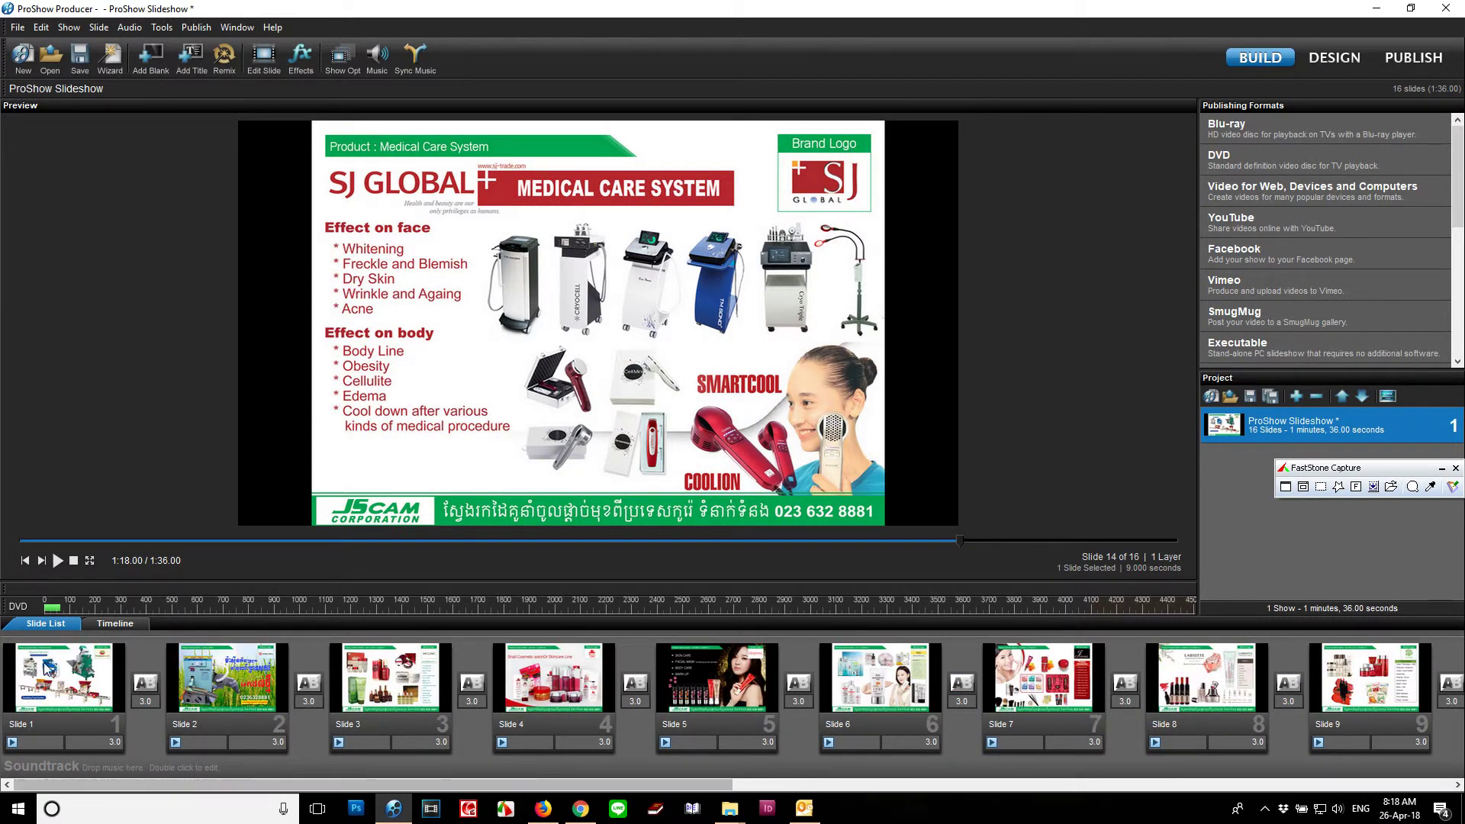
click(61, 670)
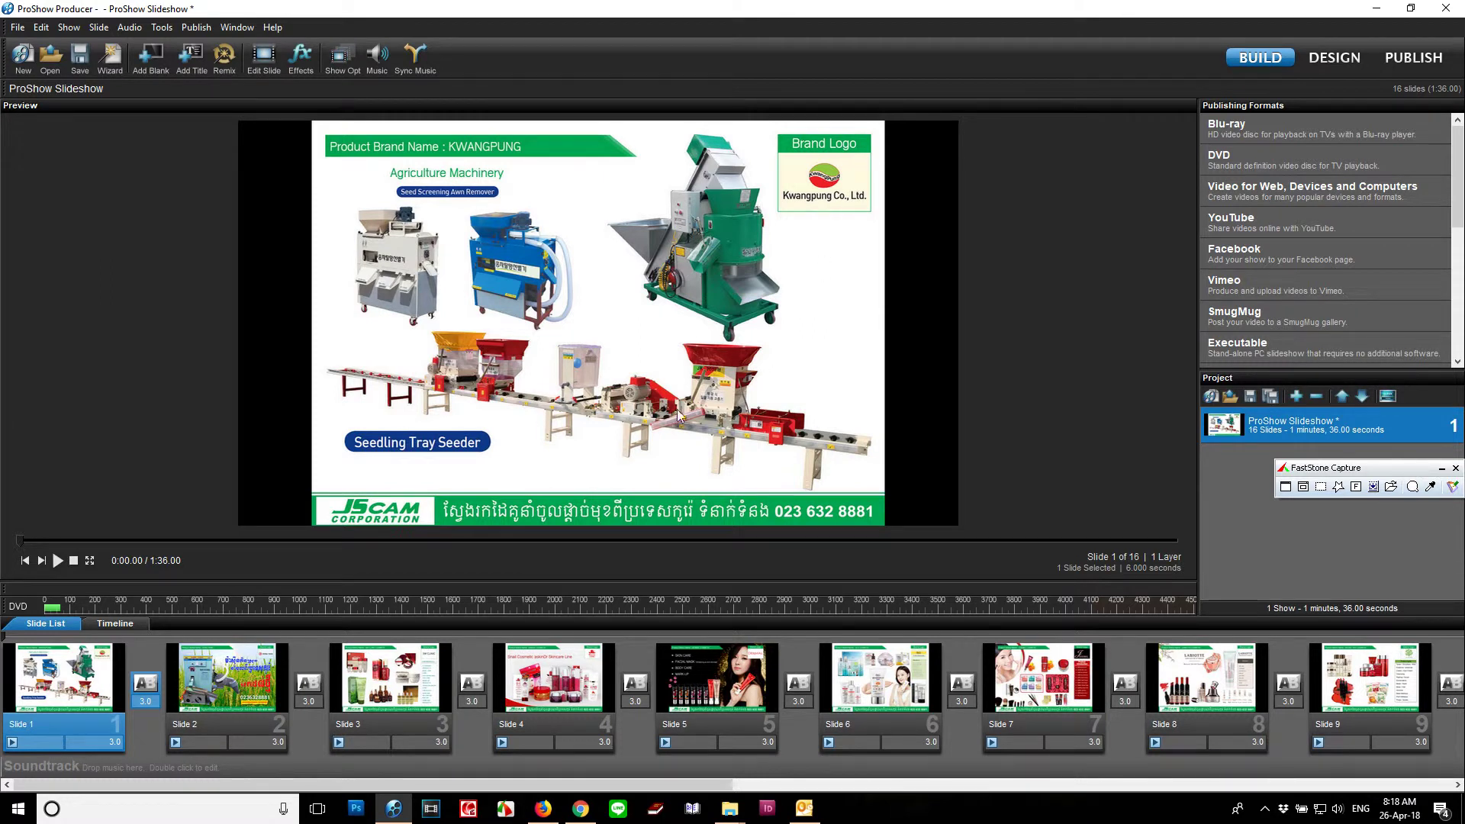
click(225, 712)
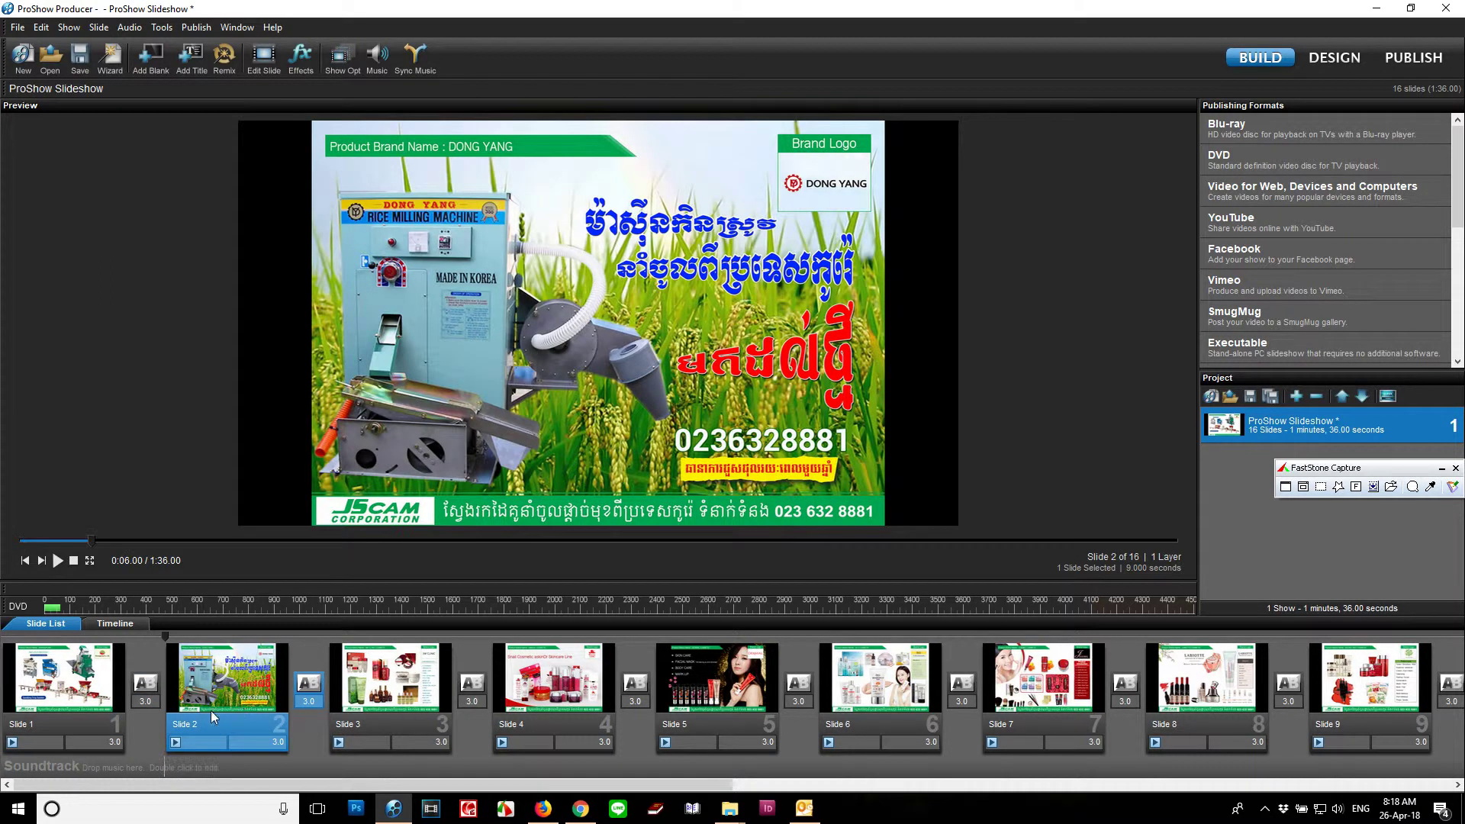
click(405, 676)
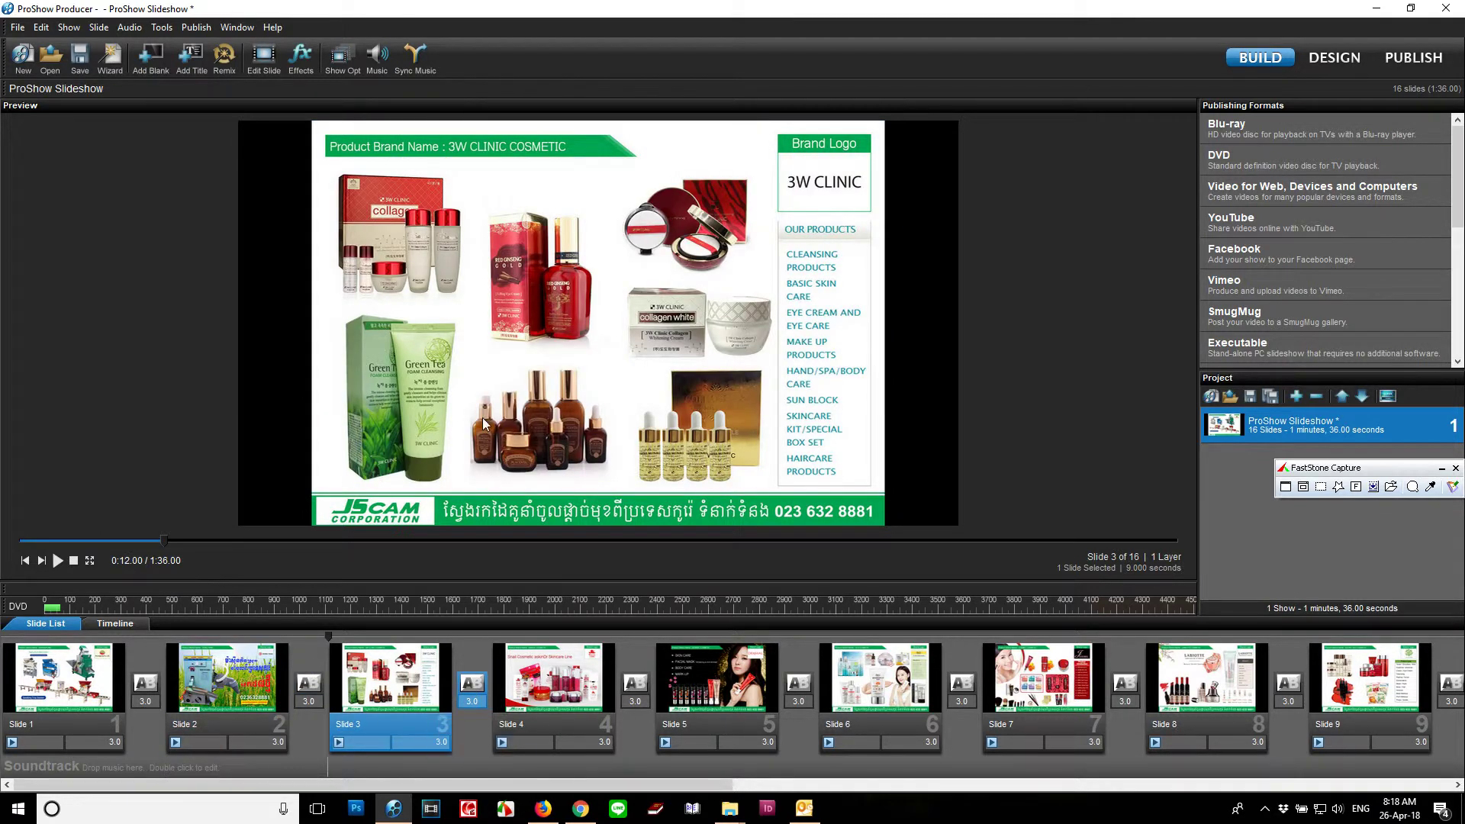
click(552, 730)
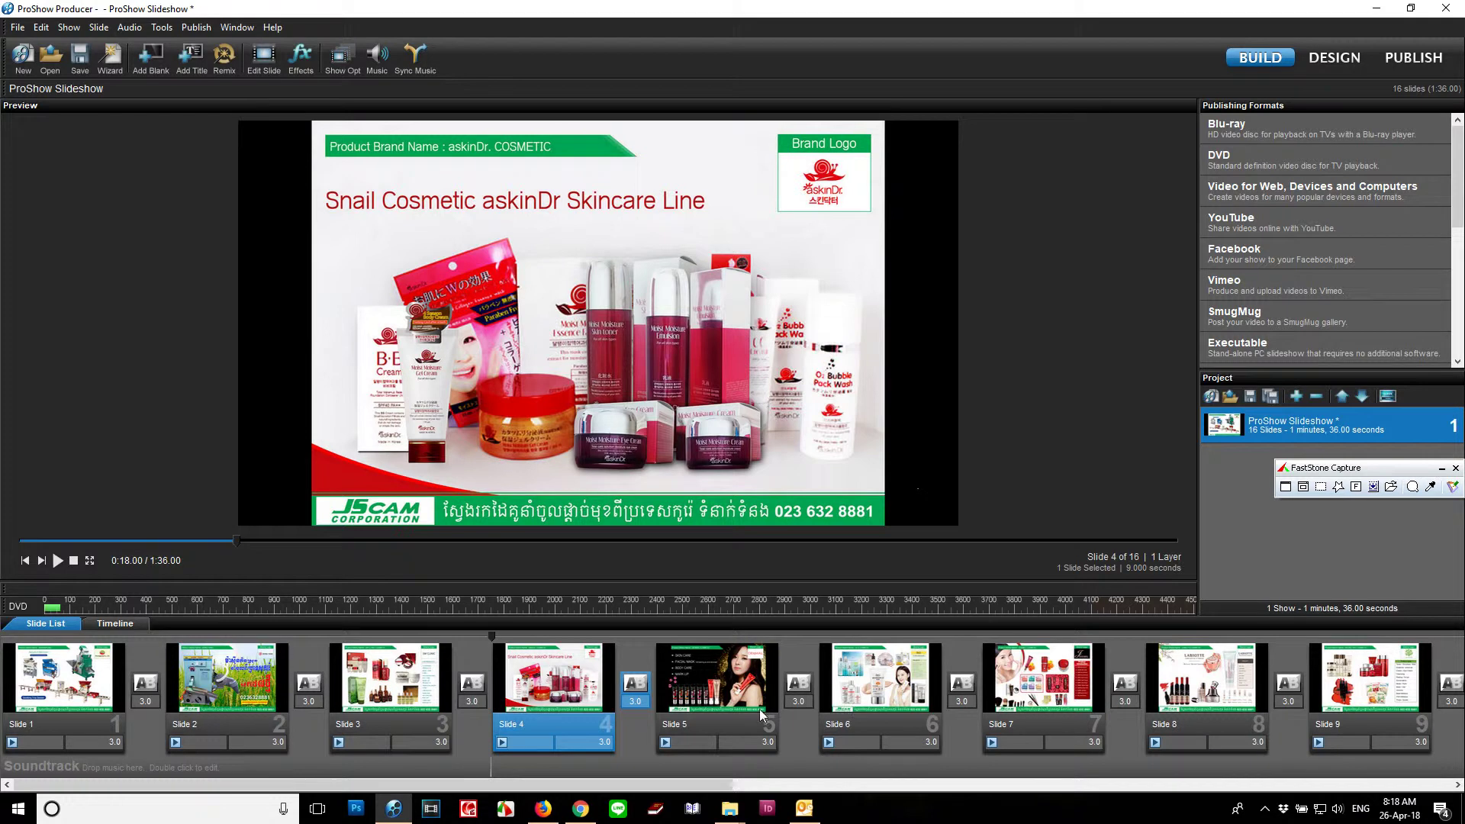
click(740, 705)
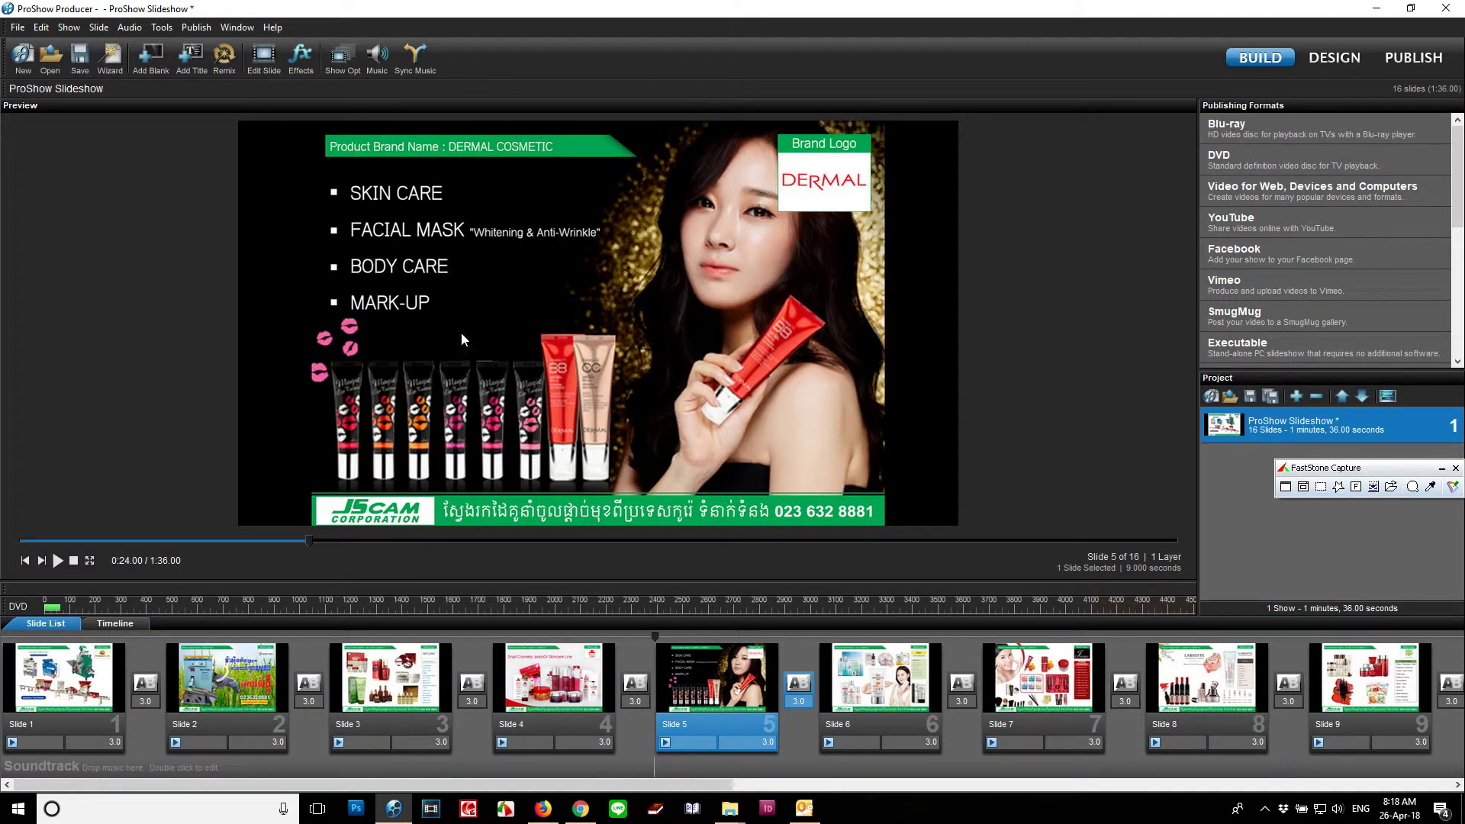
click(881, 705)
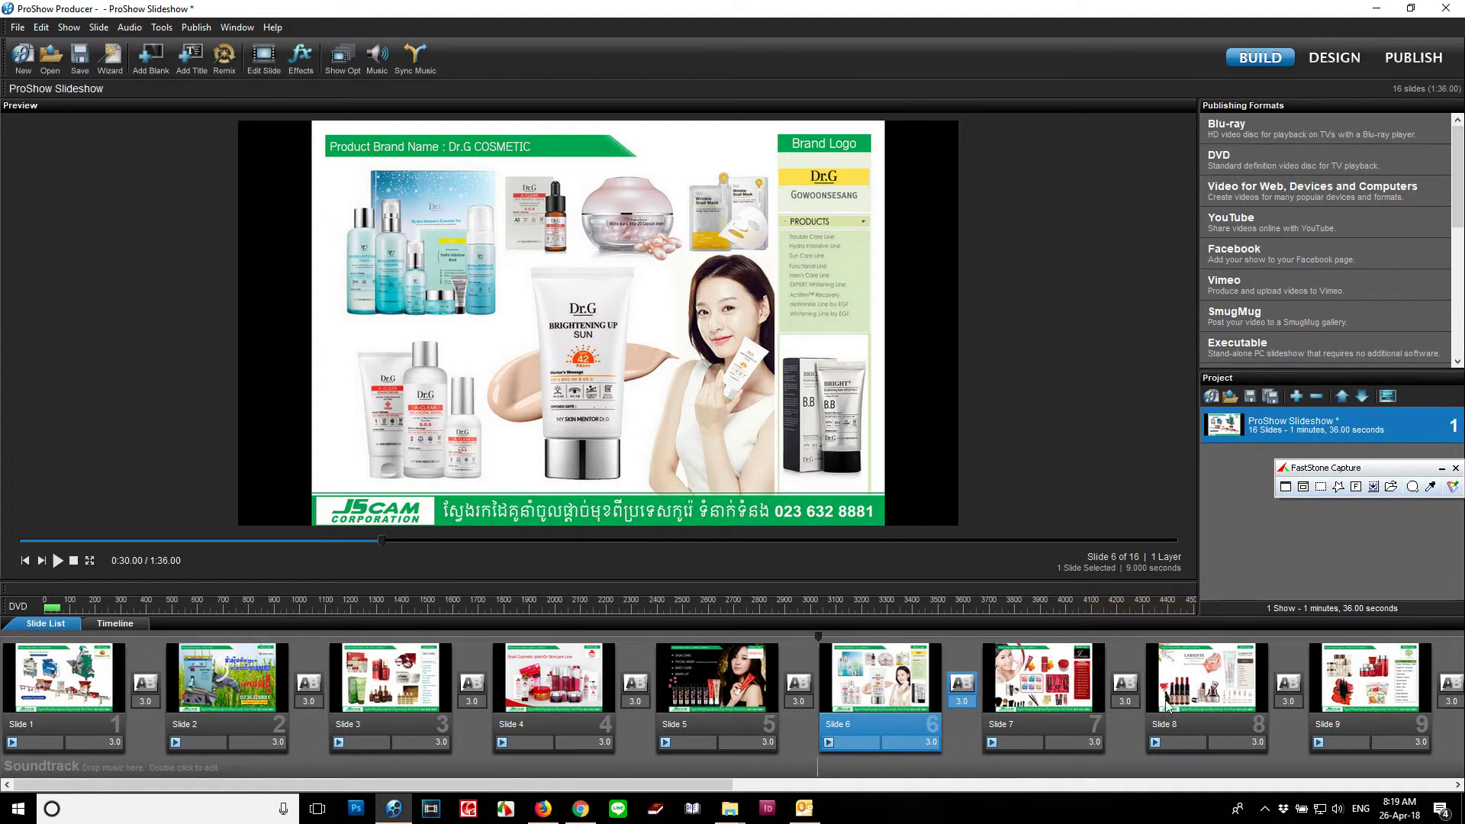
click(1062, 691)
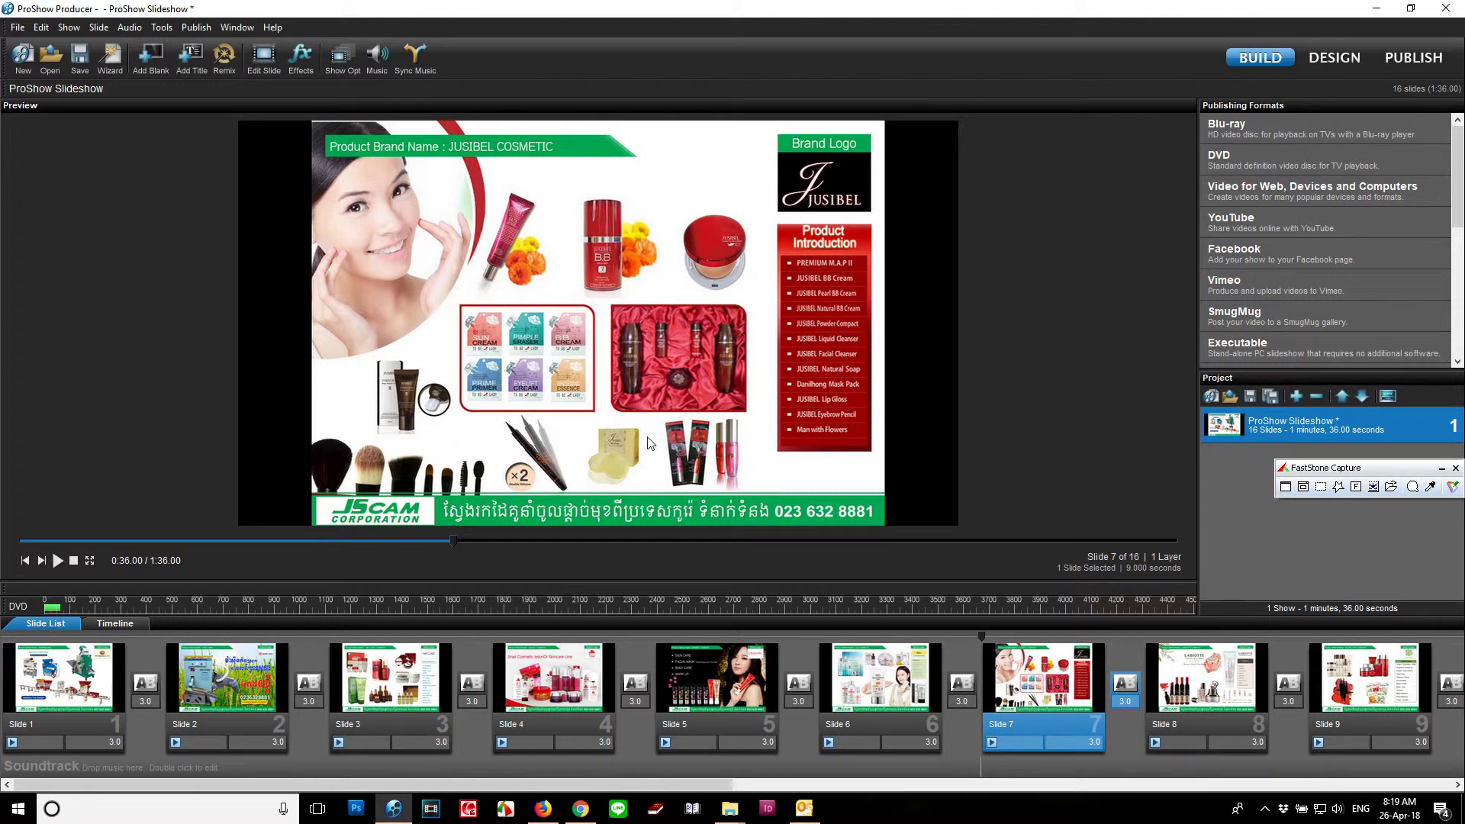
click(1218, 731)
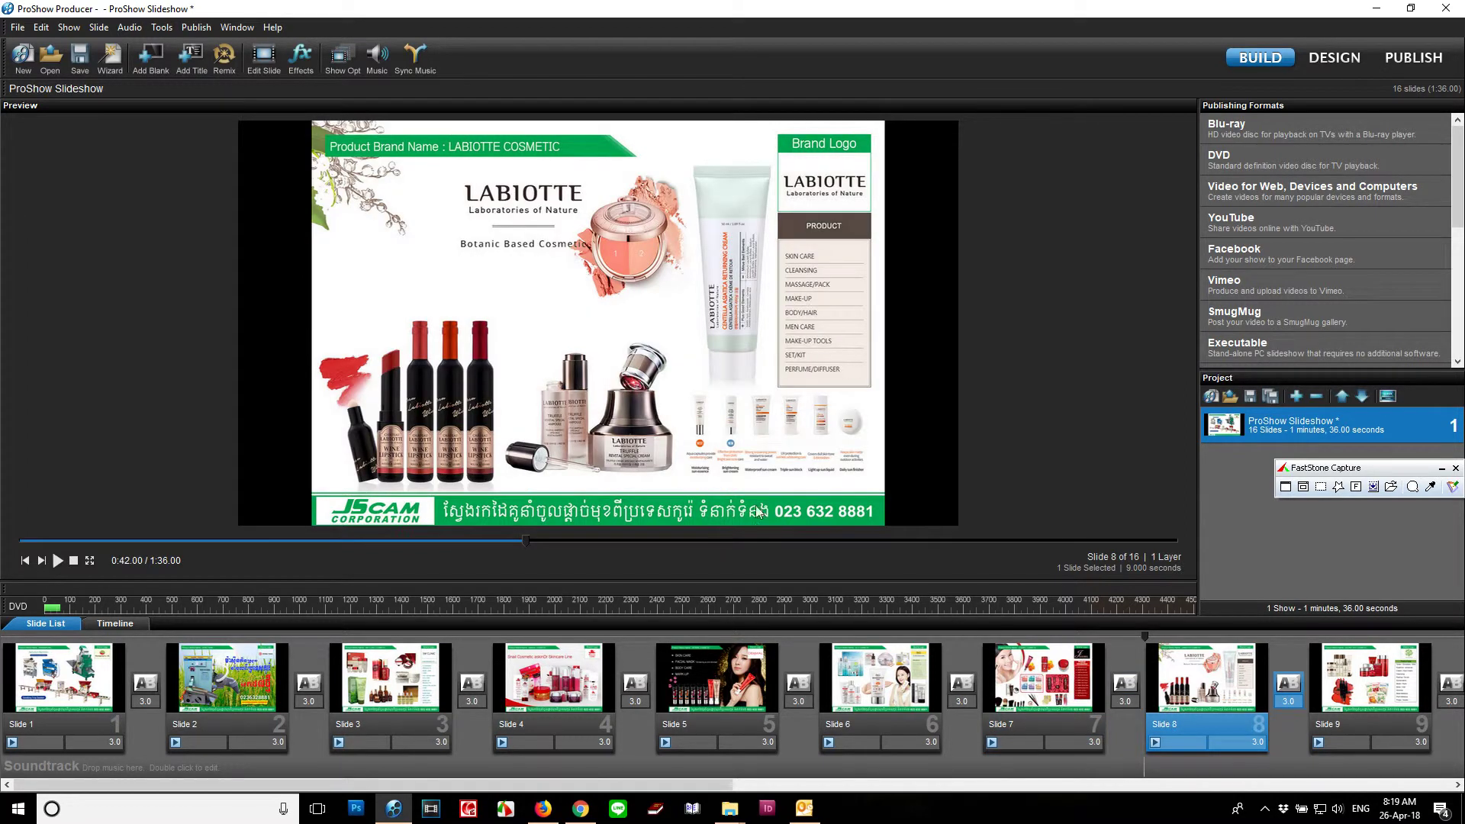
- Review the remaining slides 9 to 16 in order, covering the last cosmetic, medical and food brands
drag(675, 785, 948, 786)
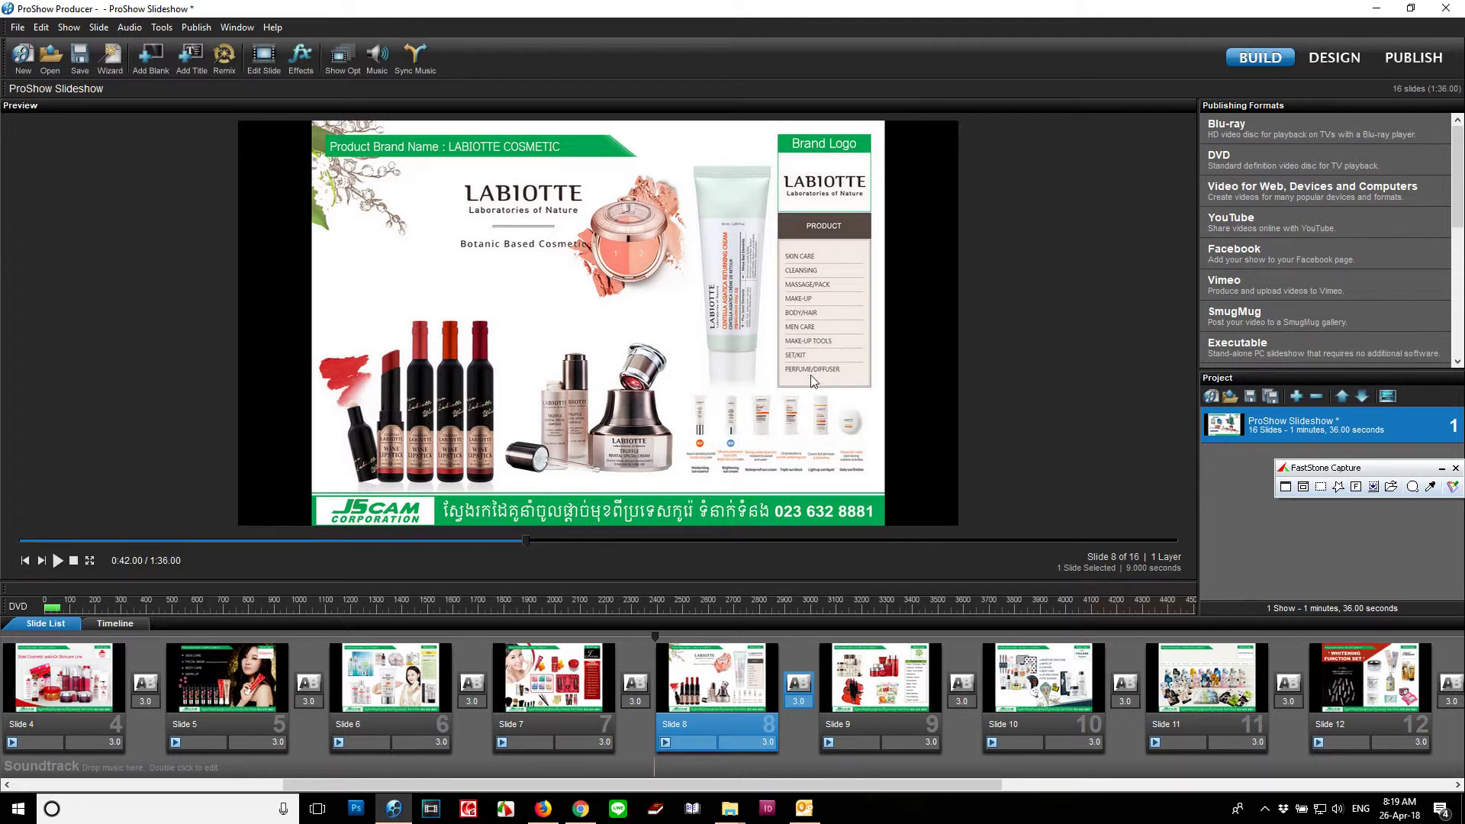
click(849, 721)
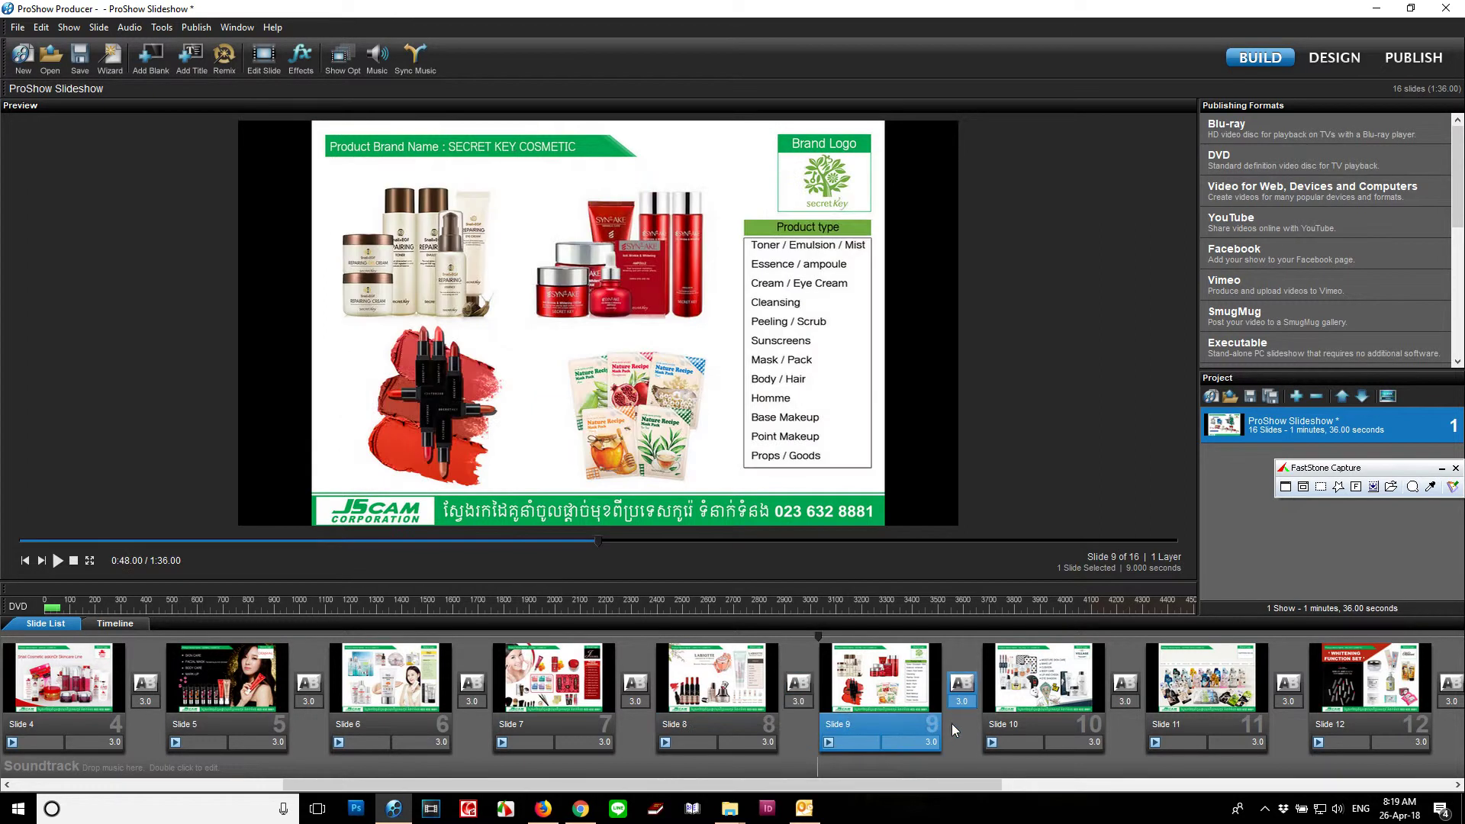
click(1056, 722)
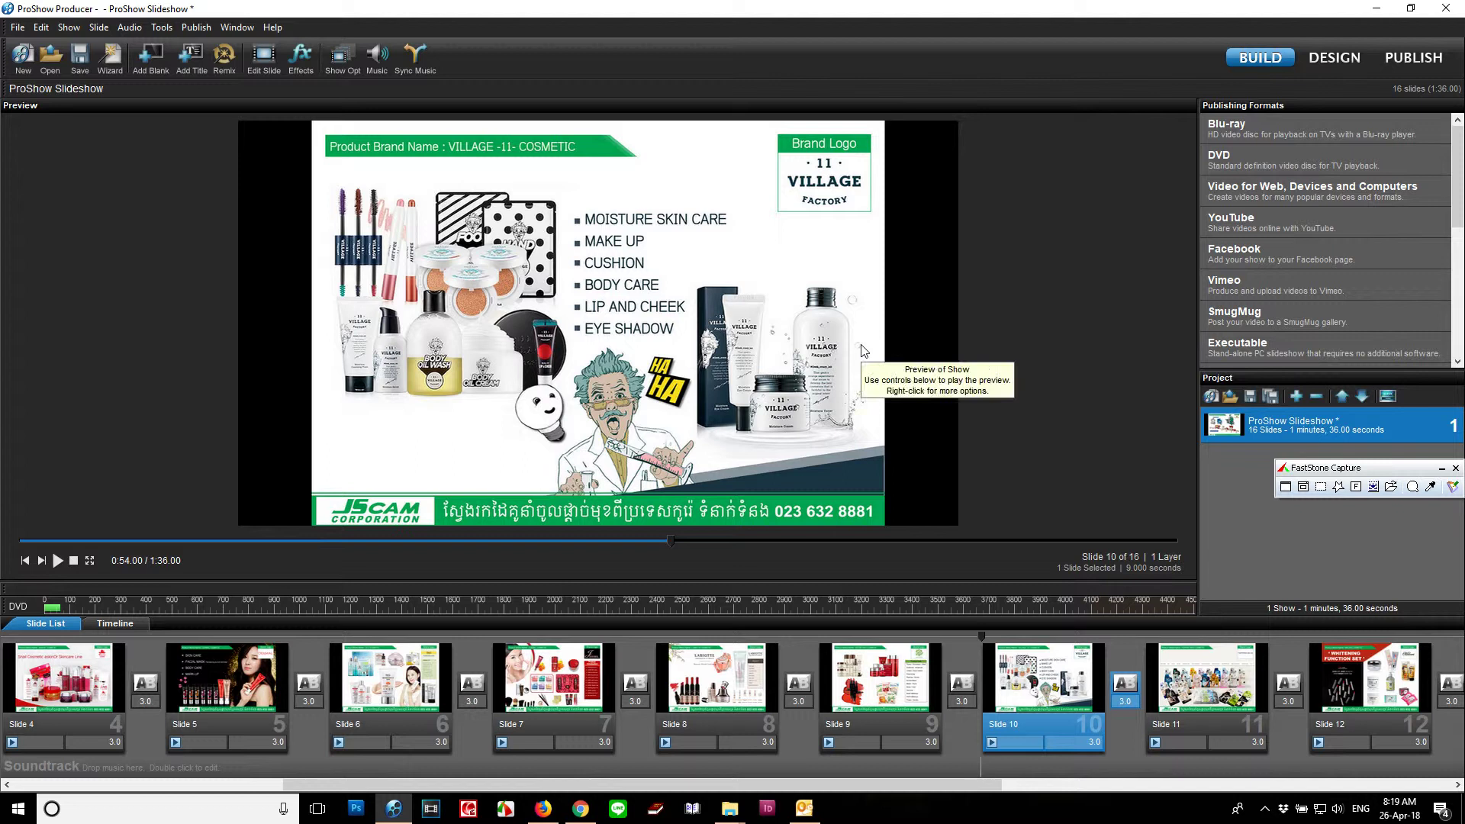
click(1213, 697)
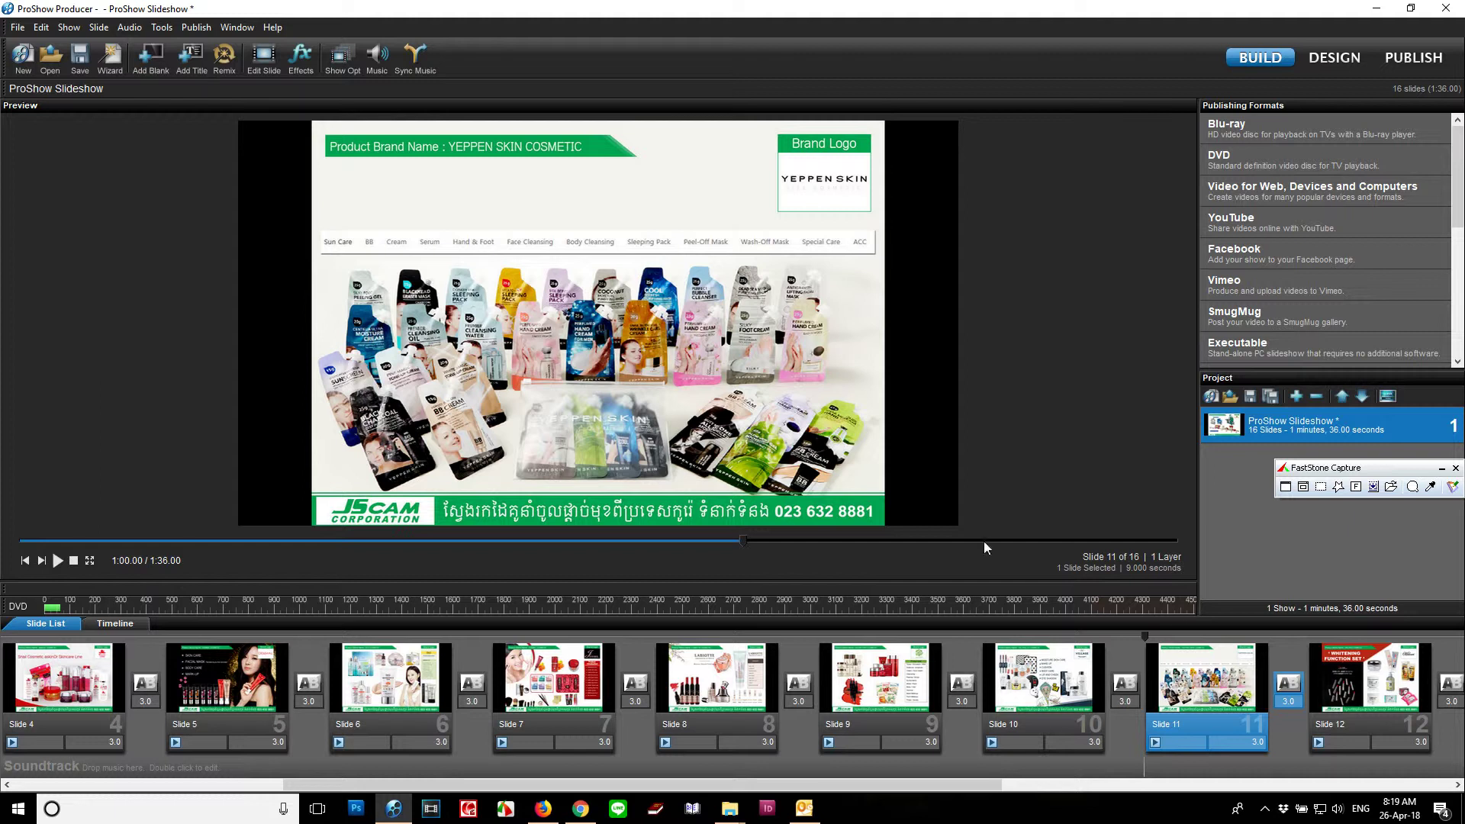
click(1396, 684)
shift+click(1381, 693)
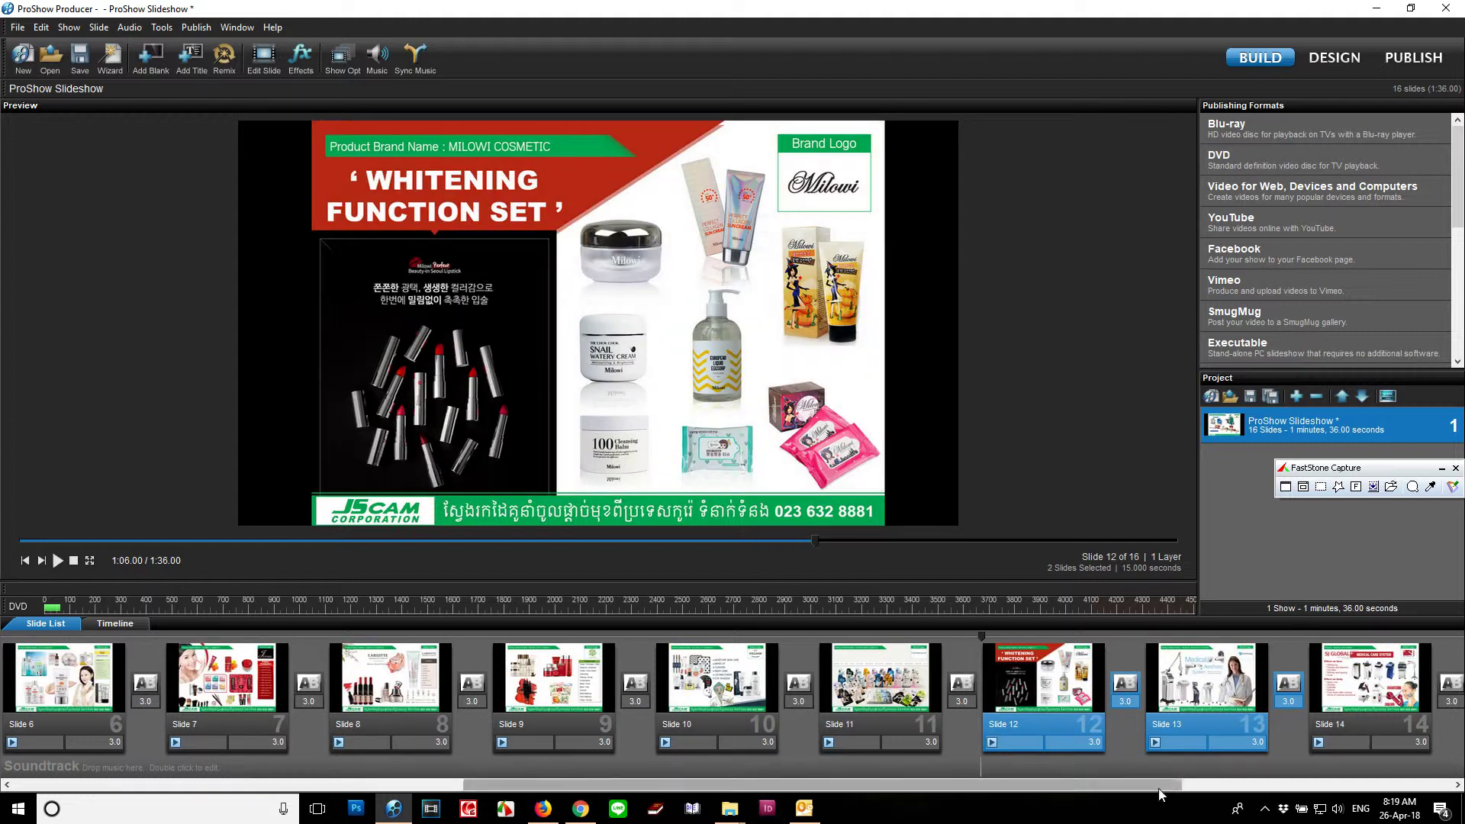
click(1404, 786)
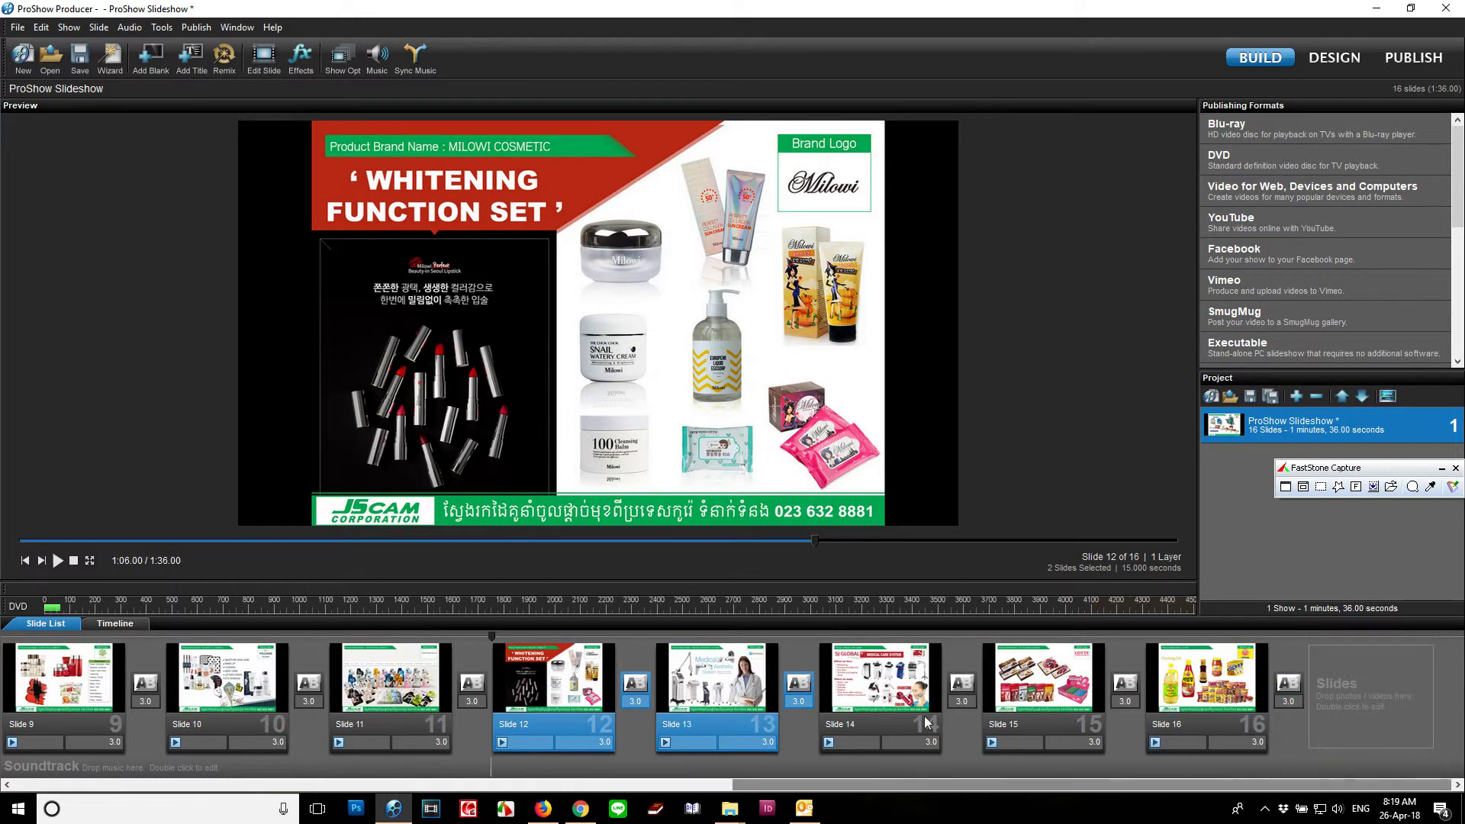
click(931, 714)
click(1084, 694)
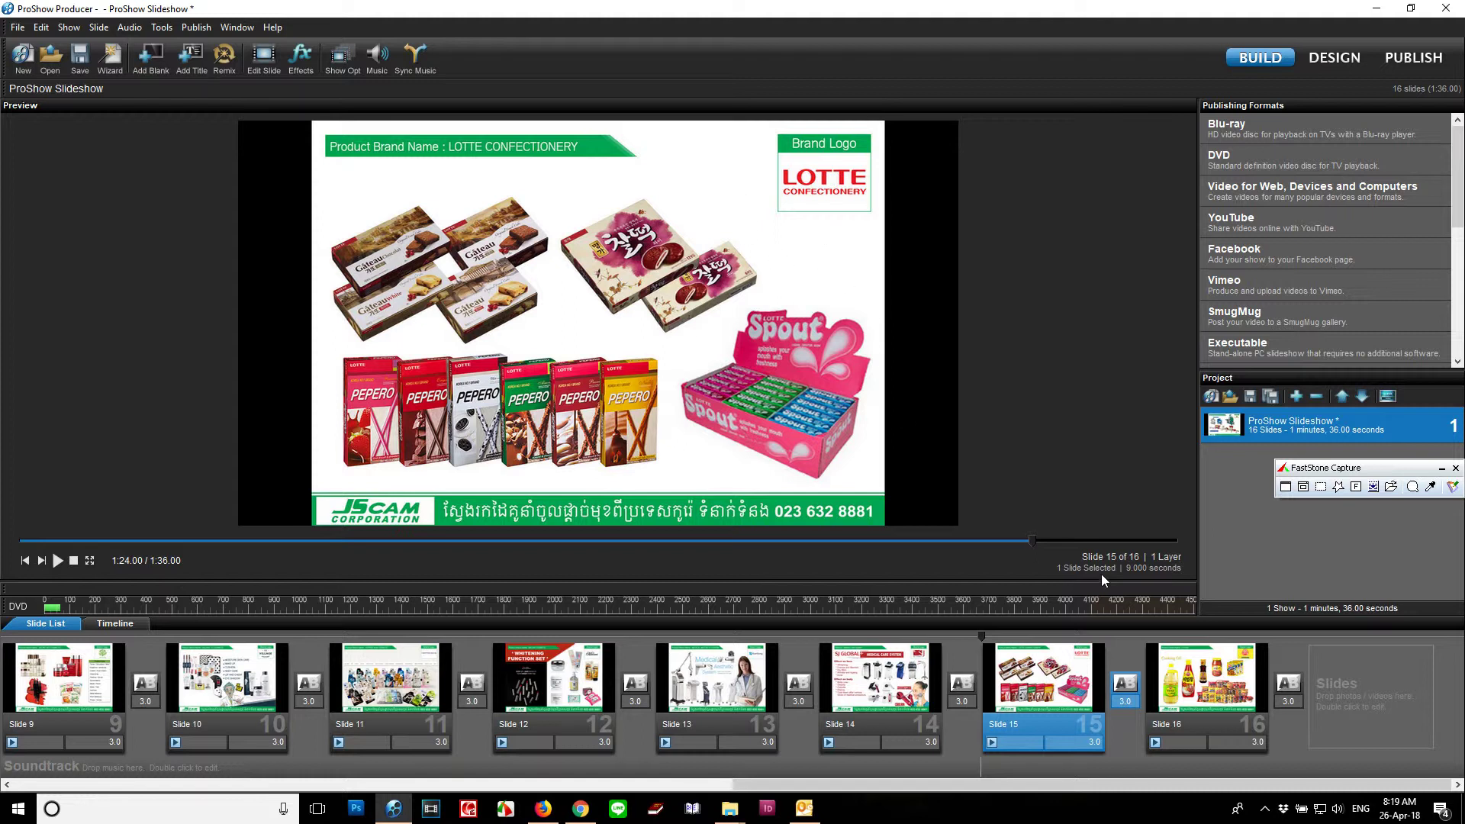
click(1172, 669)
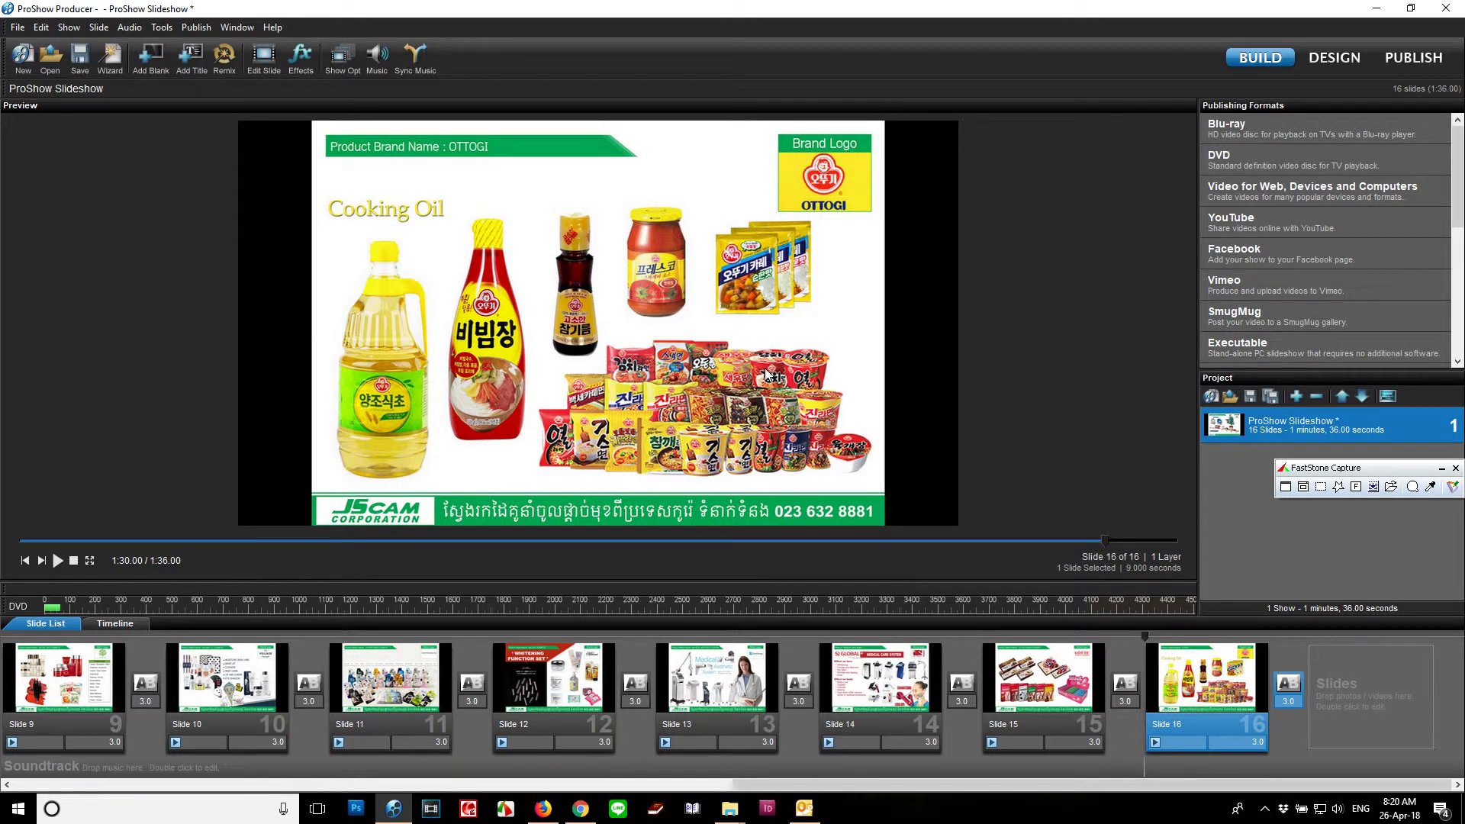
- Apply the Backdrop Dark Zoom Out slide style to all 16 slides of the show
click(1023, 700)
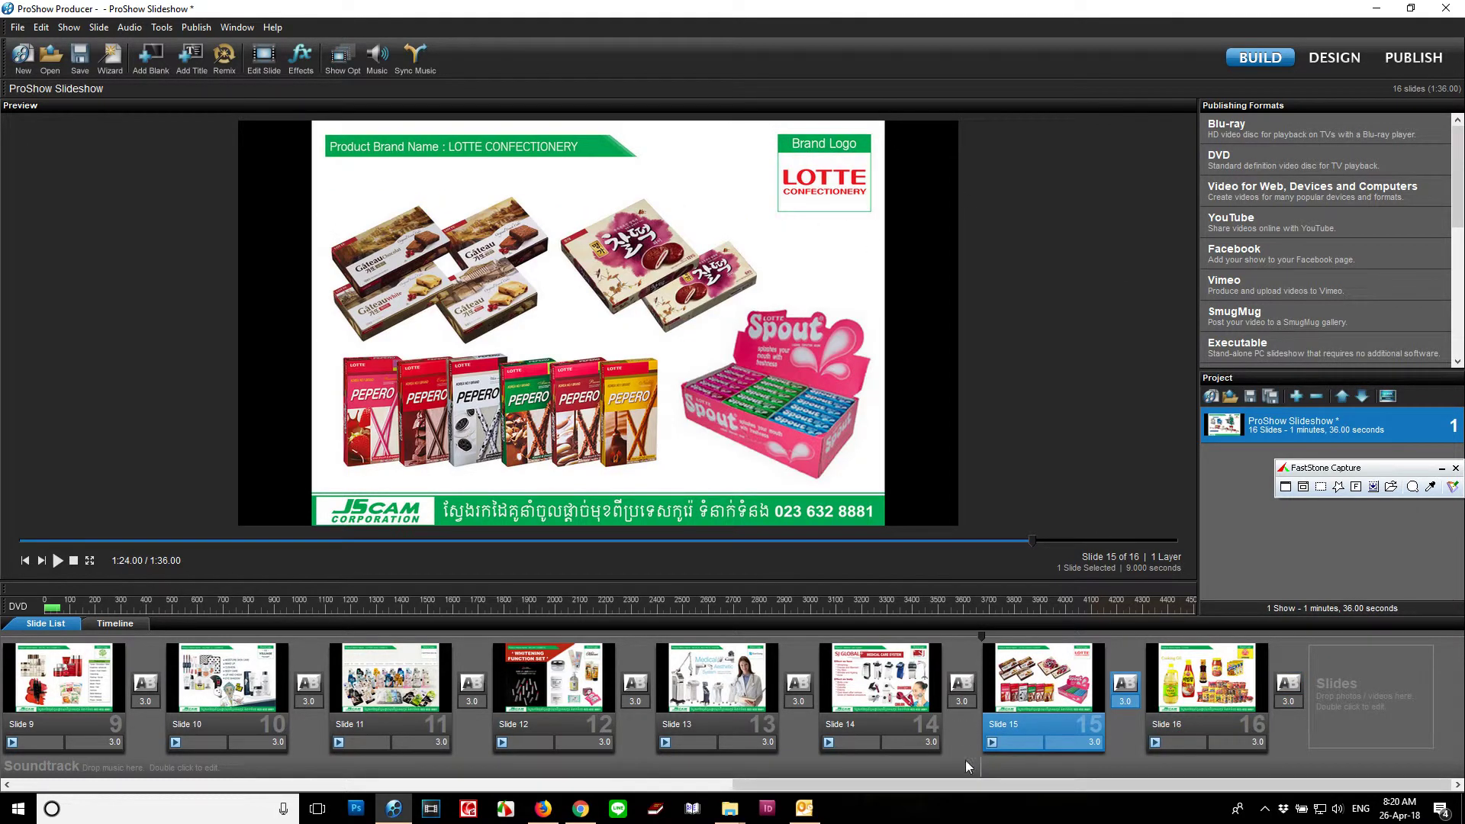
drag(862, 783, 86, 758)
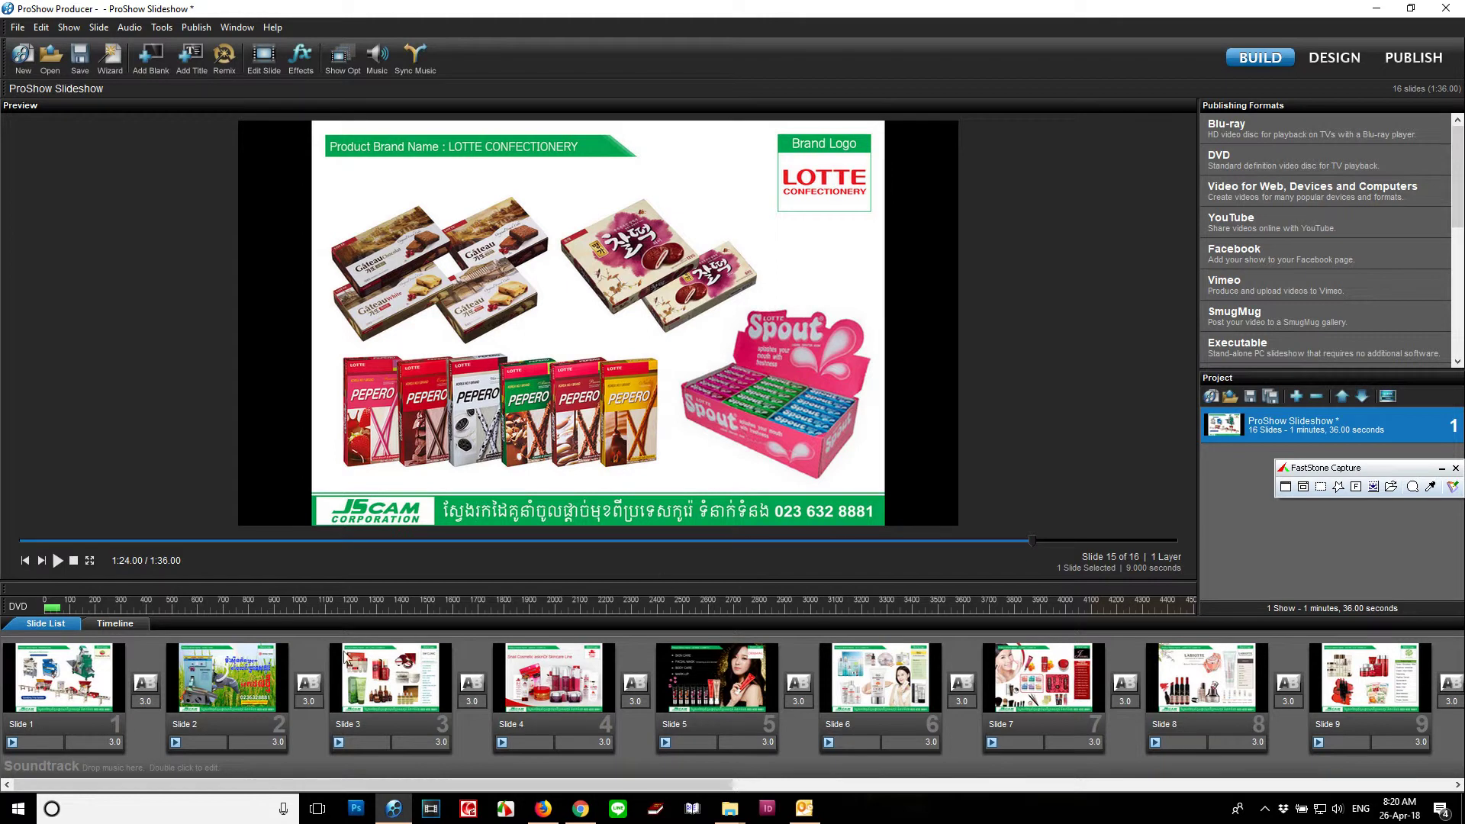
click(96, 673)
key(ctrl+a)
click(301, 57)
scroll(612, 391, down, 7)
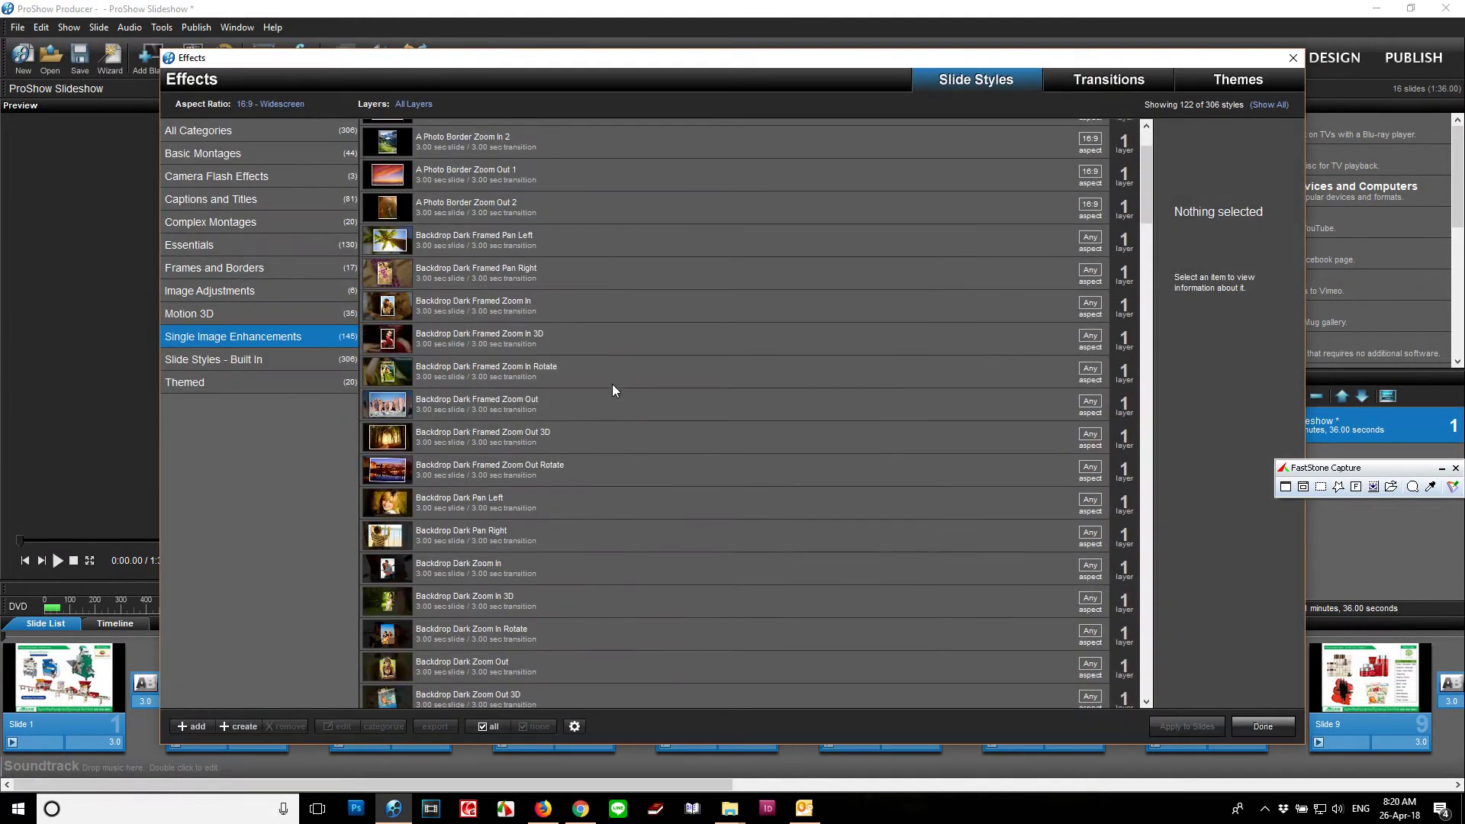
scroll(612, 390, up, 4)
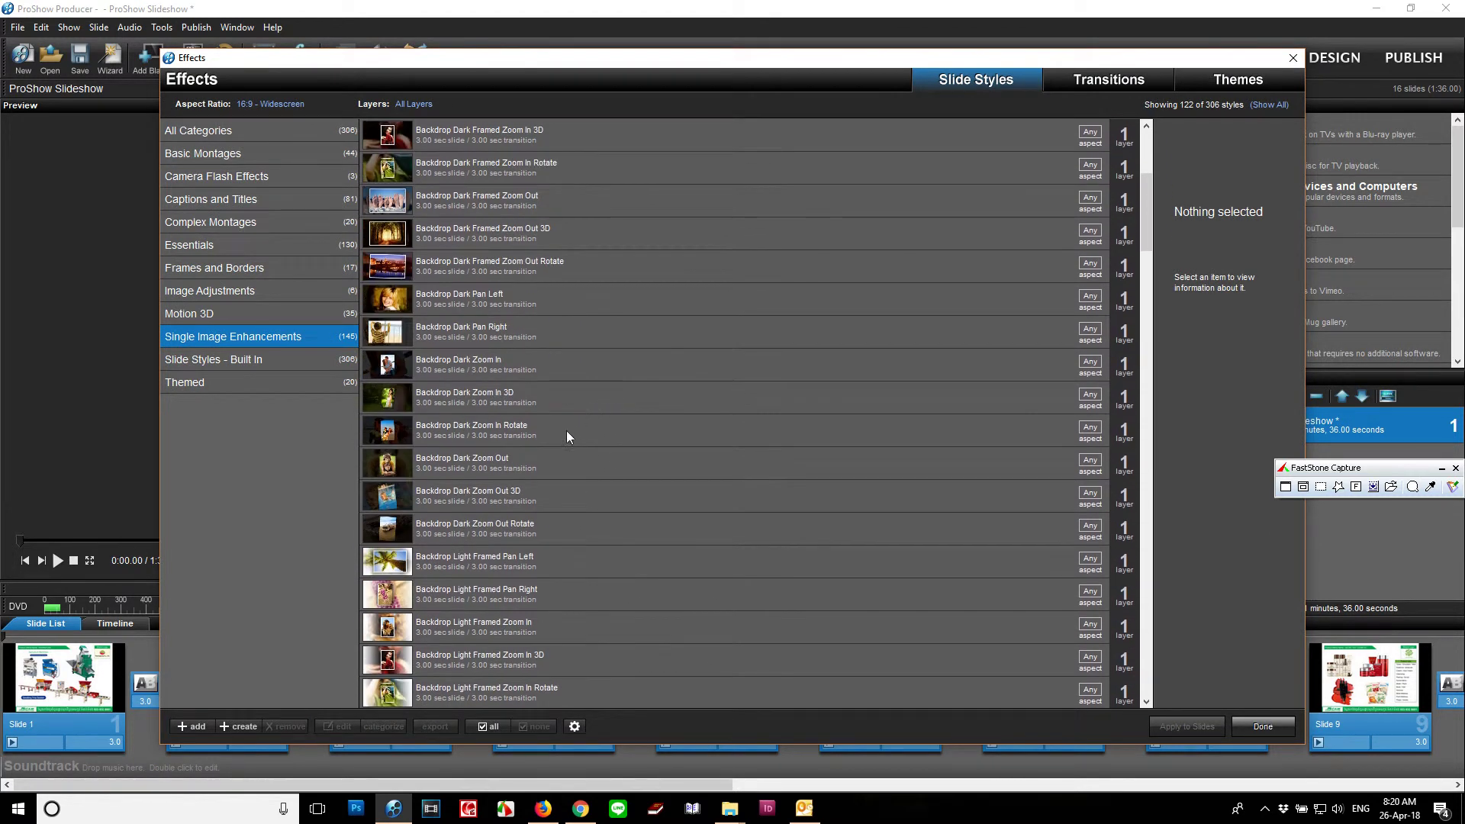
click(563, 468)
click(1208, 725)
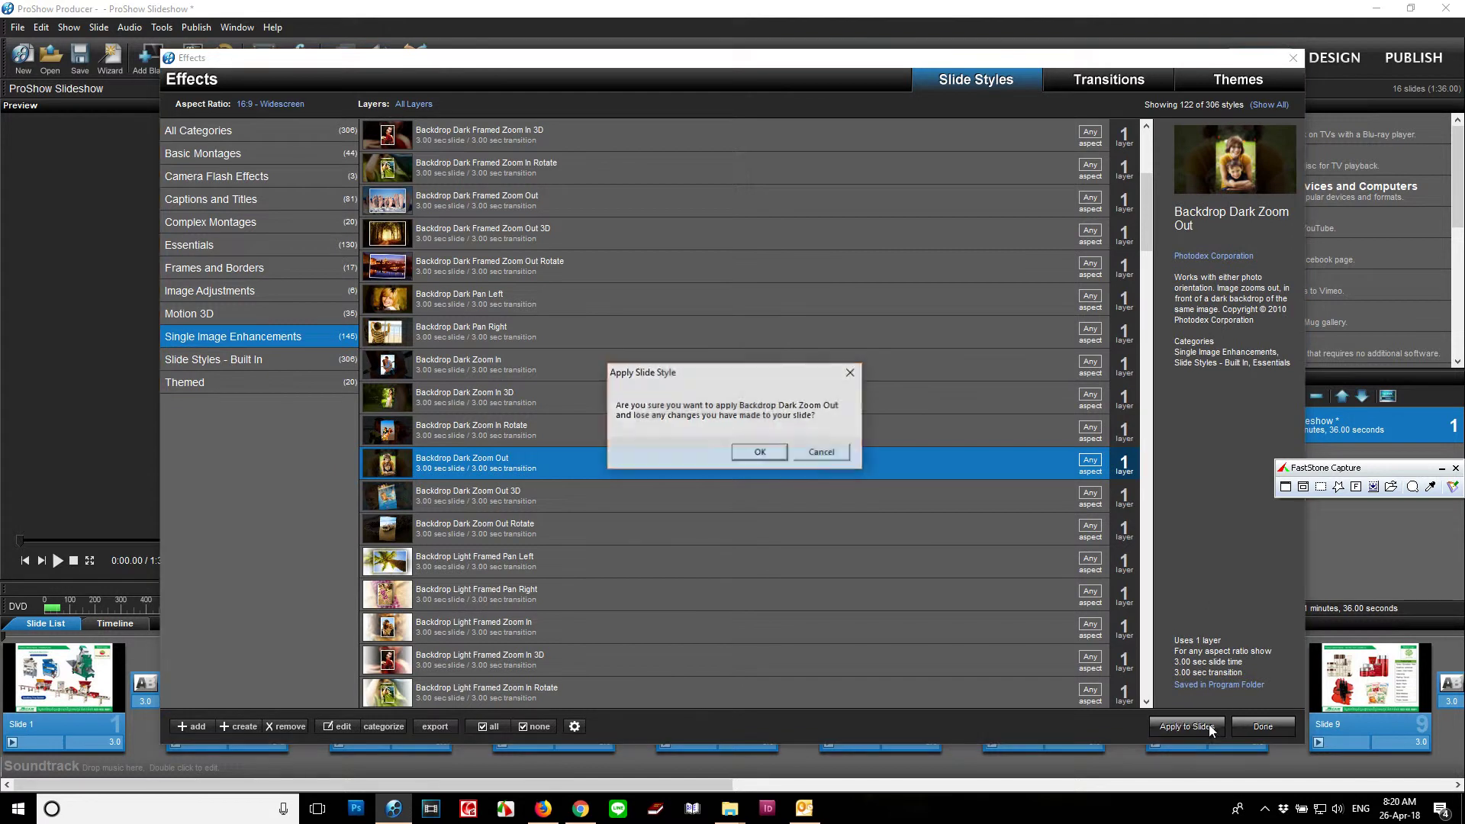
click(765, 453)
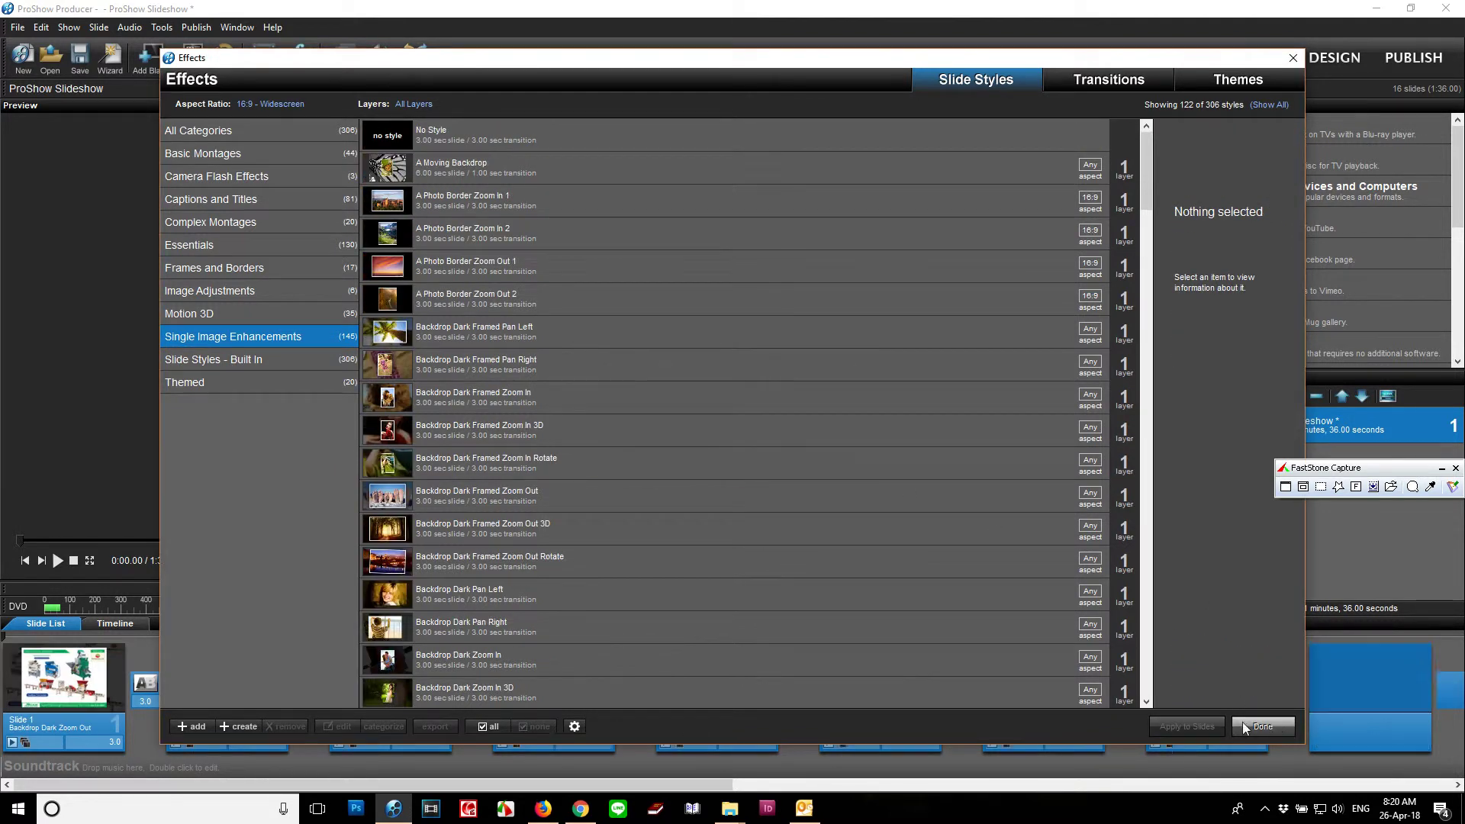
click(1274, 725)
- Preview the opening slides, and apply the Tilted Singles 3D Dark style to slide 1 only
click(58, 561)
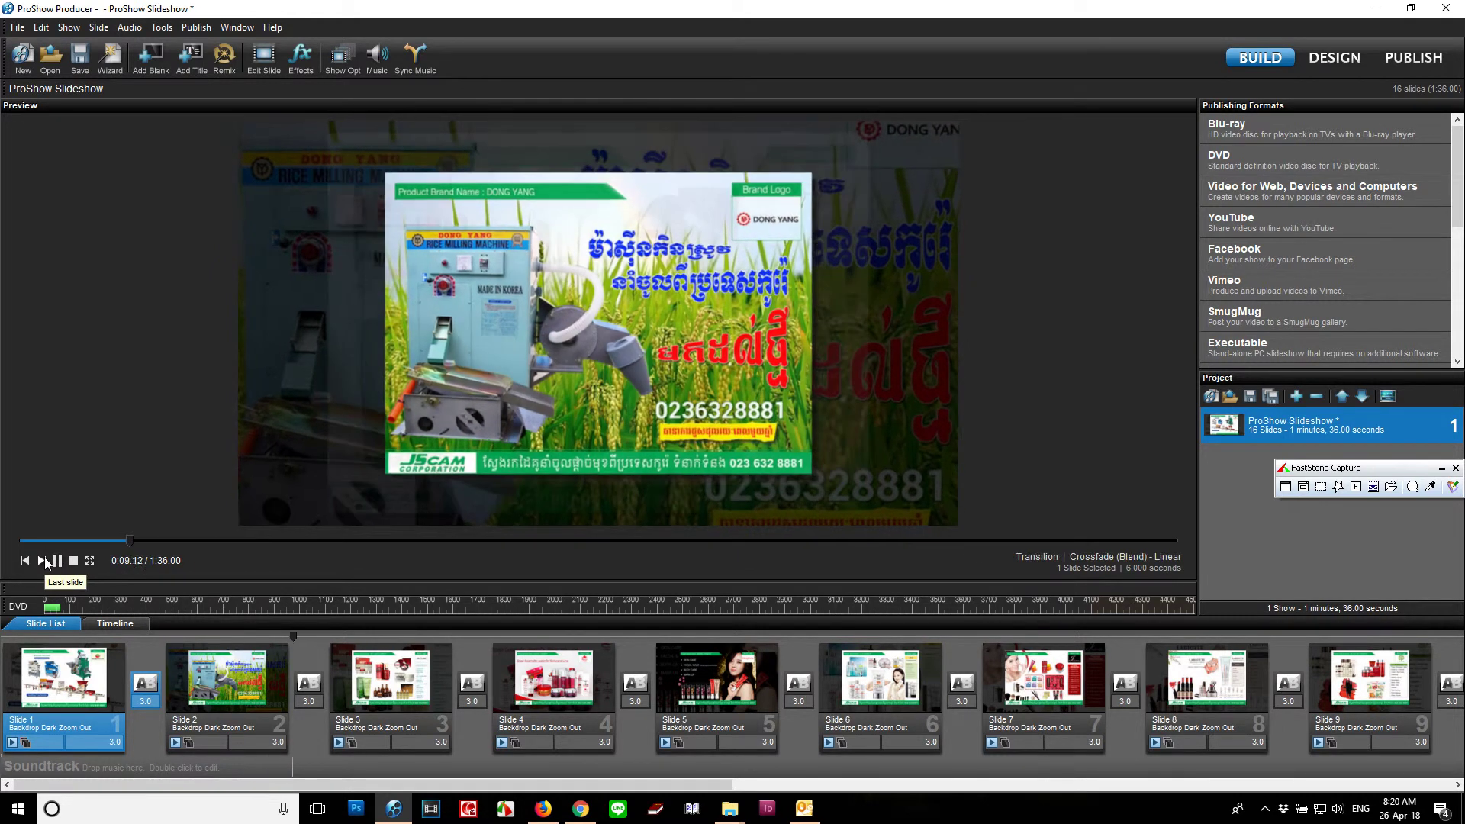
click(57, 560)
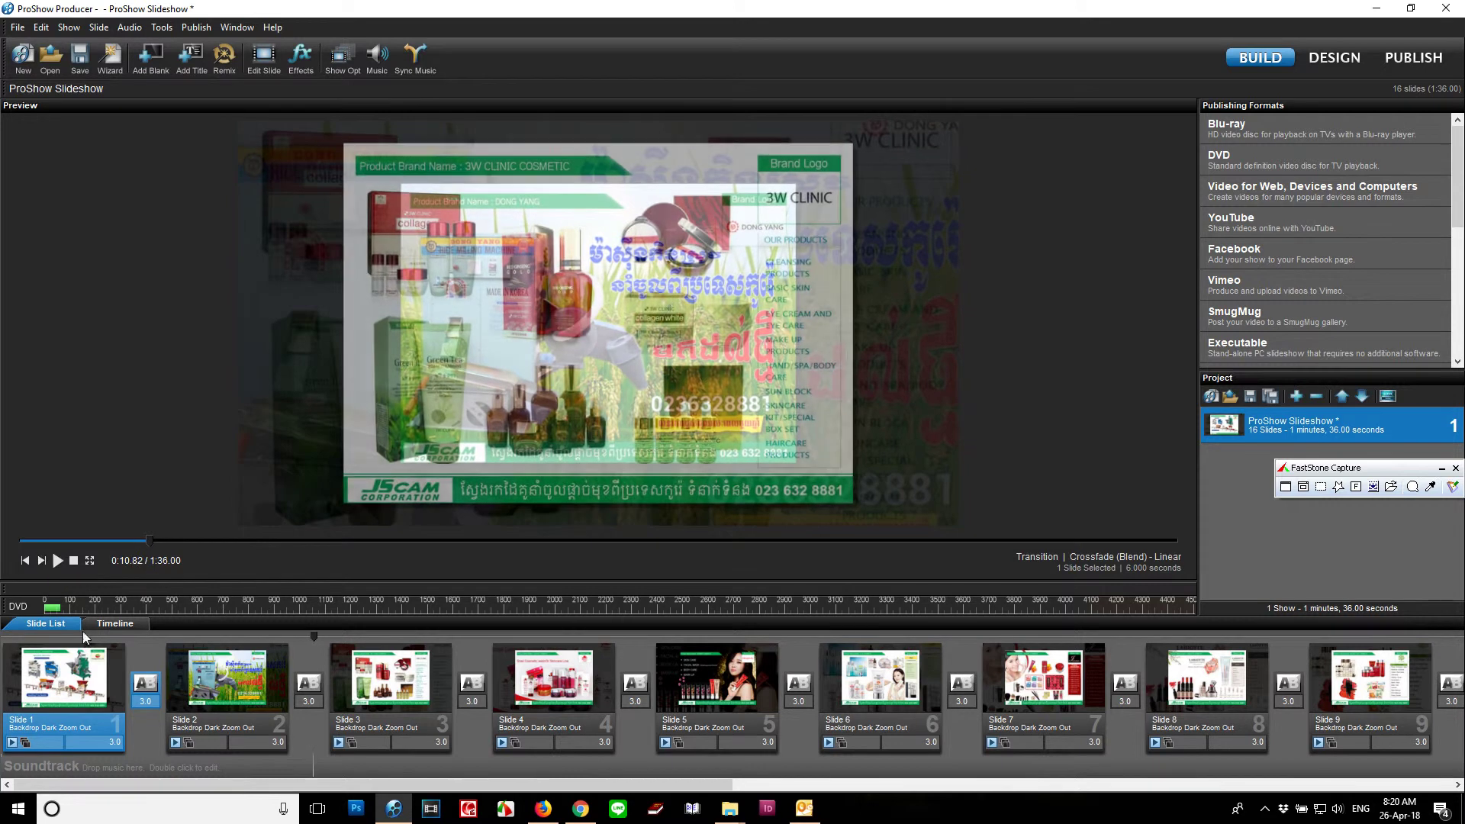
click(311, 58)
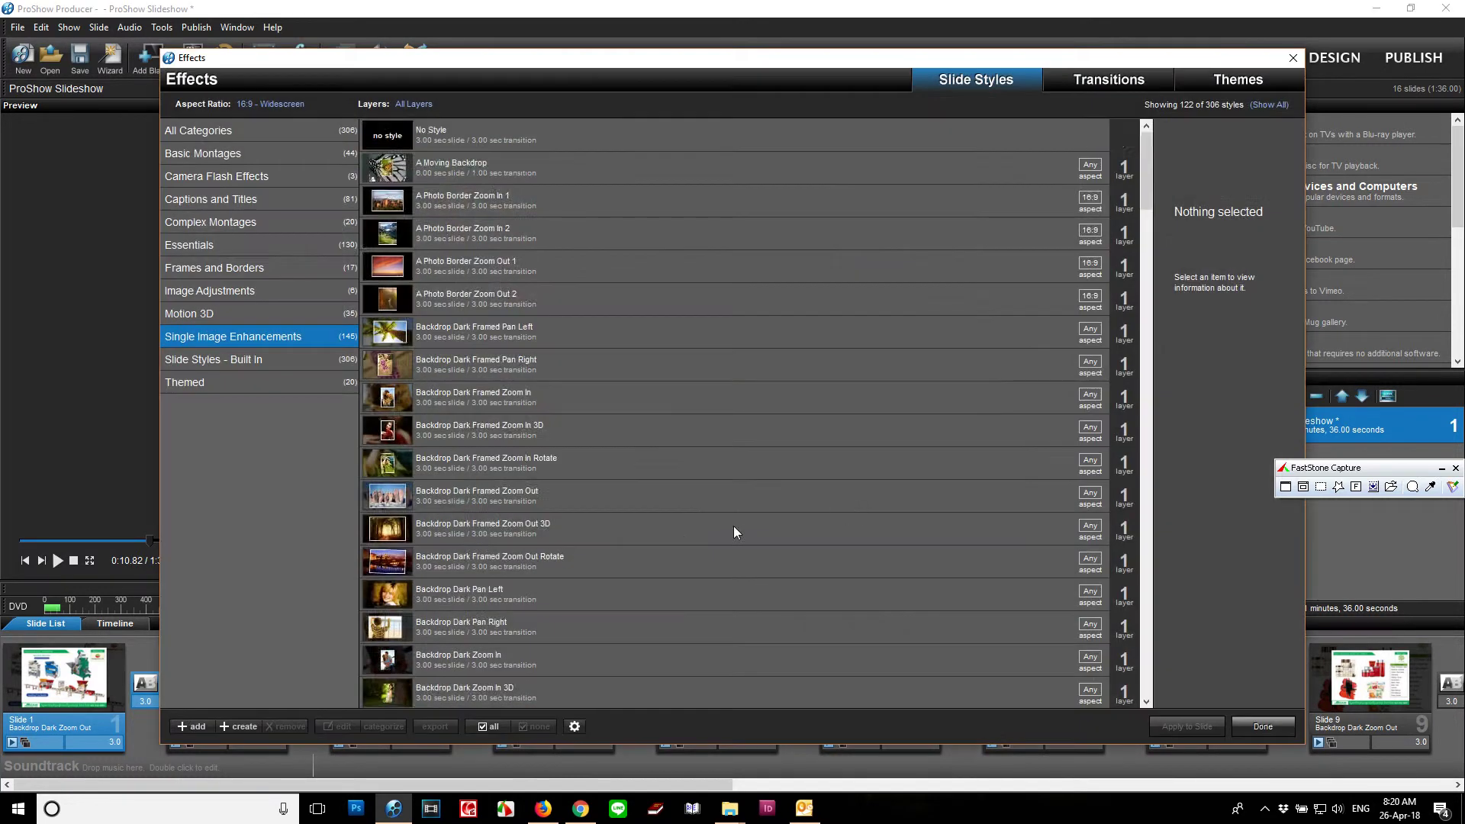
drag(1147, 250, 1198, 608)
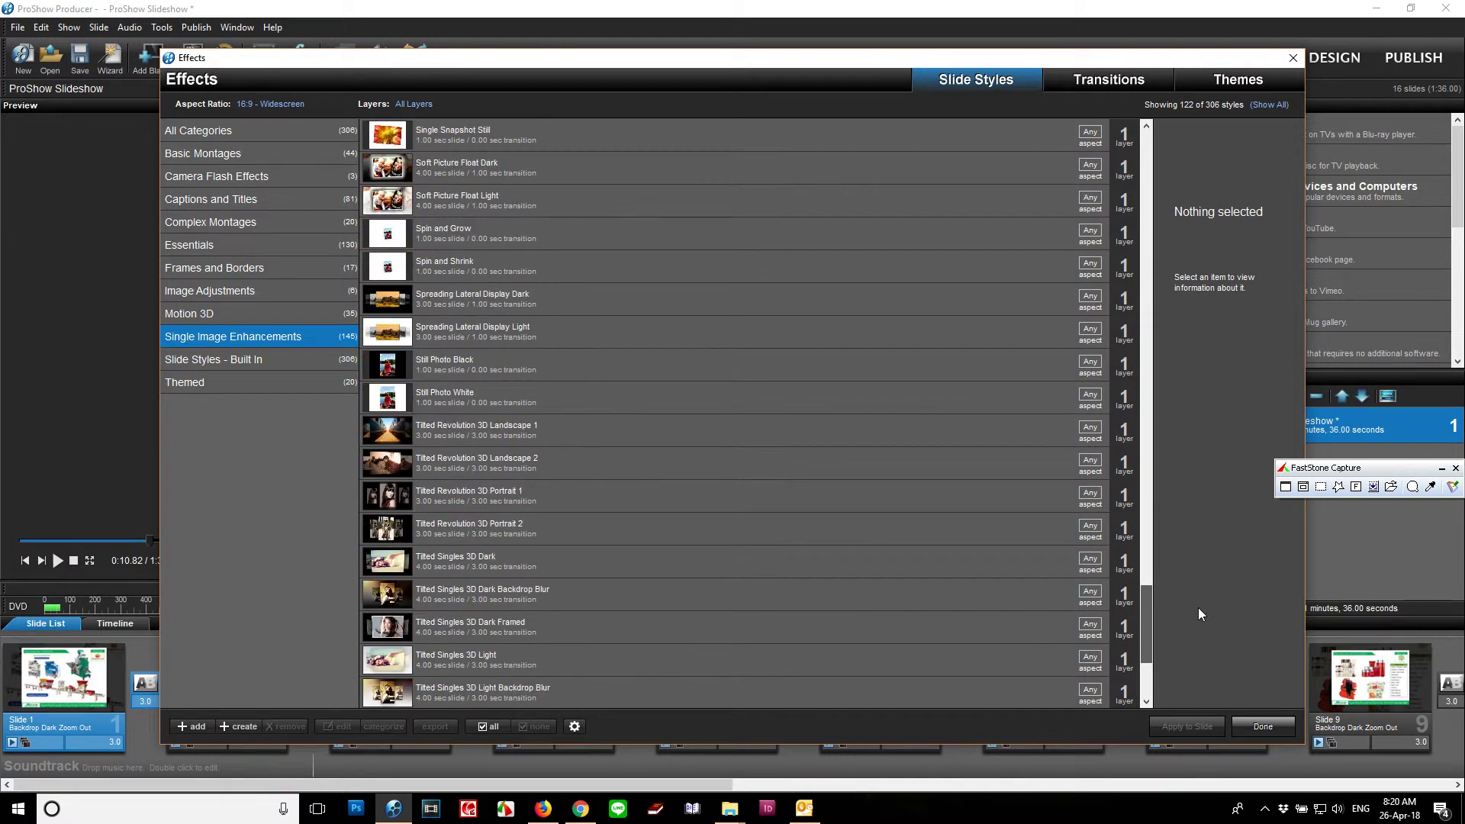
click(592, 528)
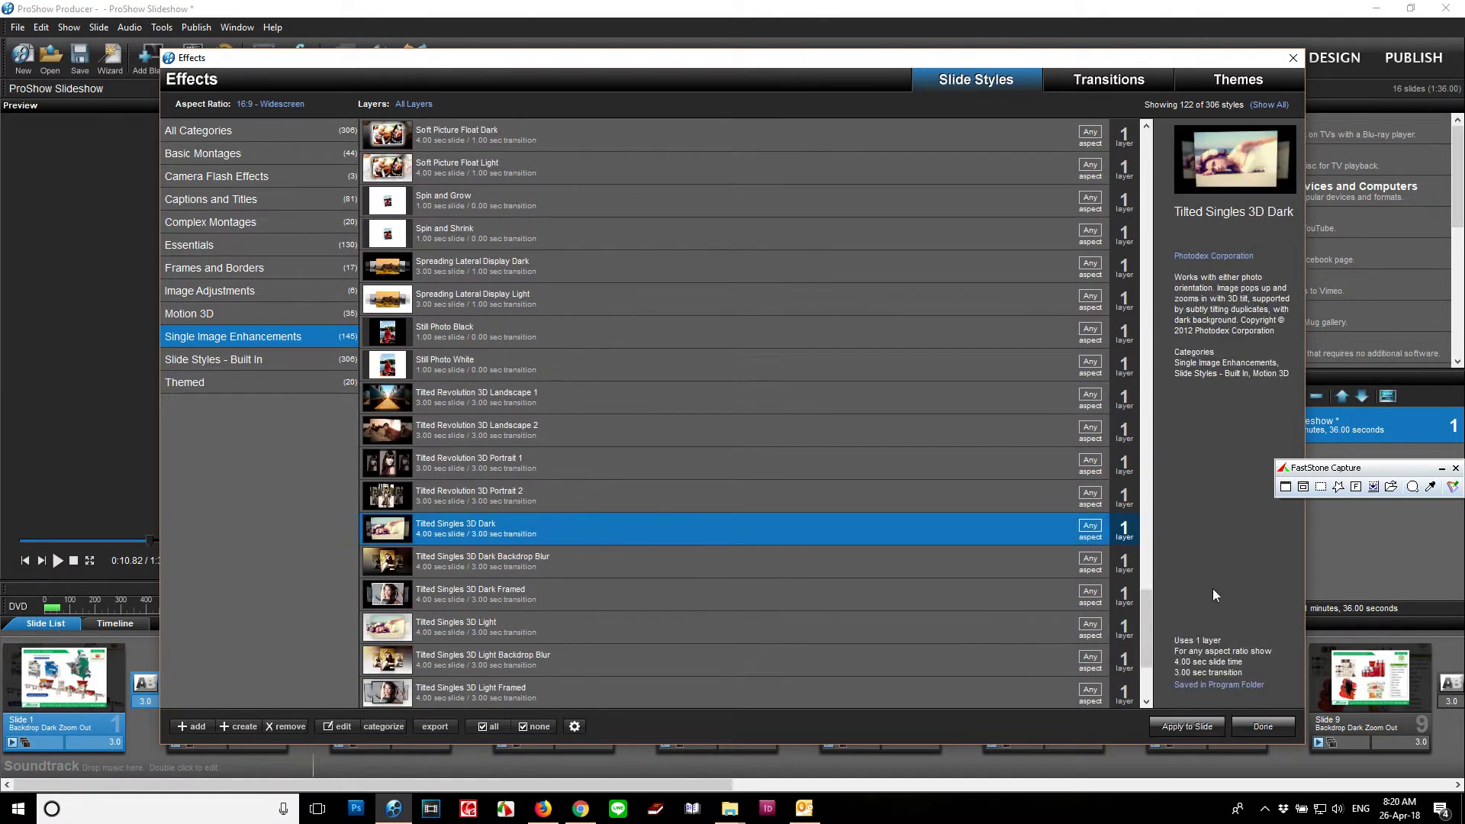
click(1212, 727)
click(731, 453)
click(1263, 727)
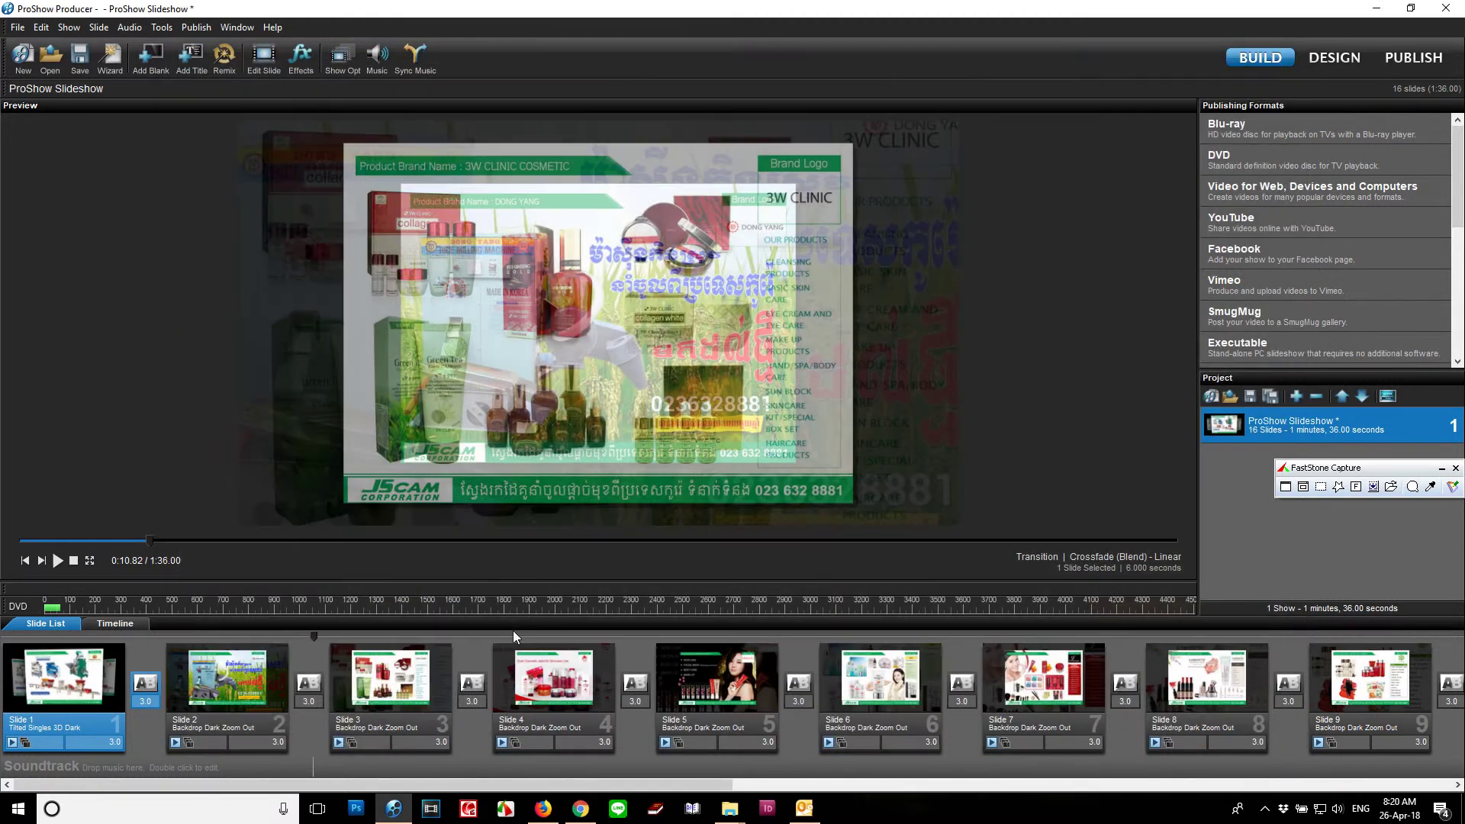
- Play back the show, restarting from slide 1, to check how the slide styles look in motion
click(57, 562)
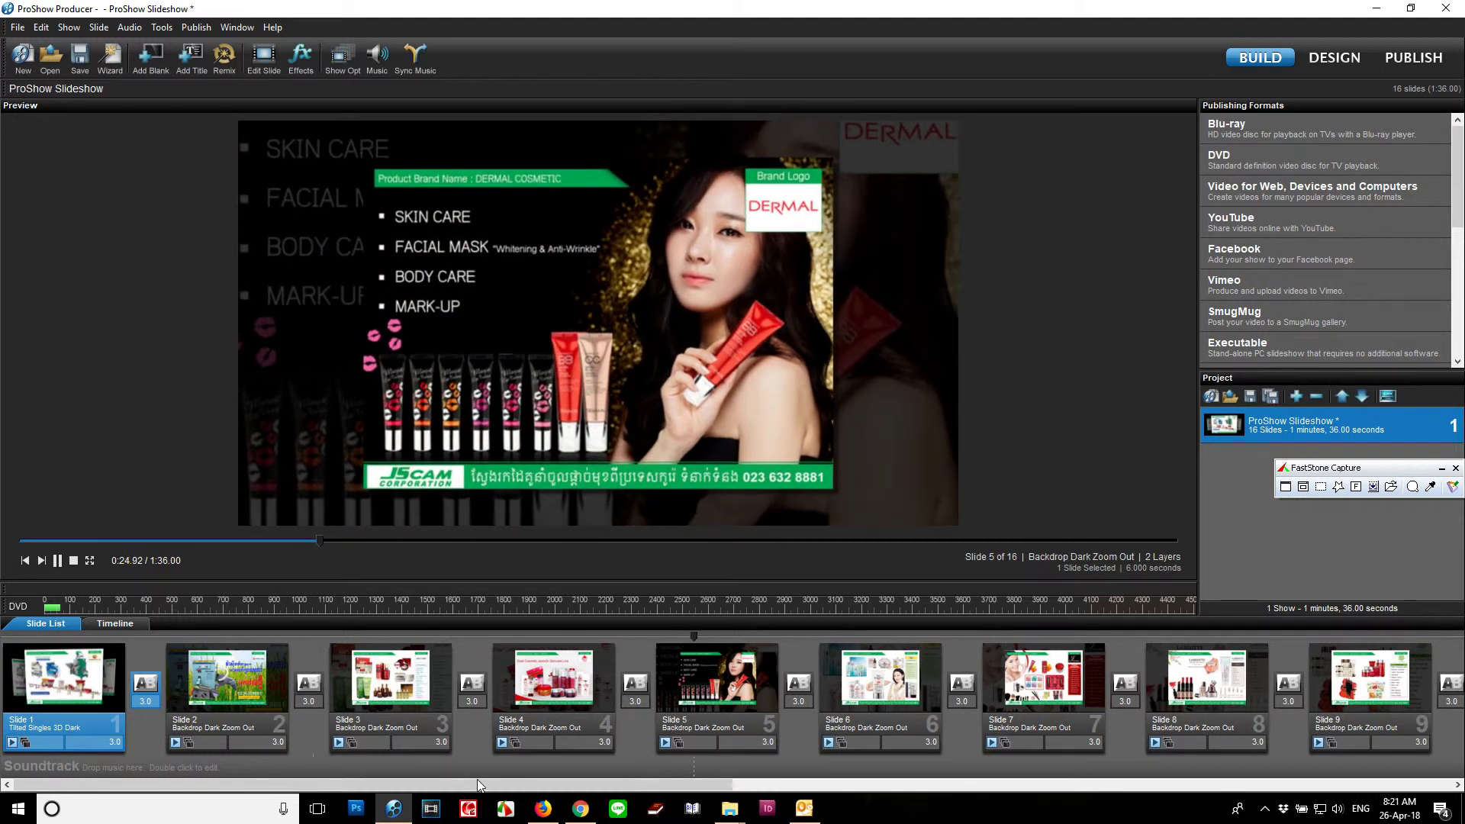
click(360, 493)
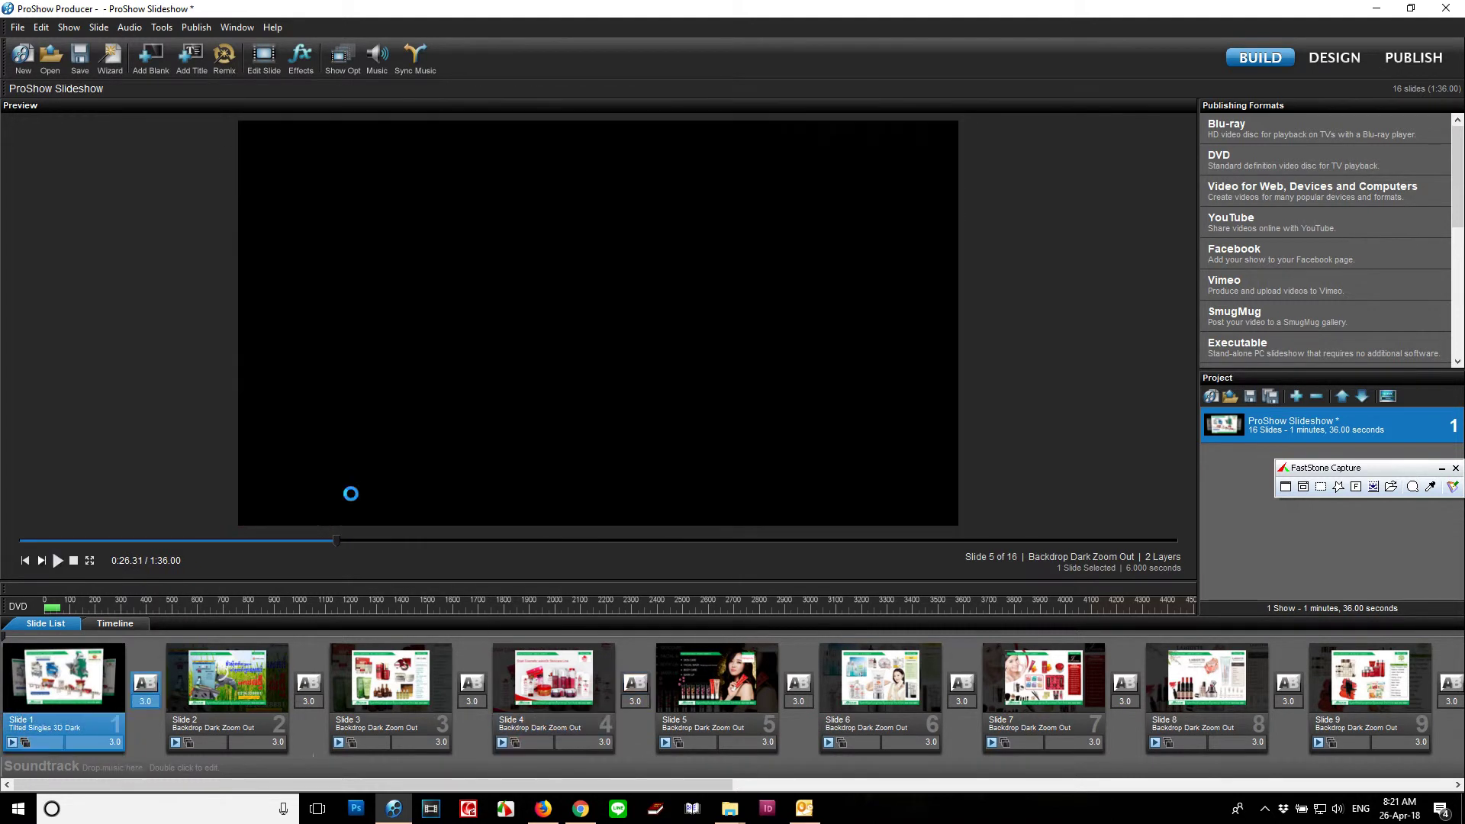
click(57, 673)
key(space)
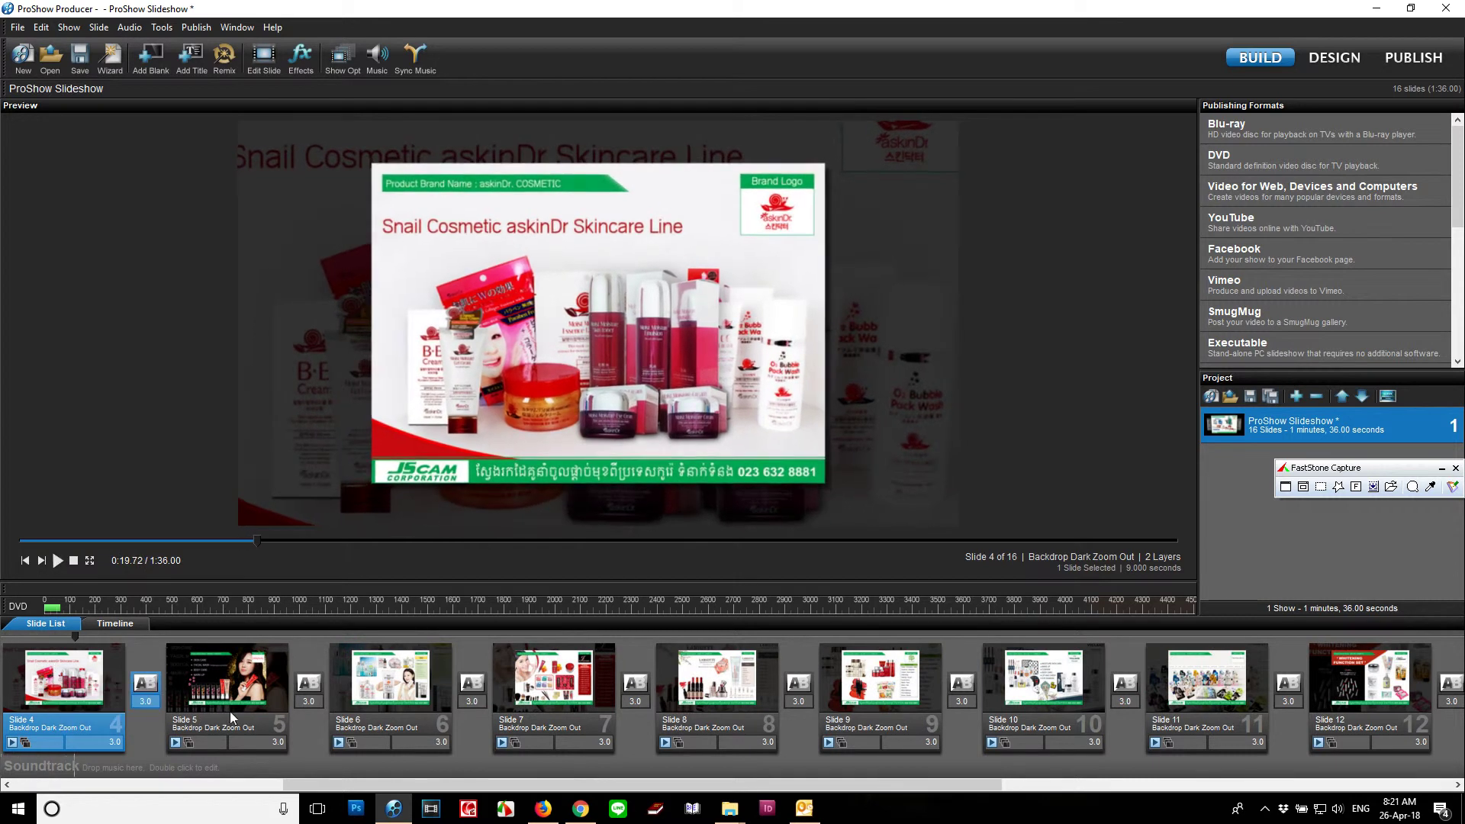
scroll(697, 790, left, 3)
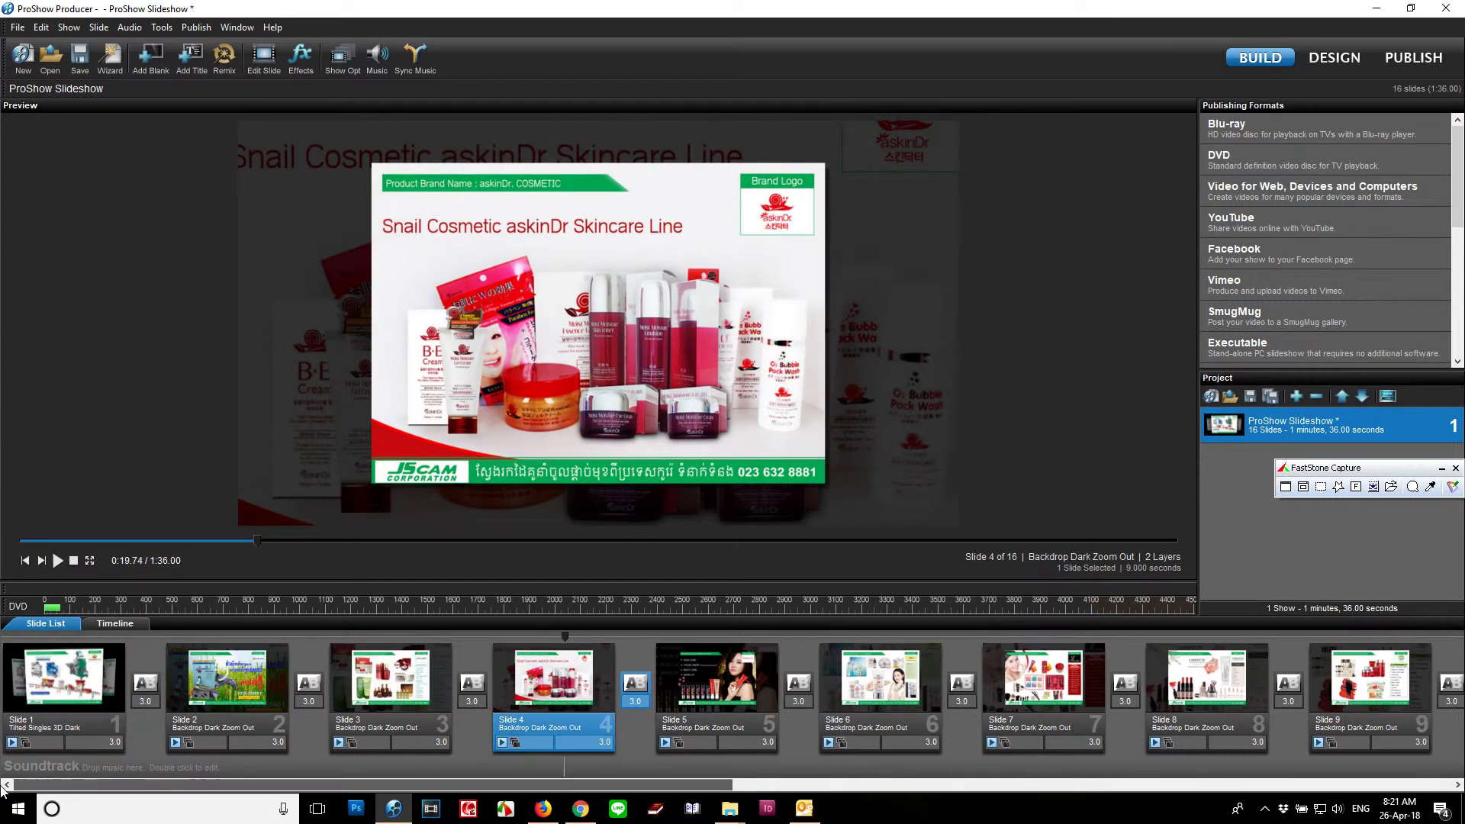
click(55, 679)
click(60, 557)
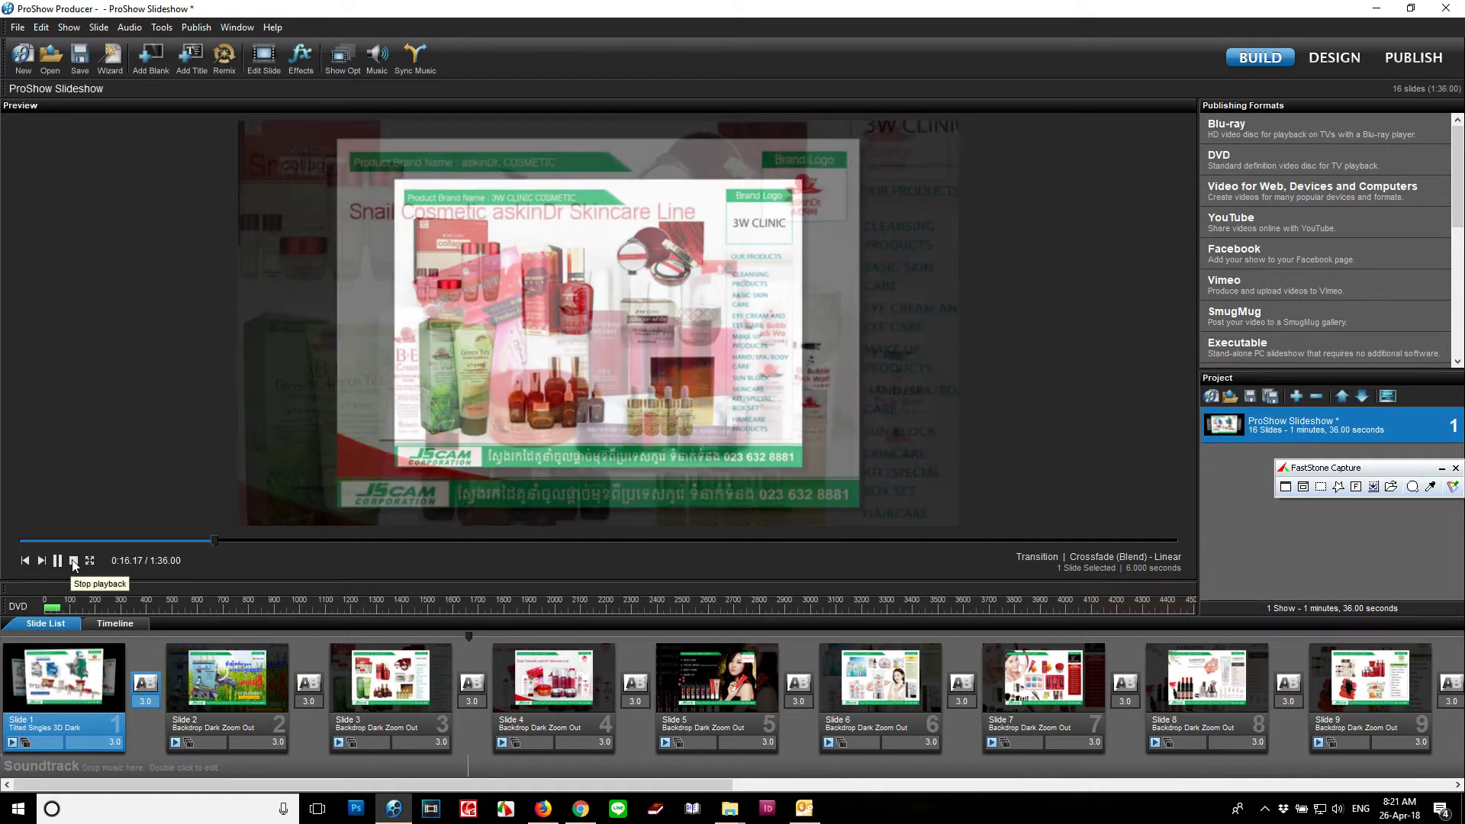
- Select all slides and apply the Fill Frame Zoom In 3 style from Single Image Enhancements to them
click(391, 679)
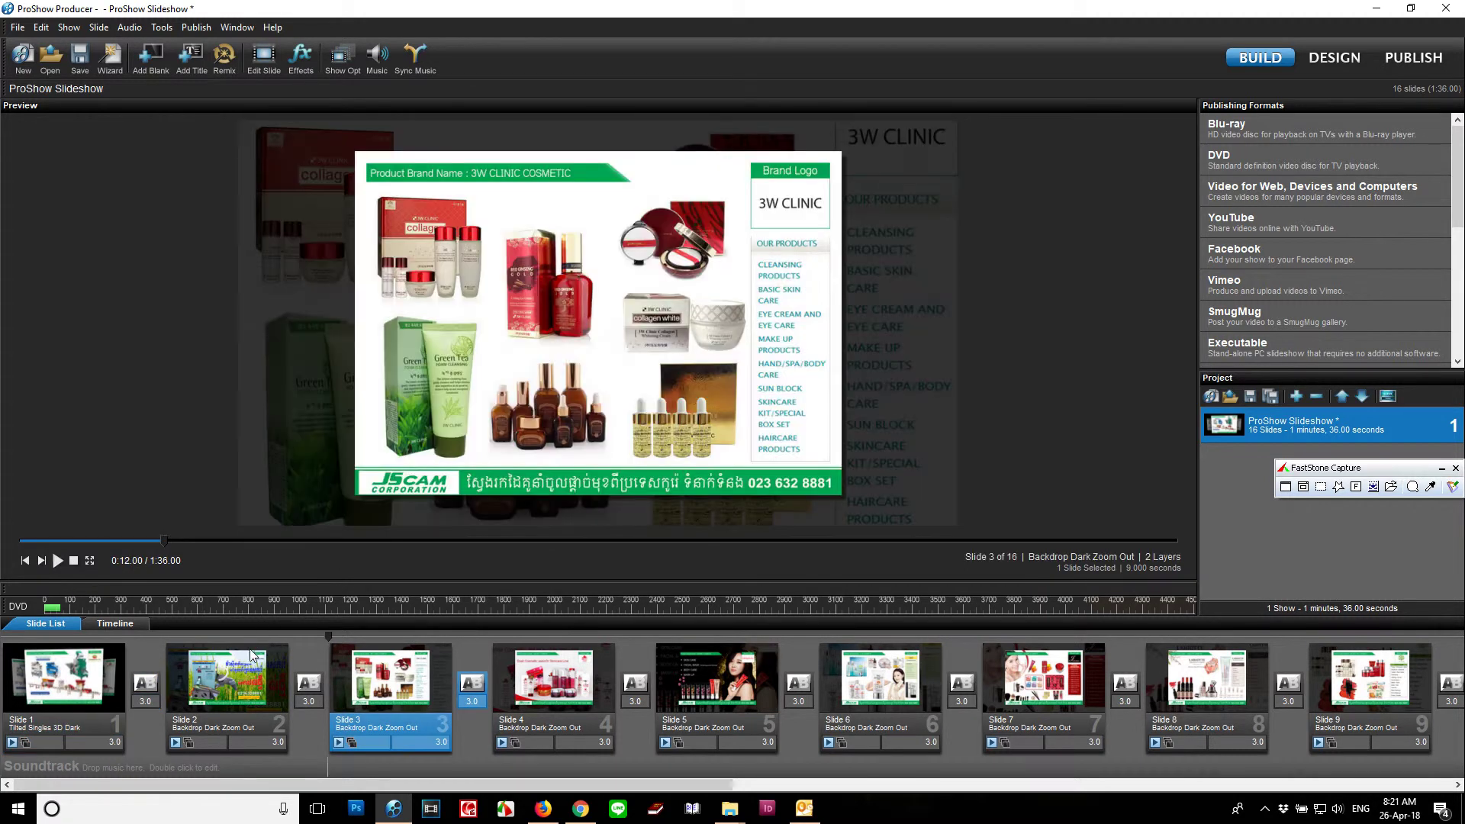
key(ctrl+a)
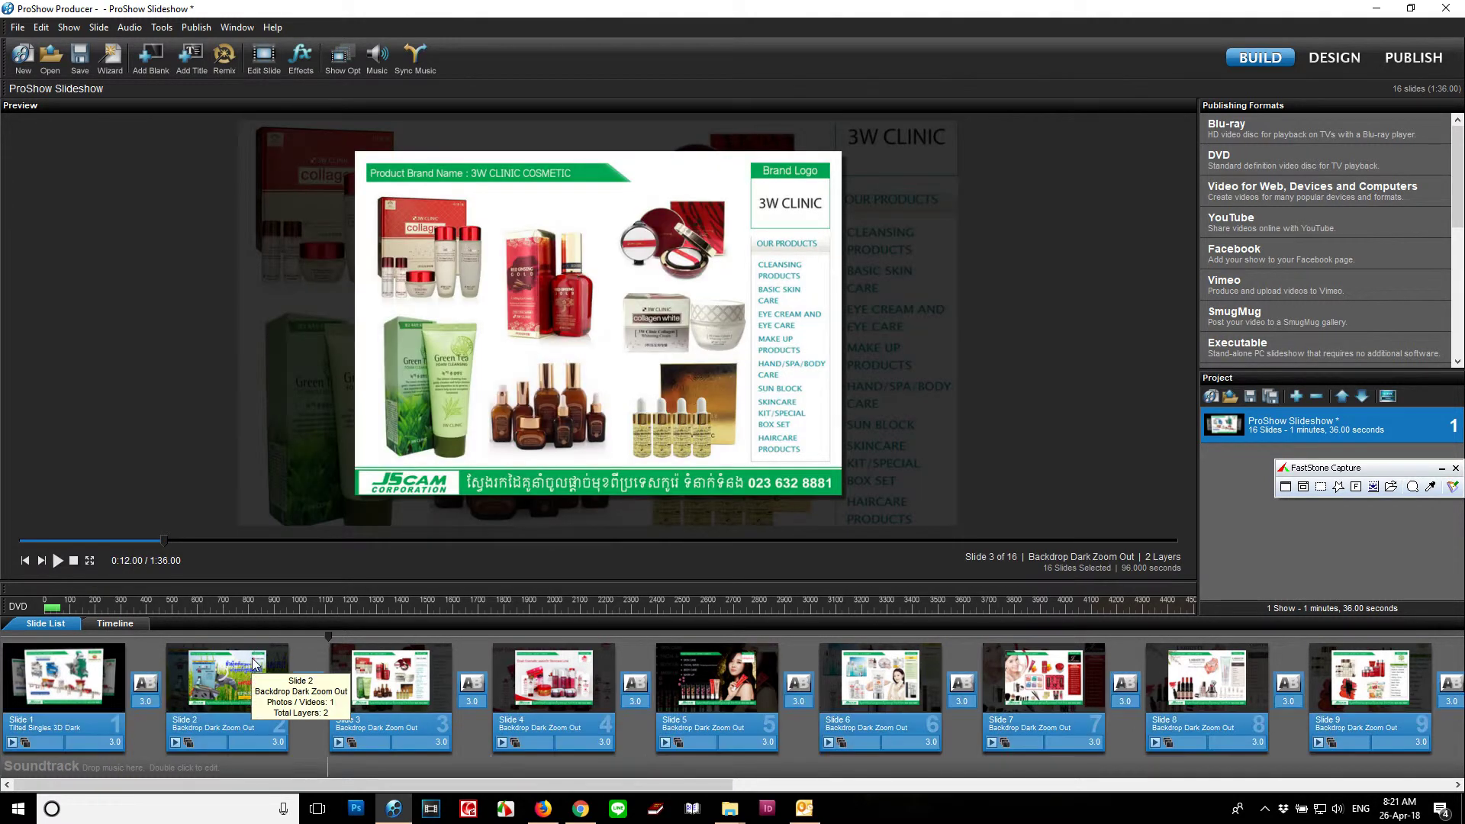
click(302, 61)
scroll(676, 464, down, 3)
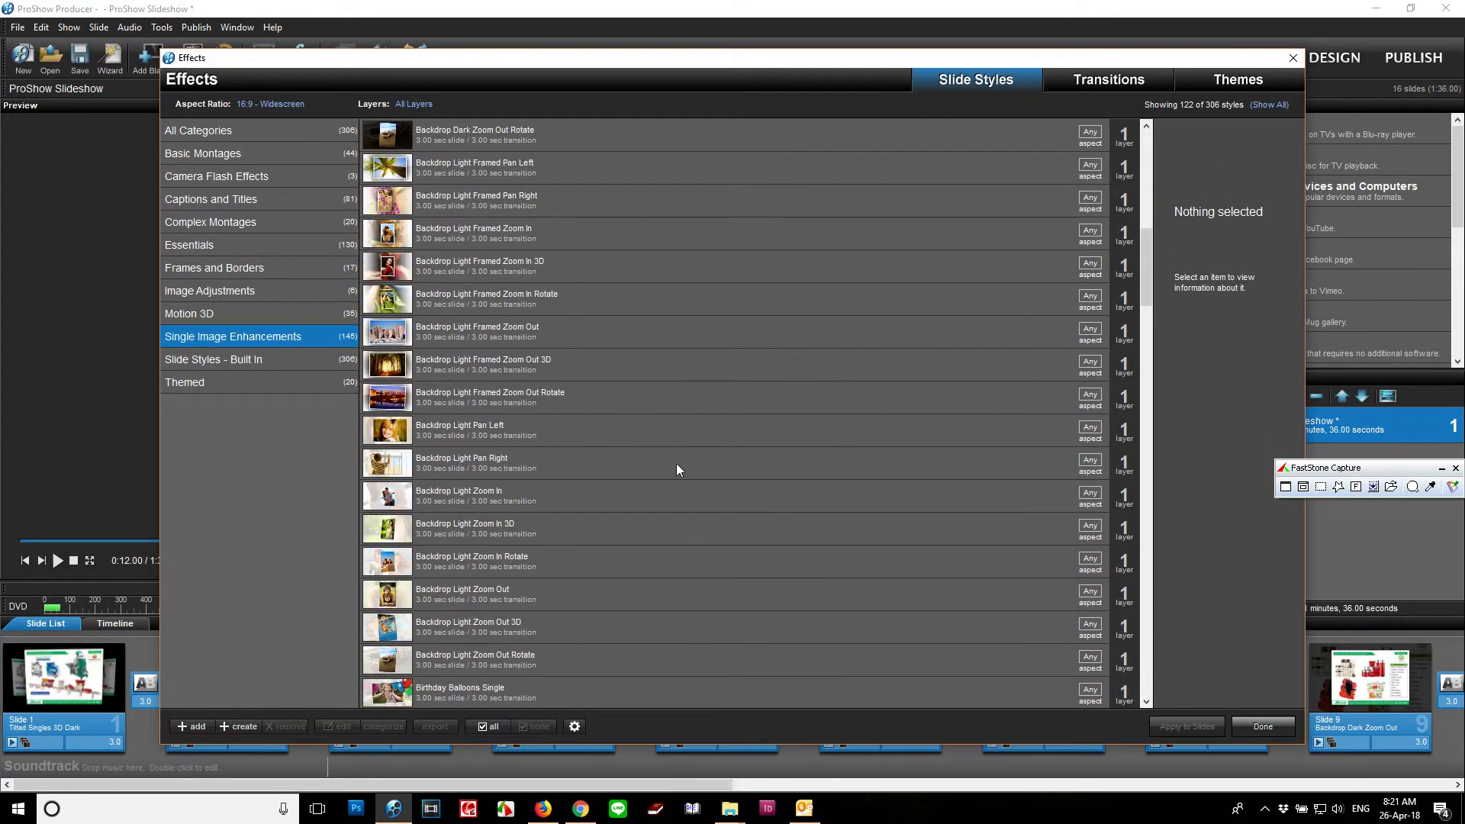
drag(1144, 357, 1172, 378)
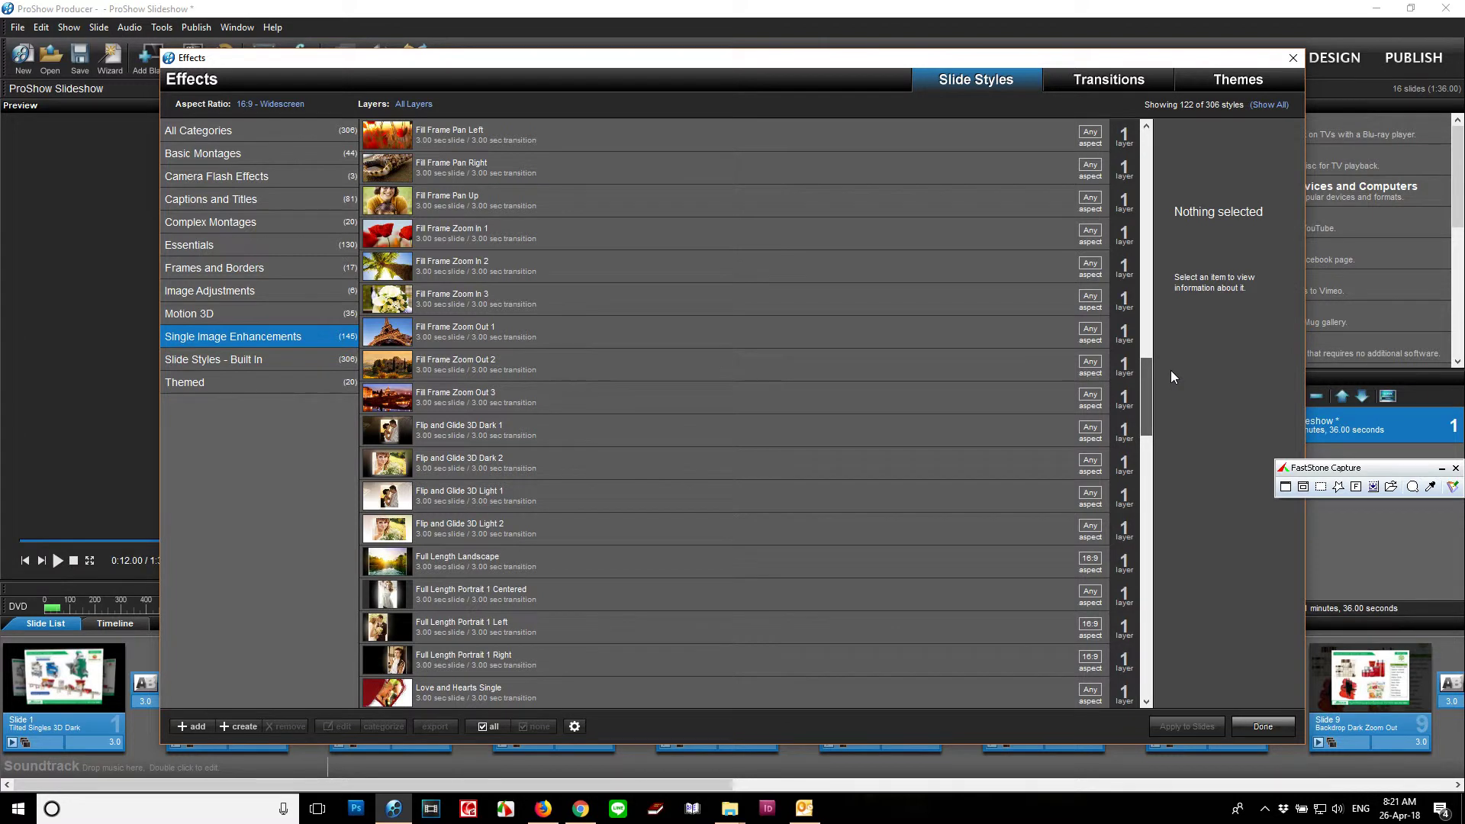
click(498, 301)
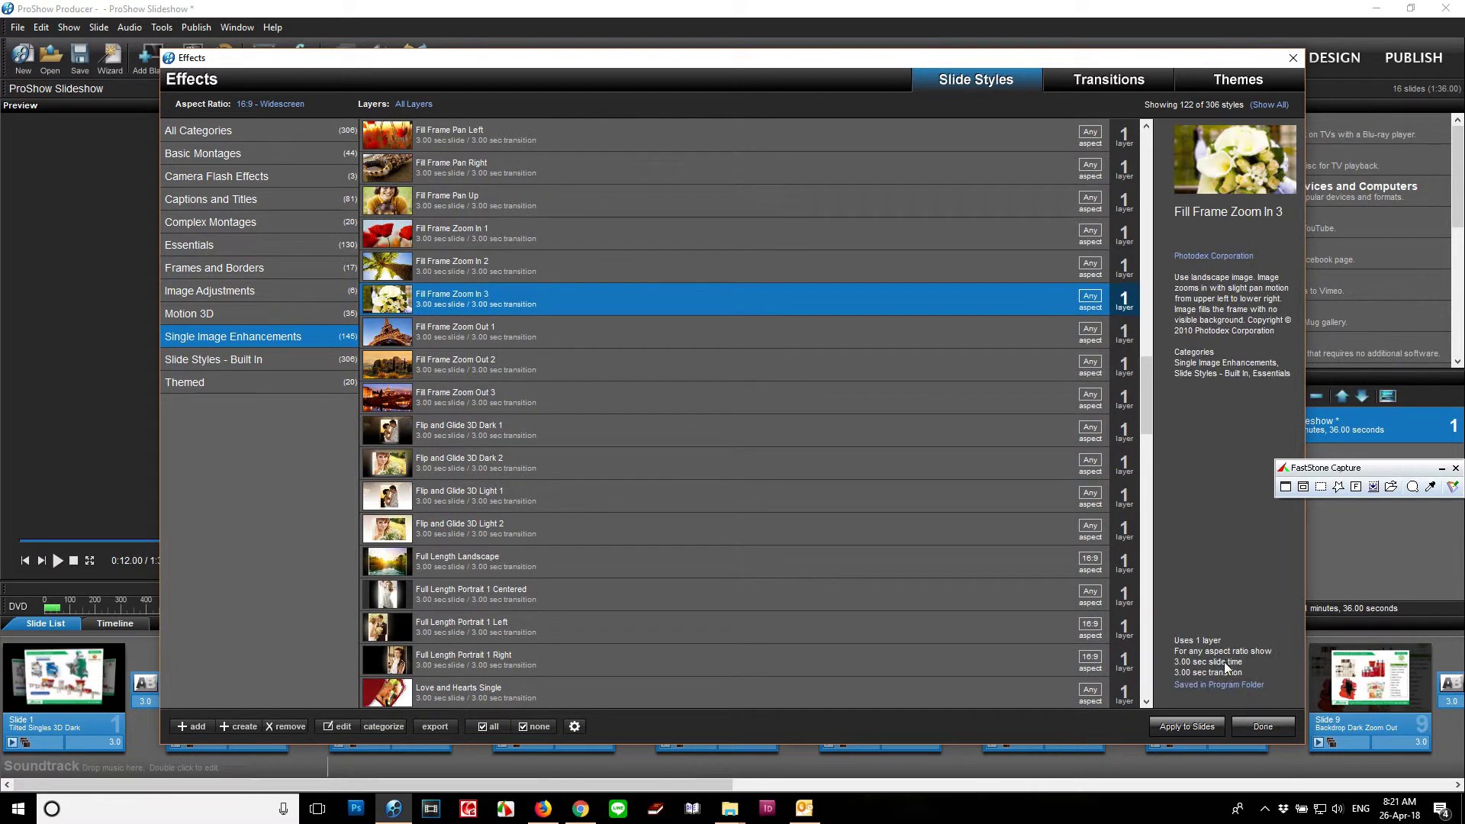
click(1188, 727)
click(774, 452)
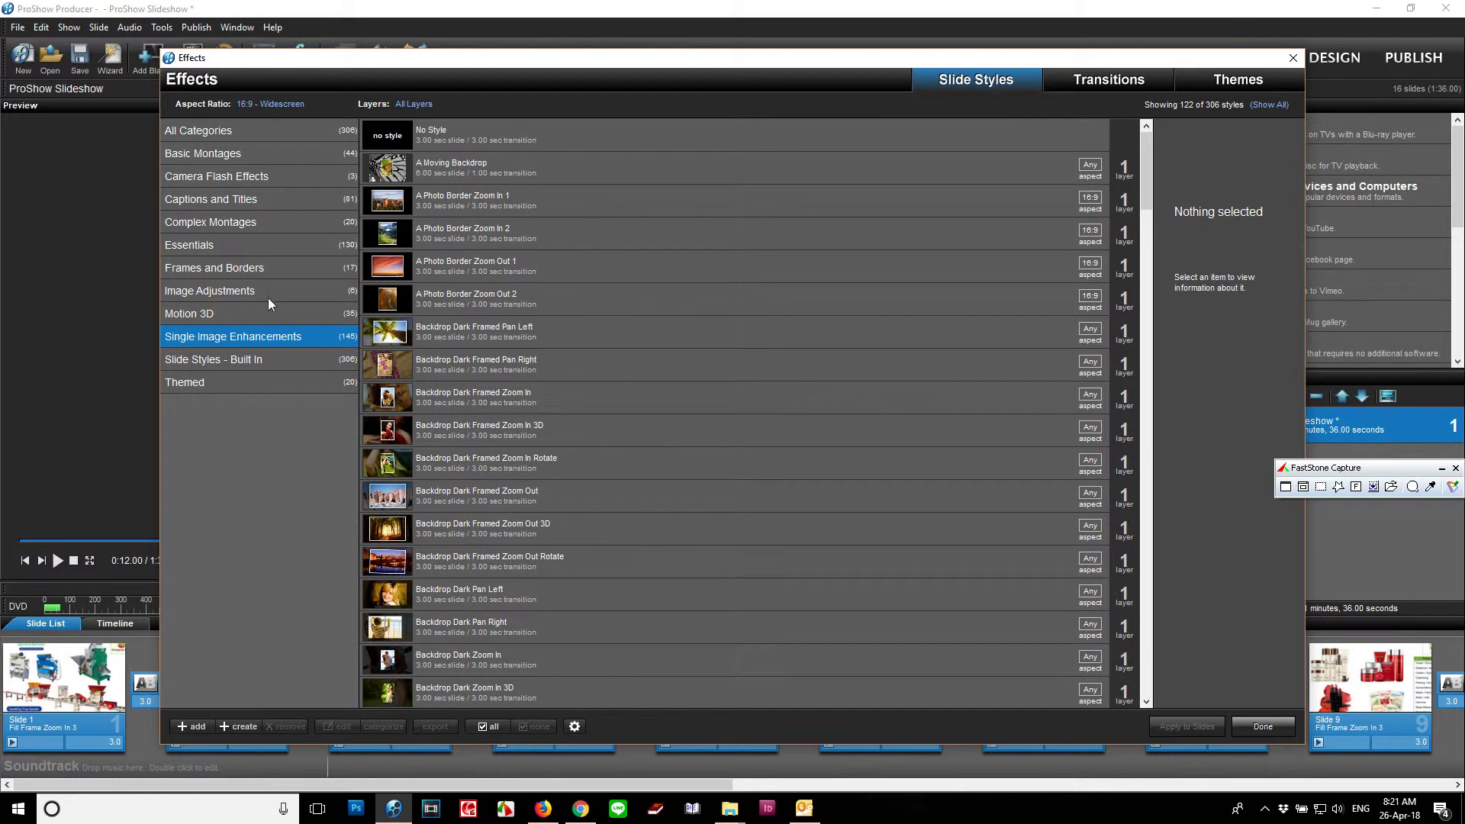
- Browse the slide style categories for a suitable effect, finishing with the Motion 3D styles
click(229, 313)
click(261, 363)
click(289, 383)
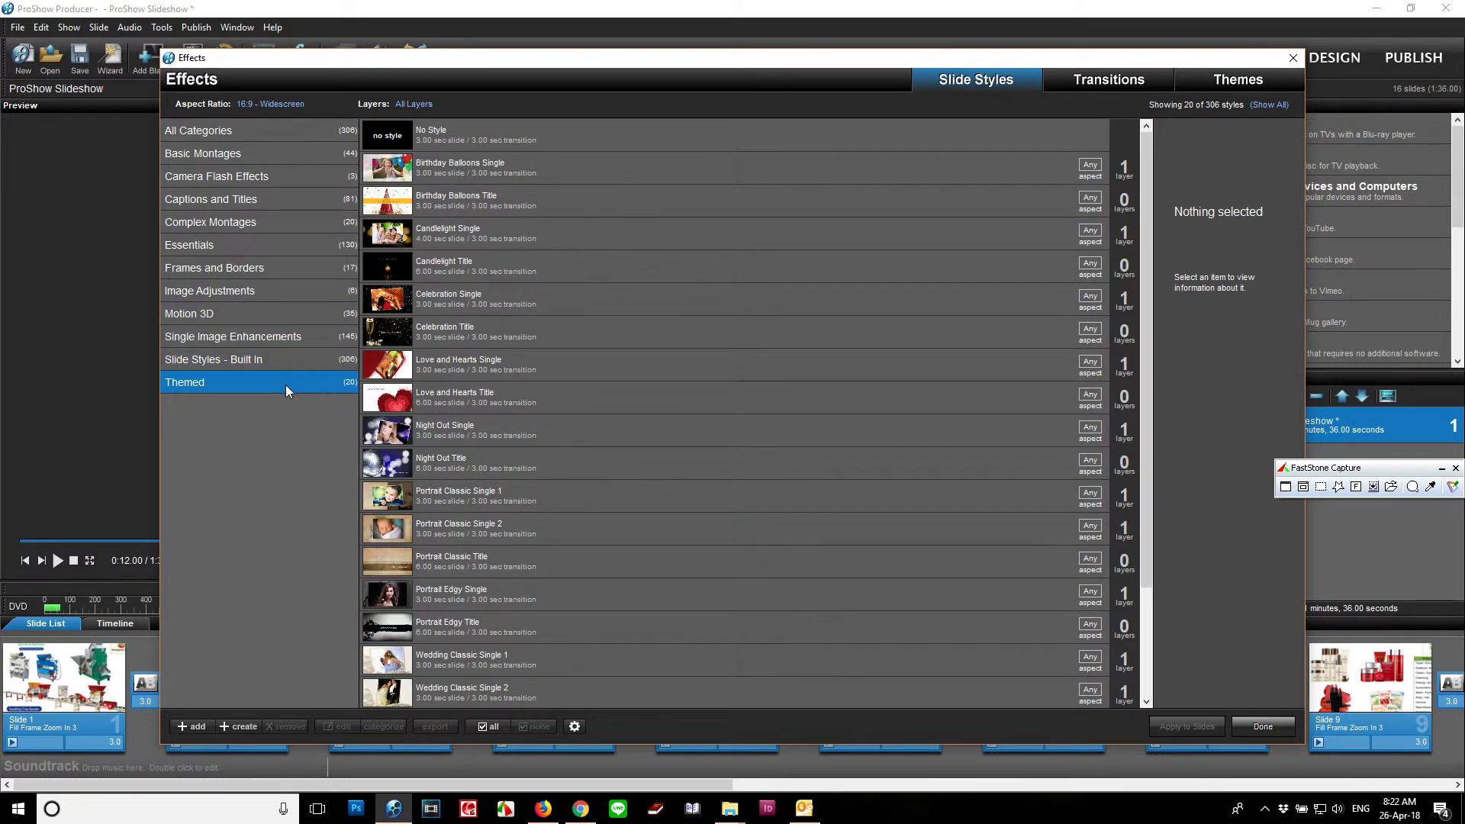
click(273, 199)
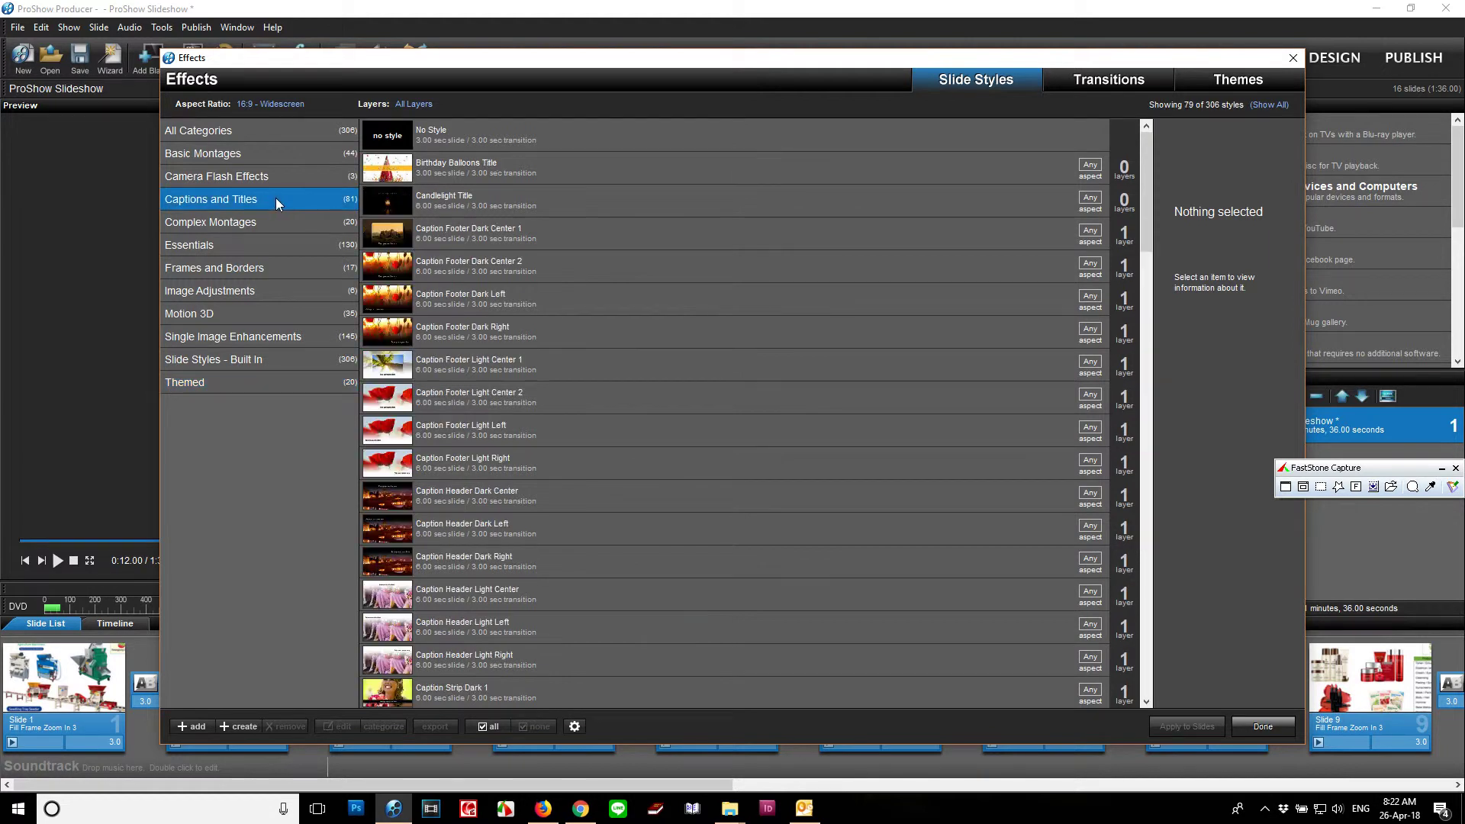
click(255, 136)
click(253, 153)
click(258, 175)
click(262, 200)
click(264, 227)
click(268, 266)
click(266, 291)
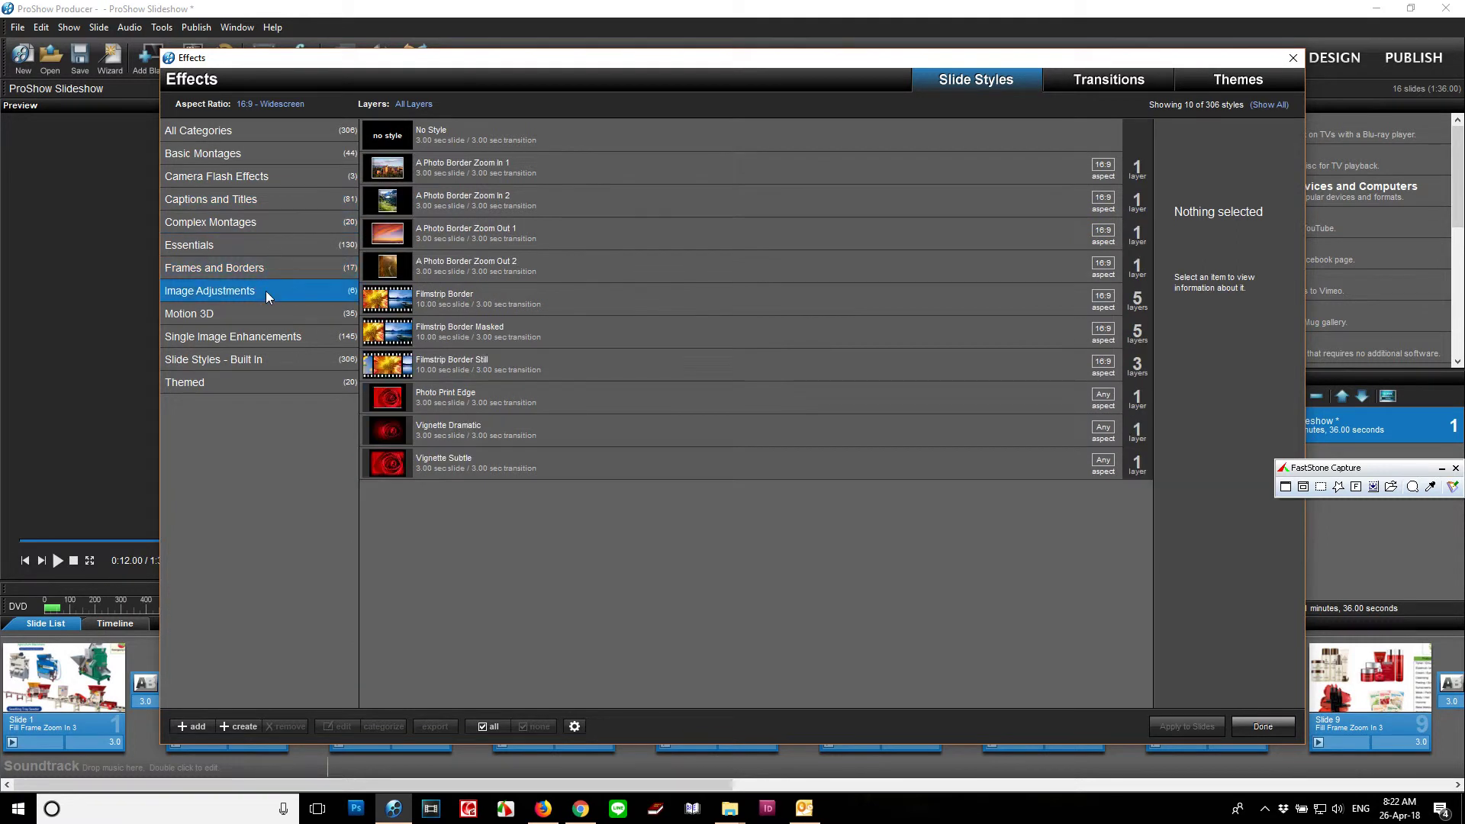
click(266, 313)
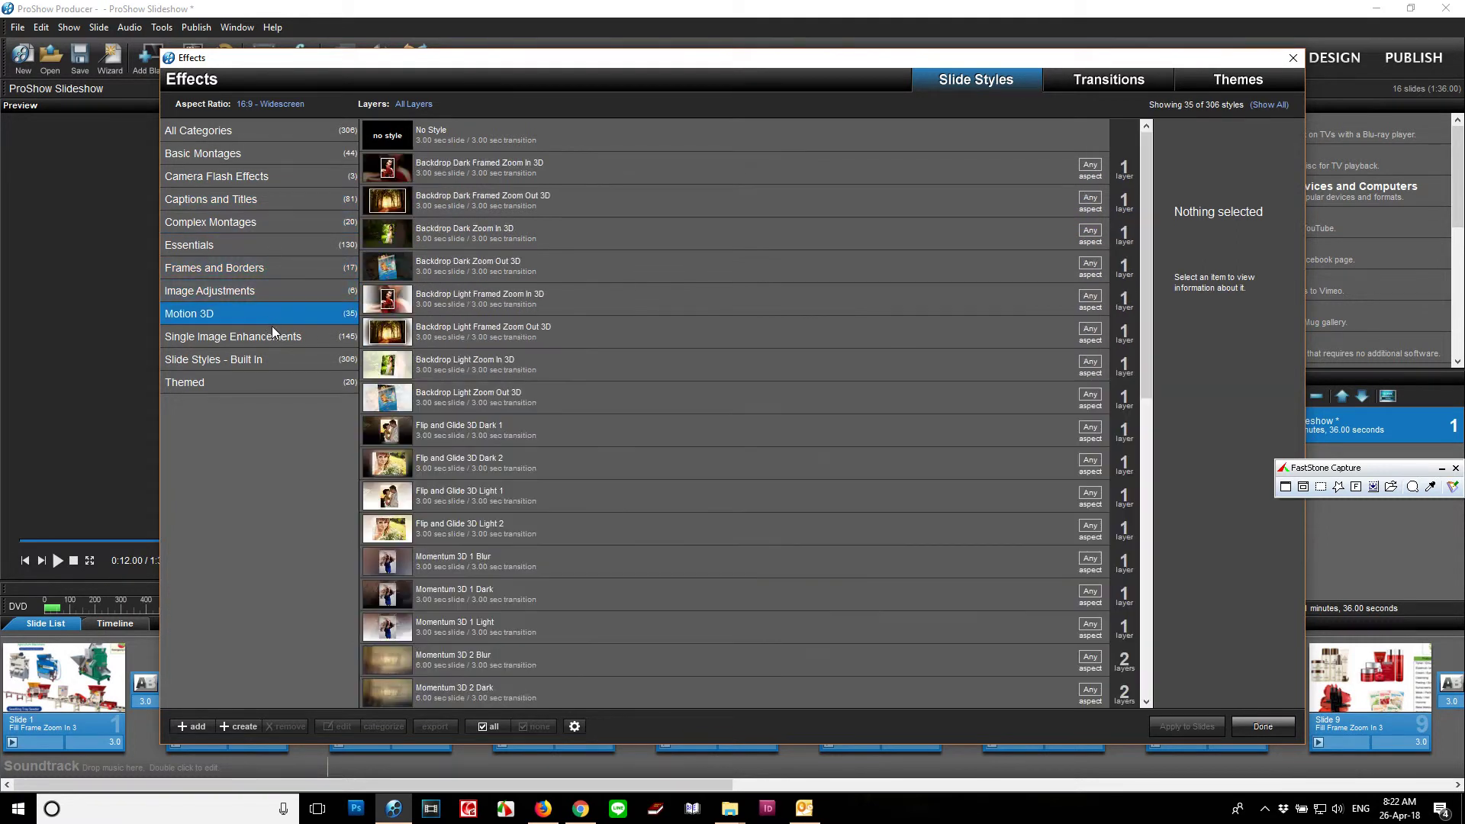
- Apply the Backdrop Dark Zoom In 3D style to all selected slides
click(440, 232)
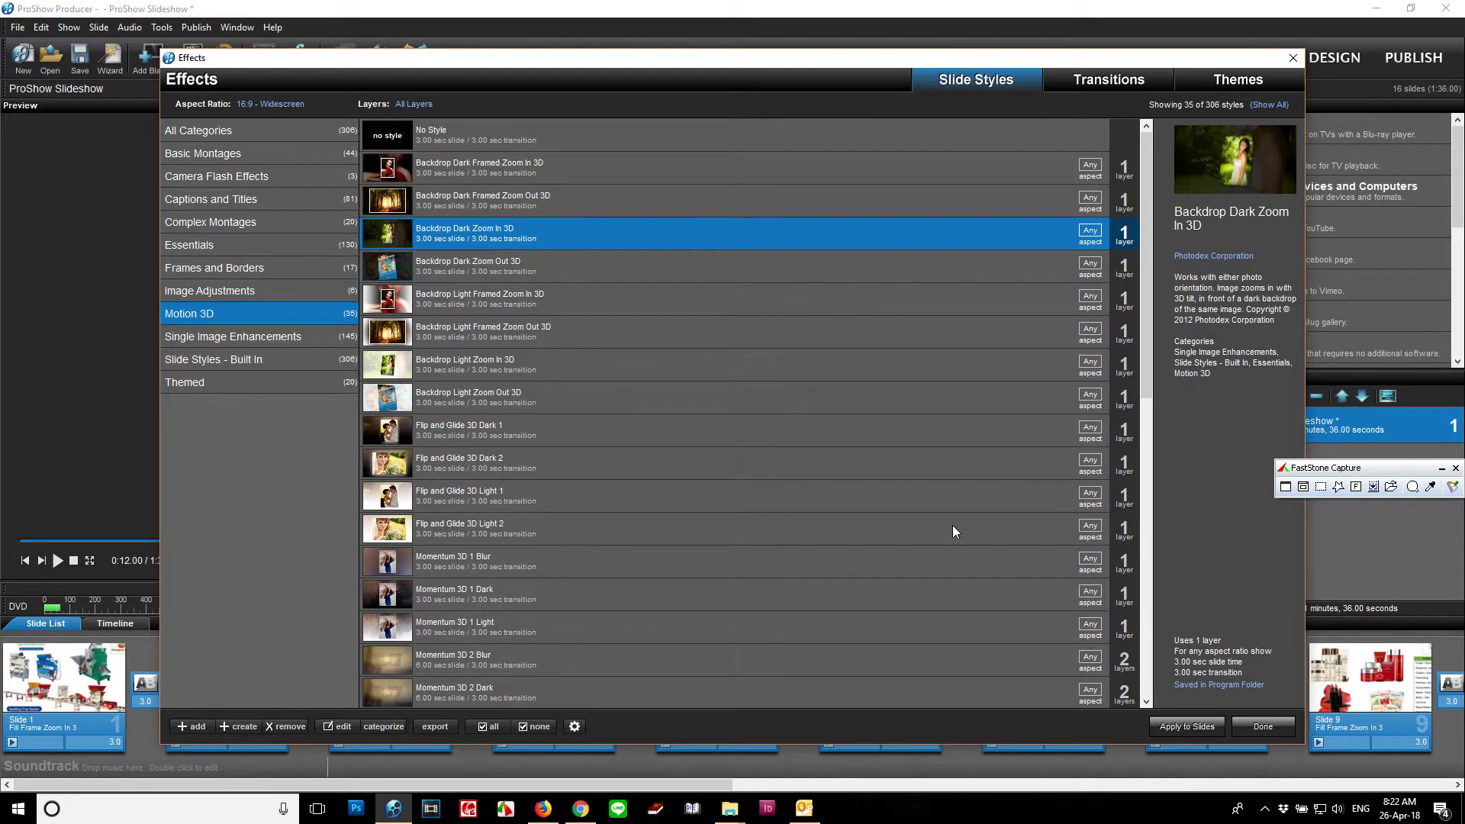
click(1187, 725)
click(752, 455)
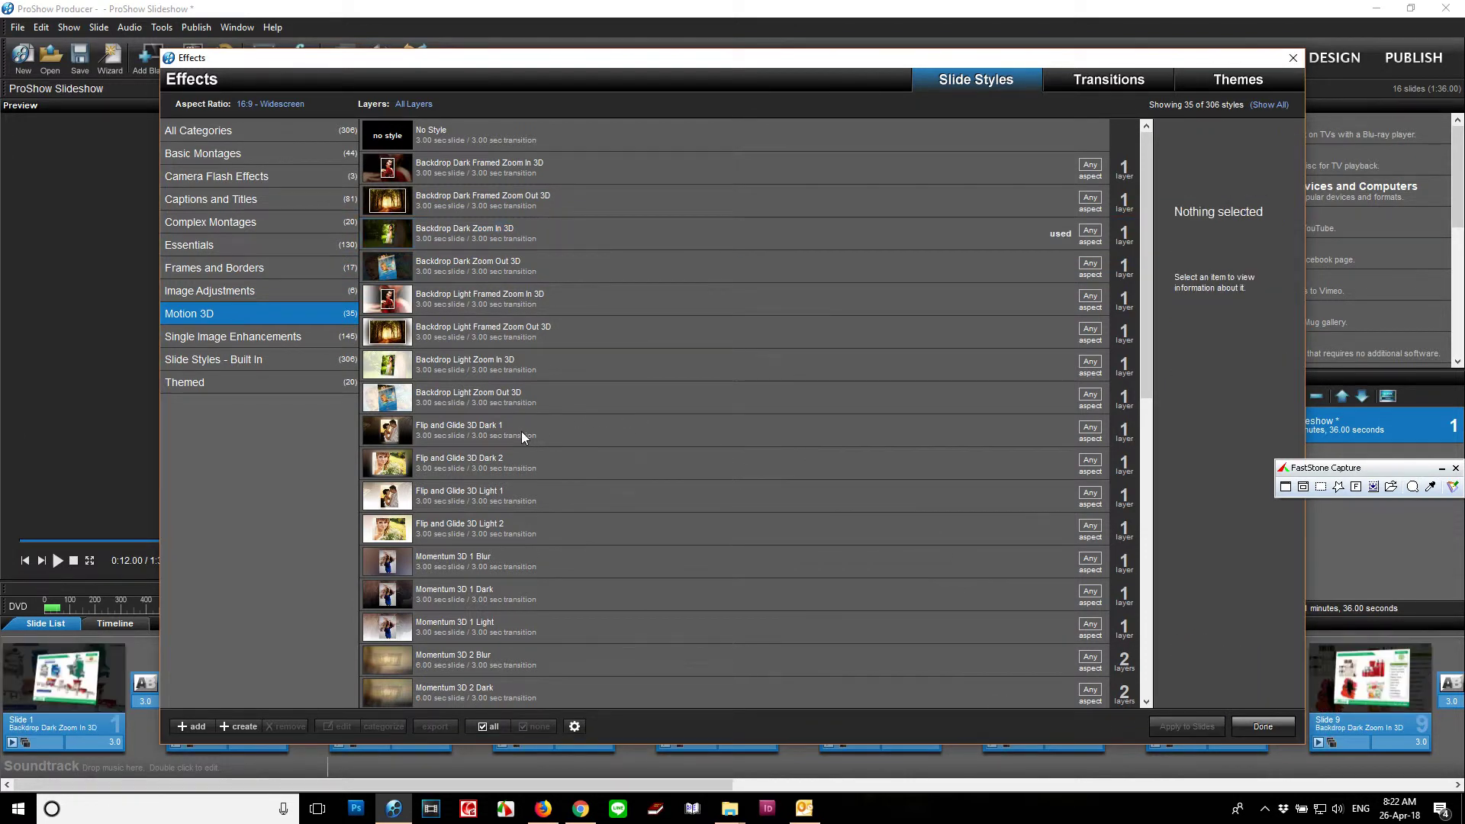
- Apply the Tilted Revolution 3D Landscape 2 style from Motion 3D to all selected slides
scroll(516, 457, down, 5)
scroll(514, 489, down, 1)
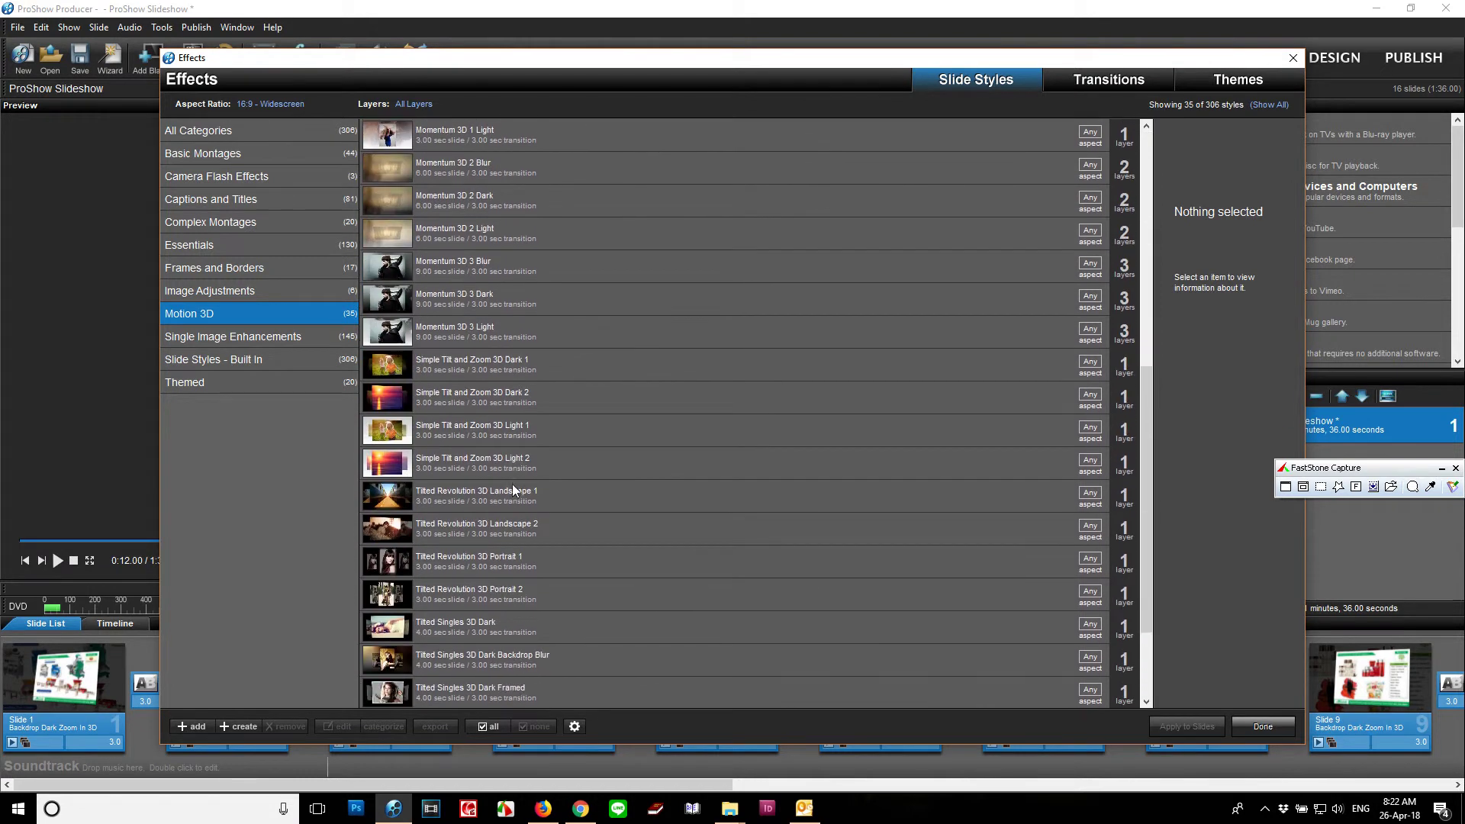
click(507, 401)
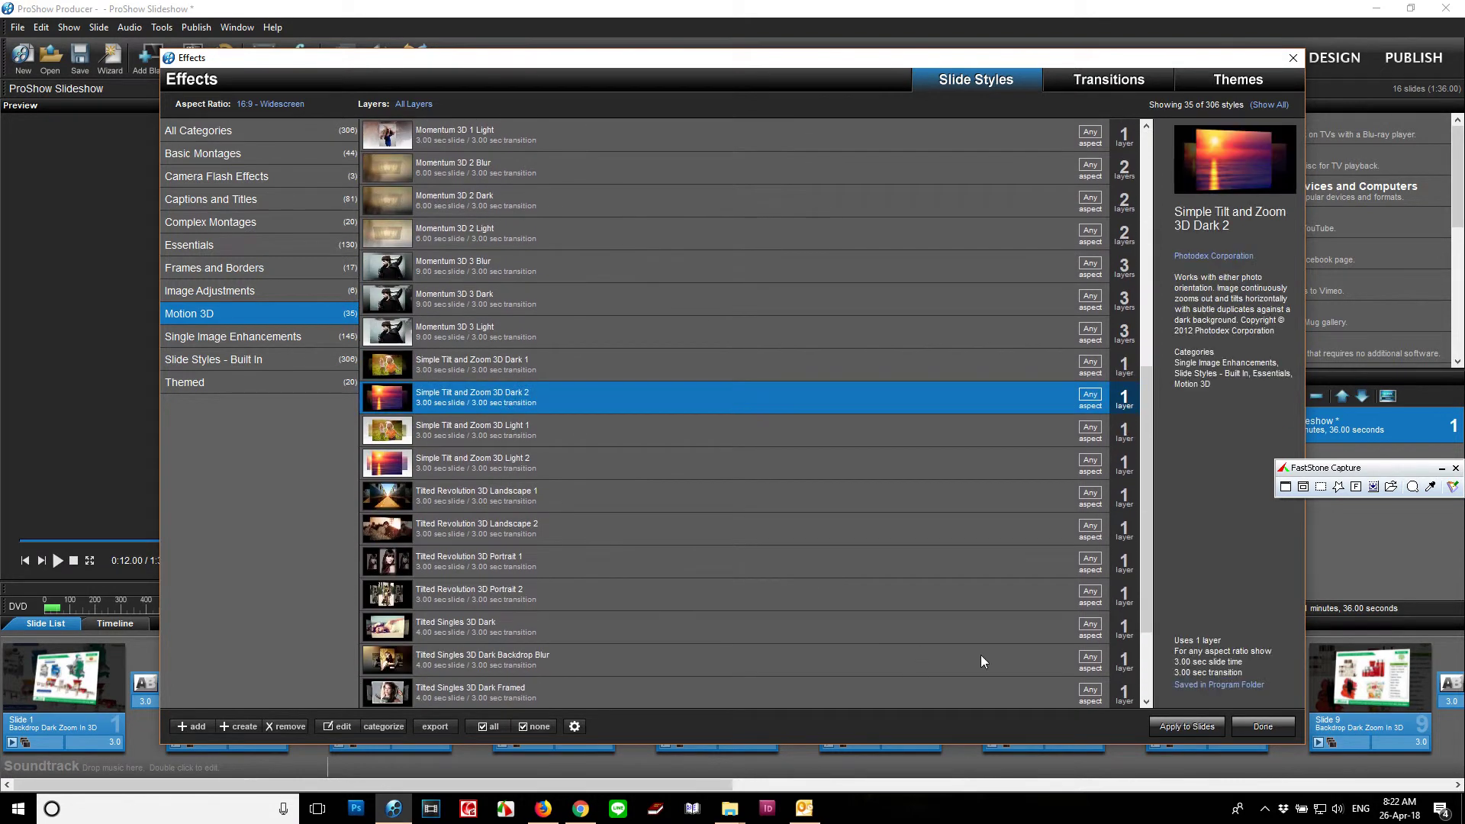
click(504, 525)
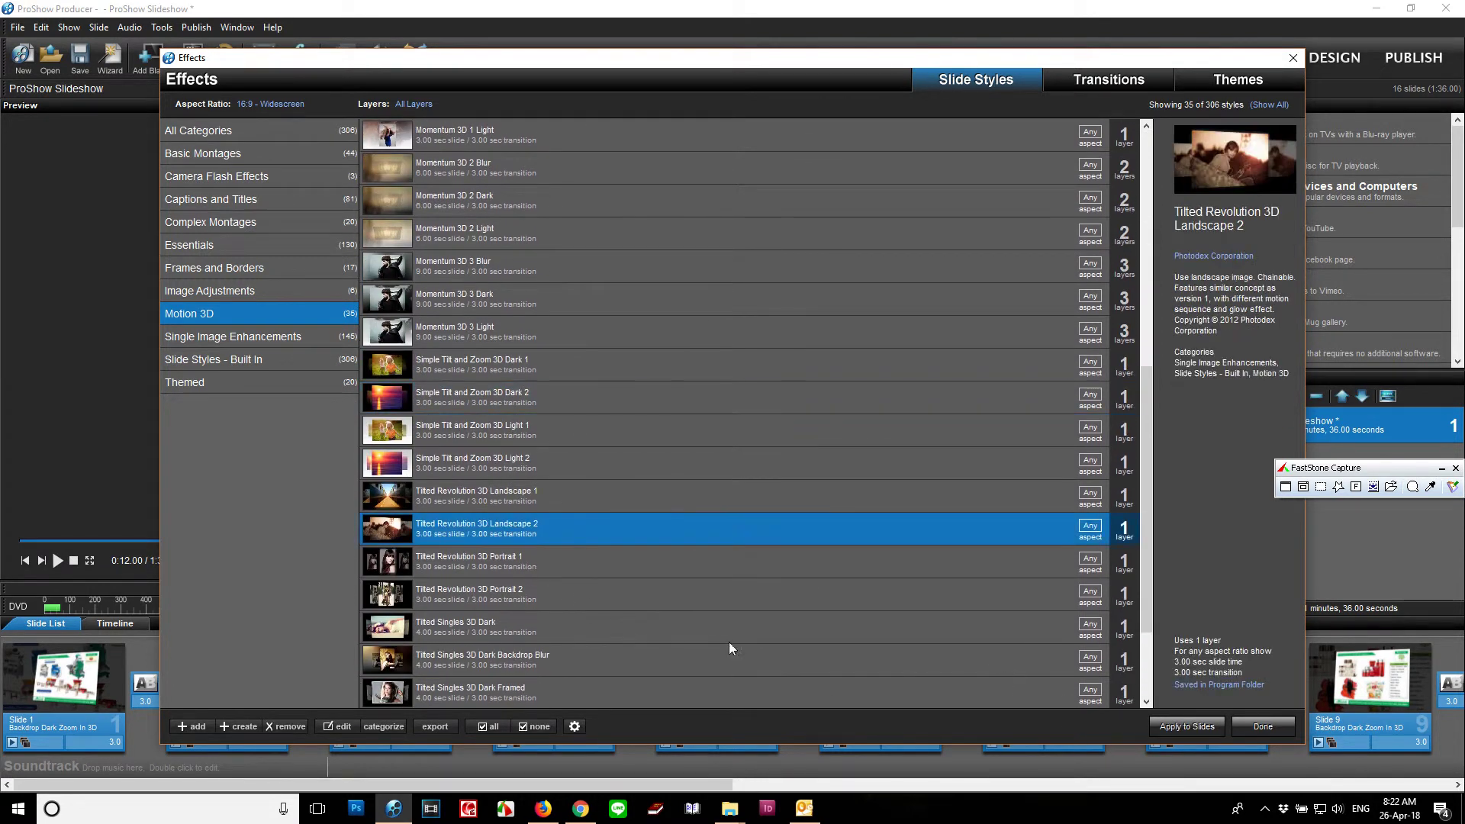
click(1166, 726)
click(766, 457)
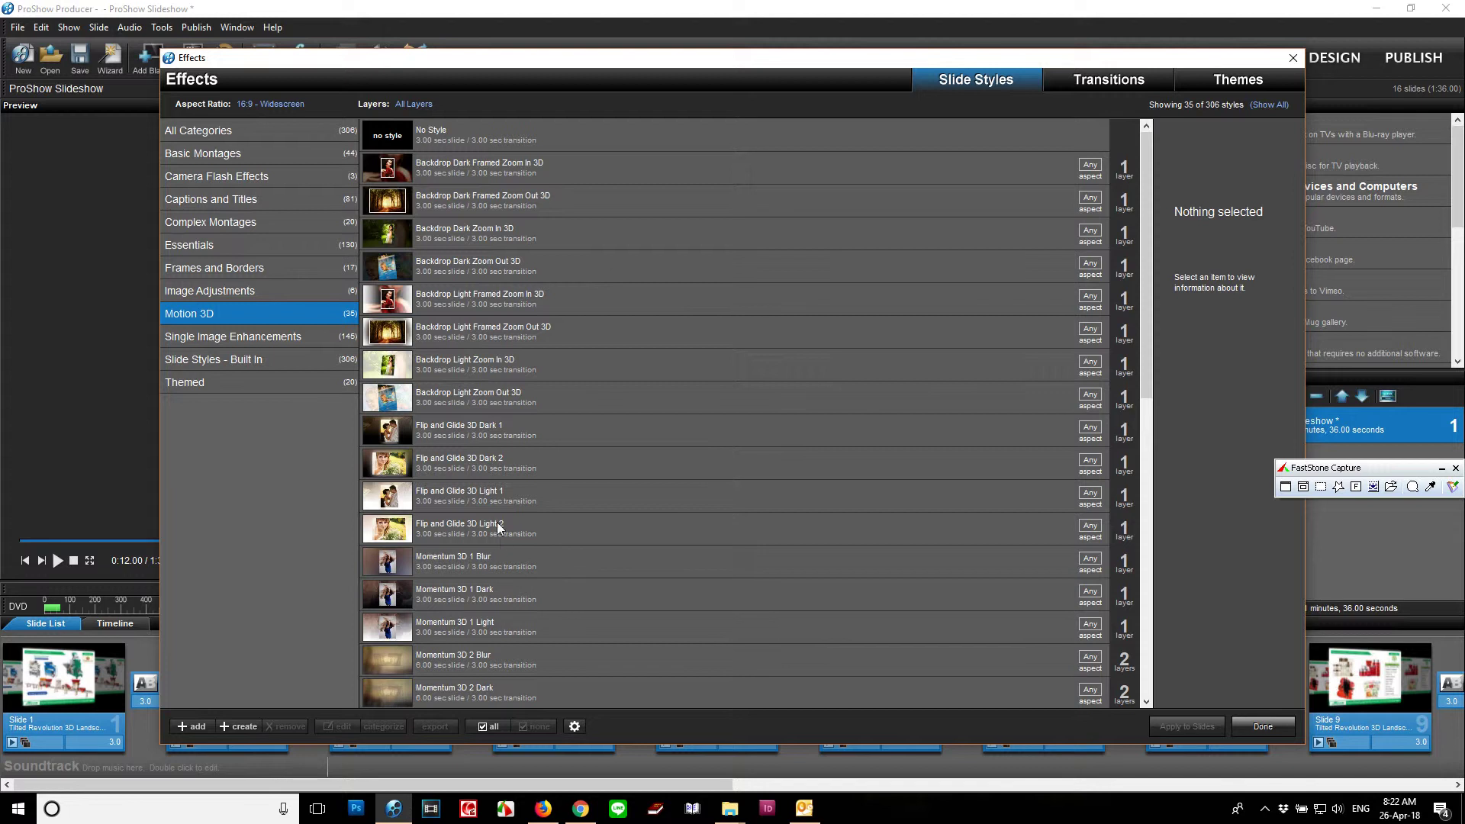
- Apply the Flip and Glide 3D Dark 2 style from Motion 3D to all selected slides
click(502, 464)
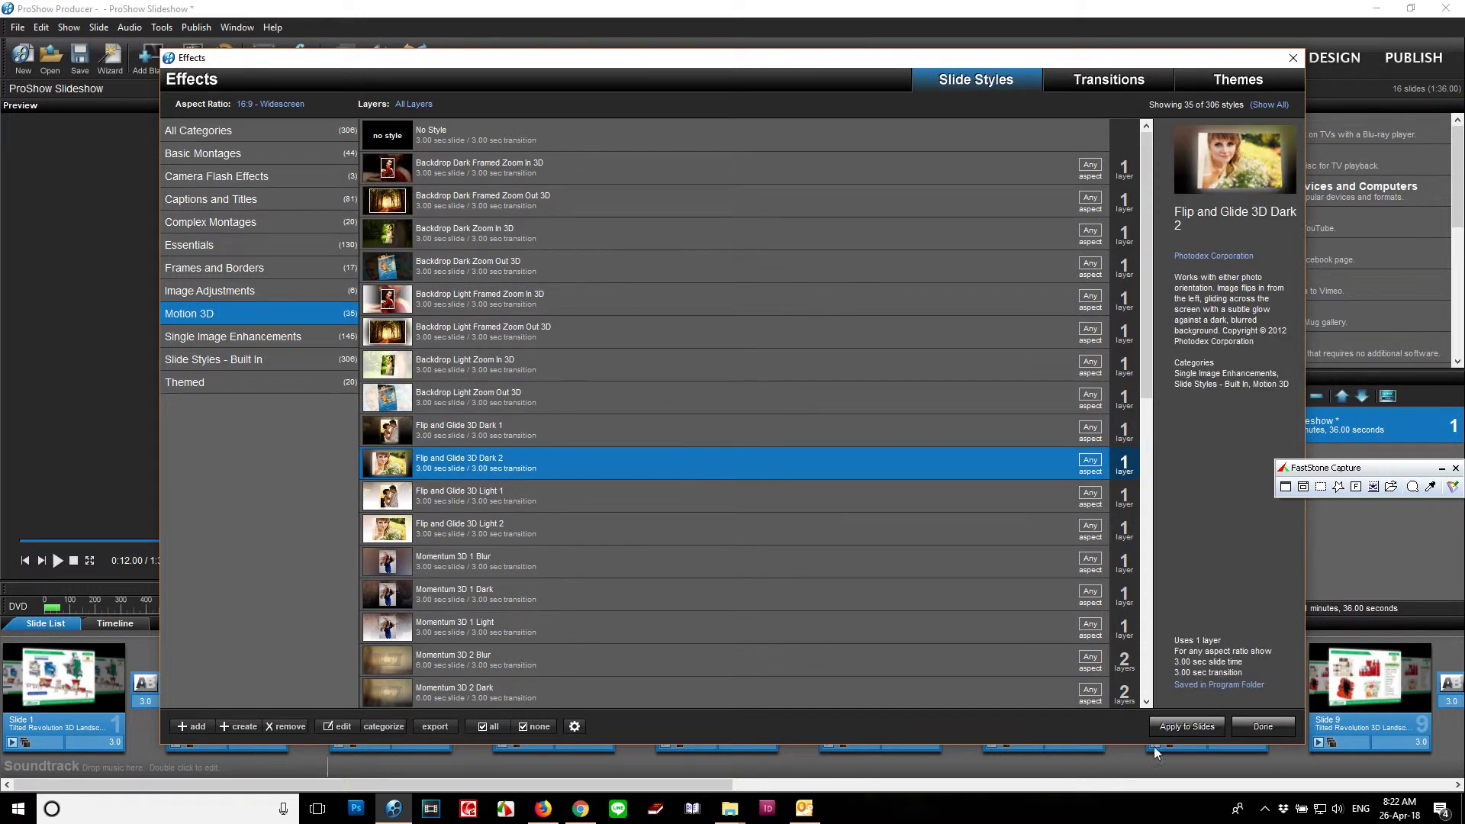
click(1182, 728)
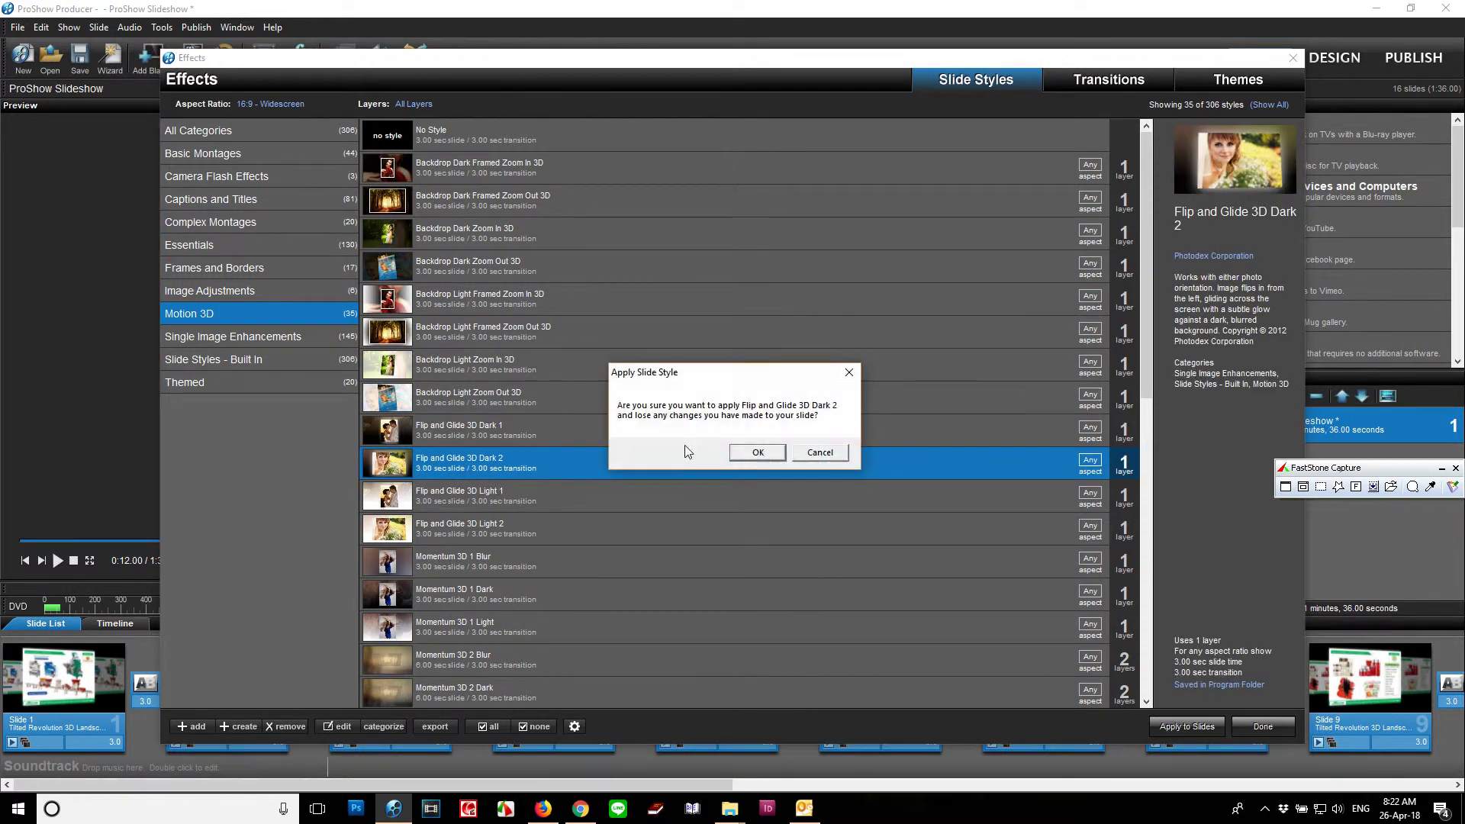
click(757, 454)
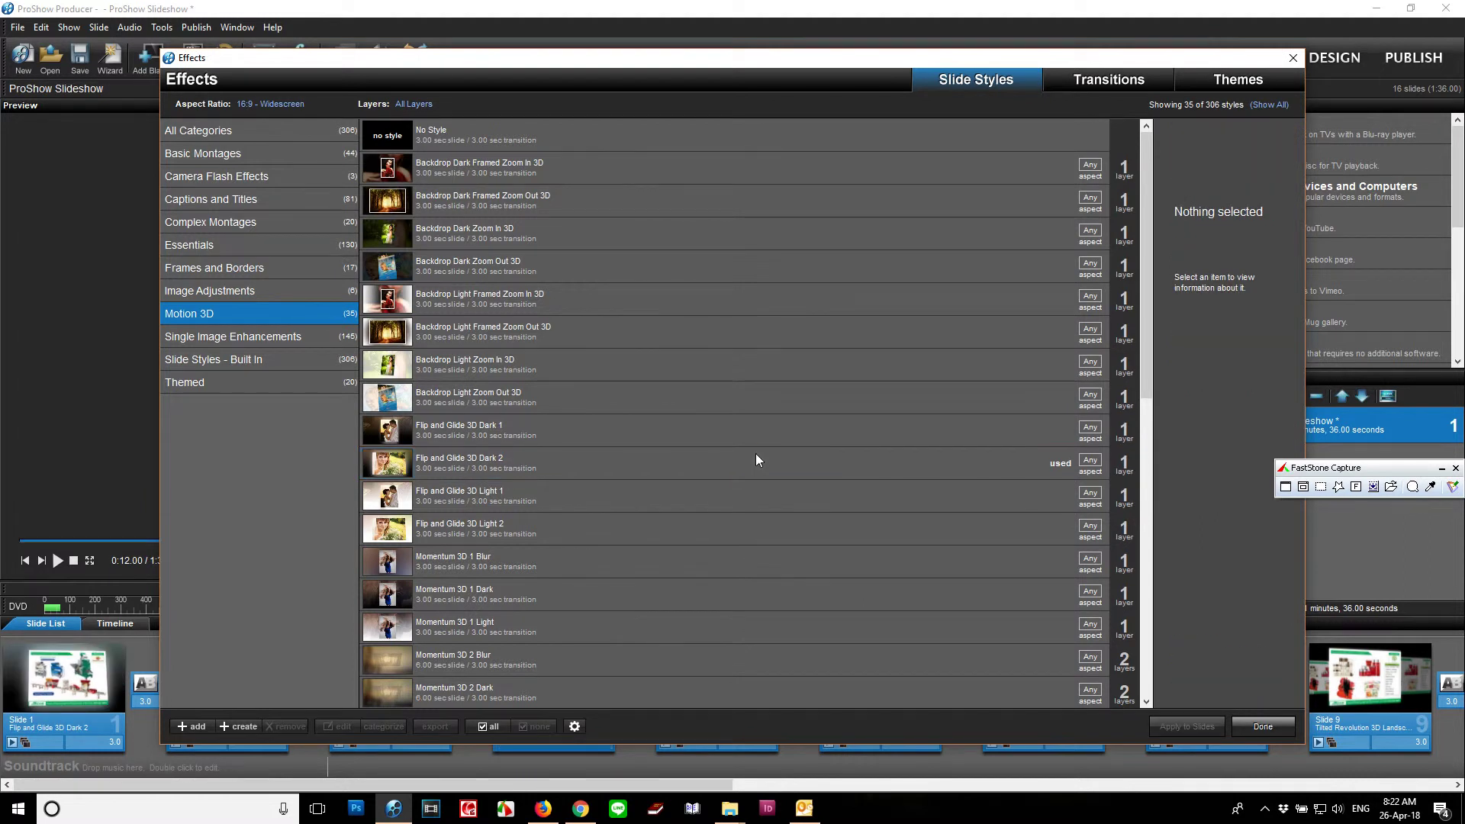
- Apply the Simple Tilt and Zoom 3D Dark 2 style from Motion 3D to all selected slides
scroll(676, 497, down, 4)
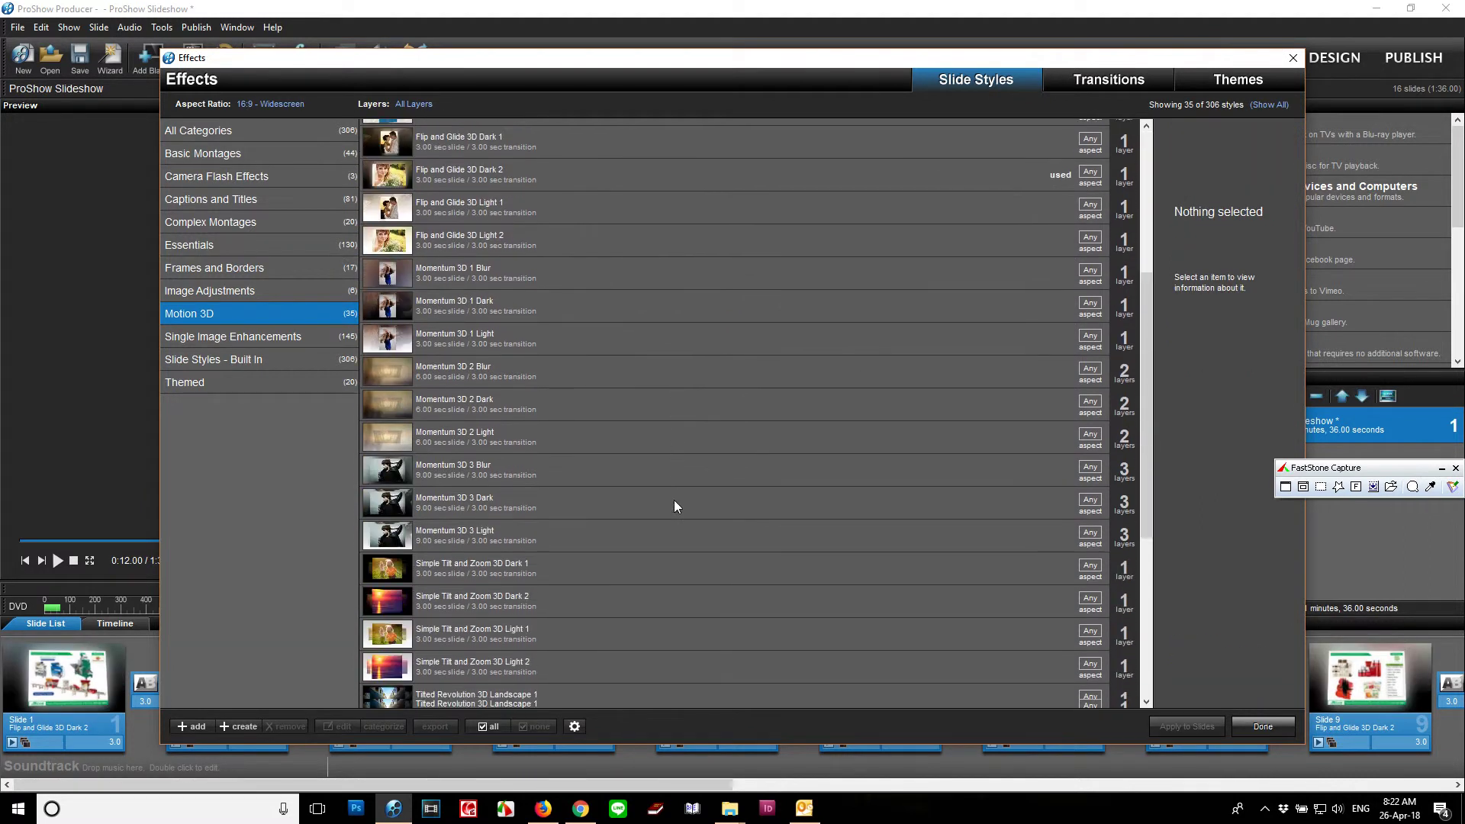
scroll(671, 499, down, 2)
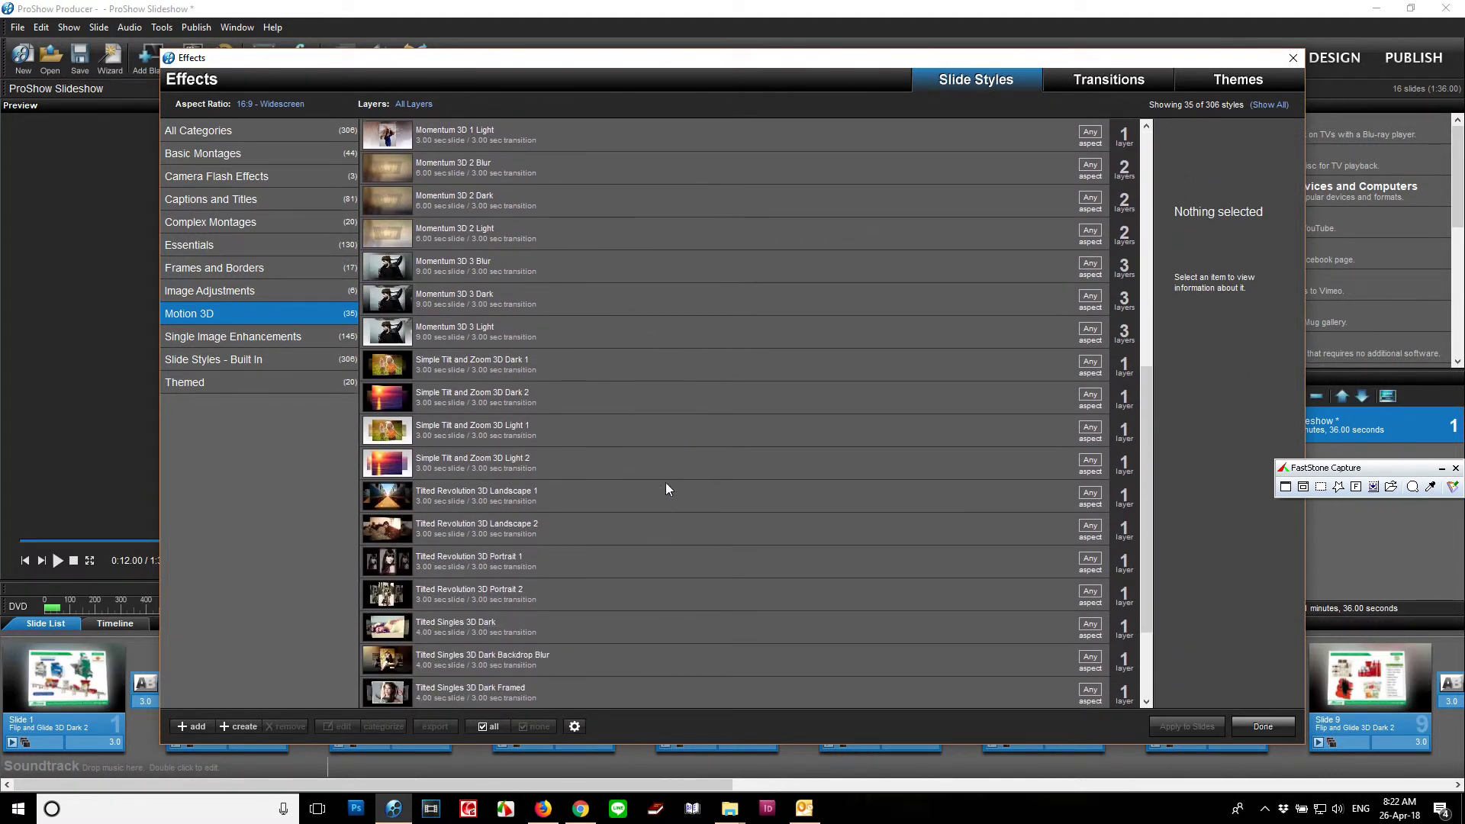
click(598, 409)
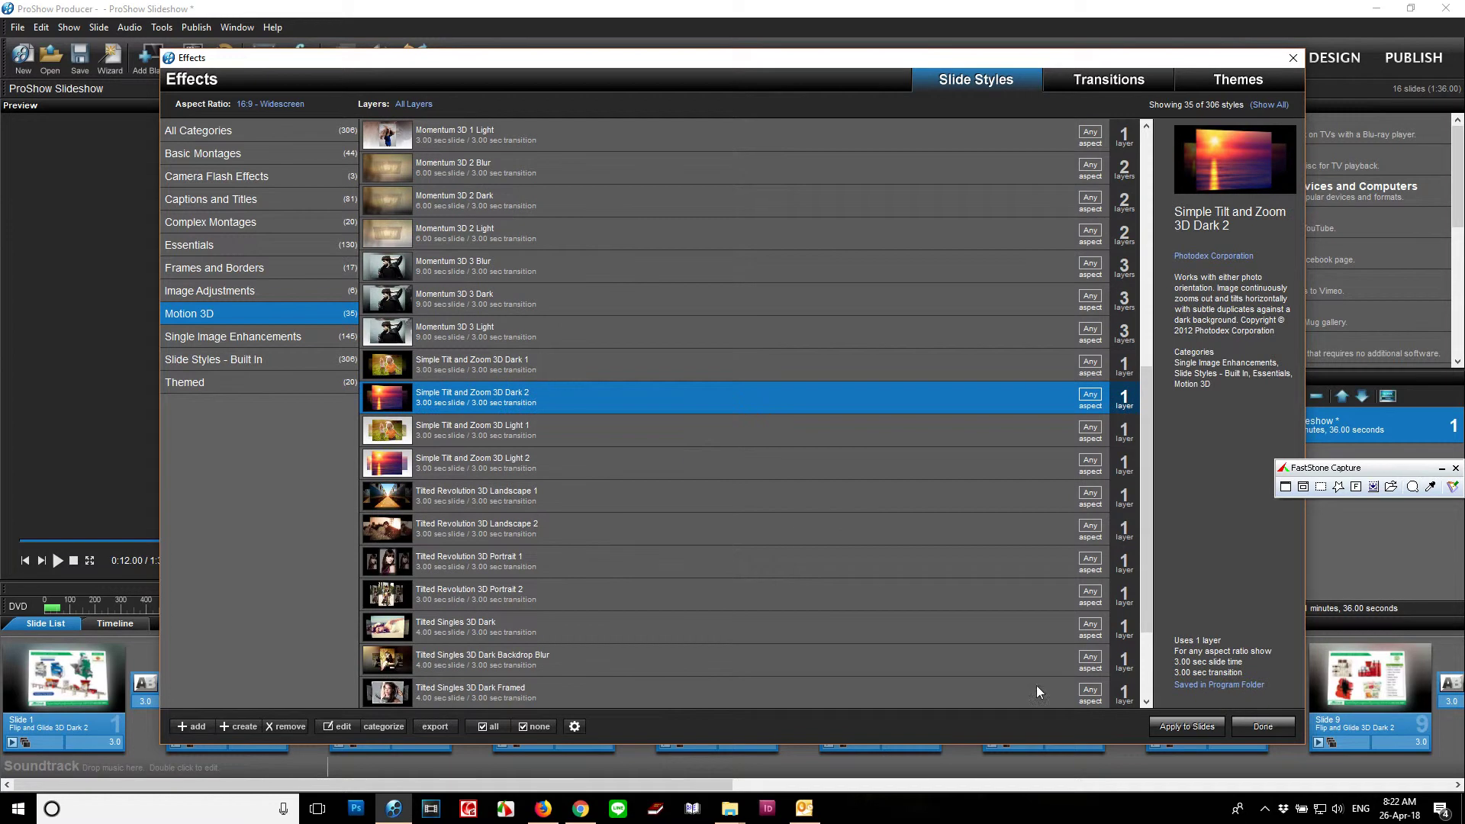
click(1155, 730)
click(831, 452)
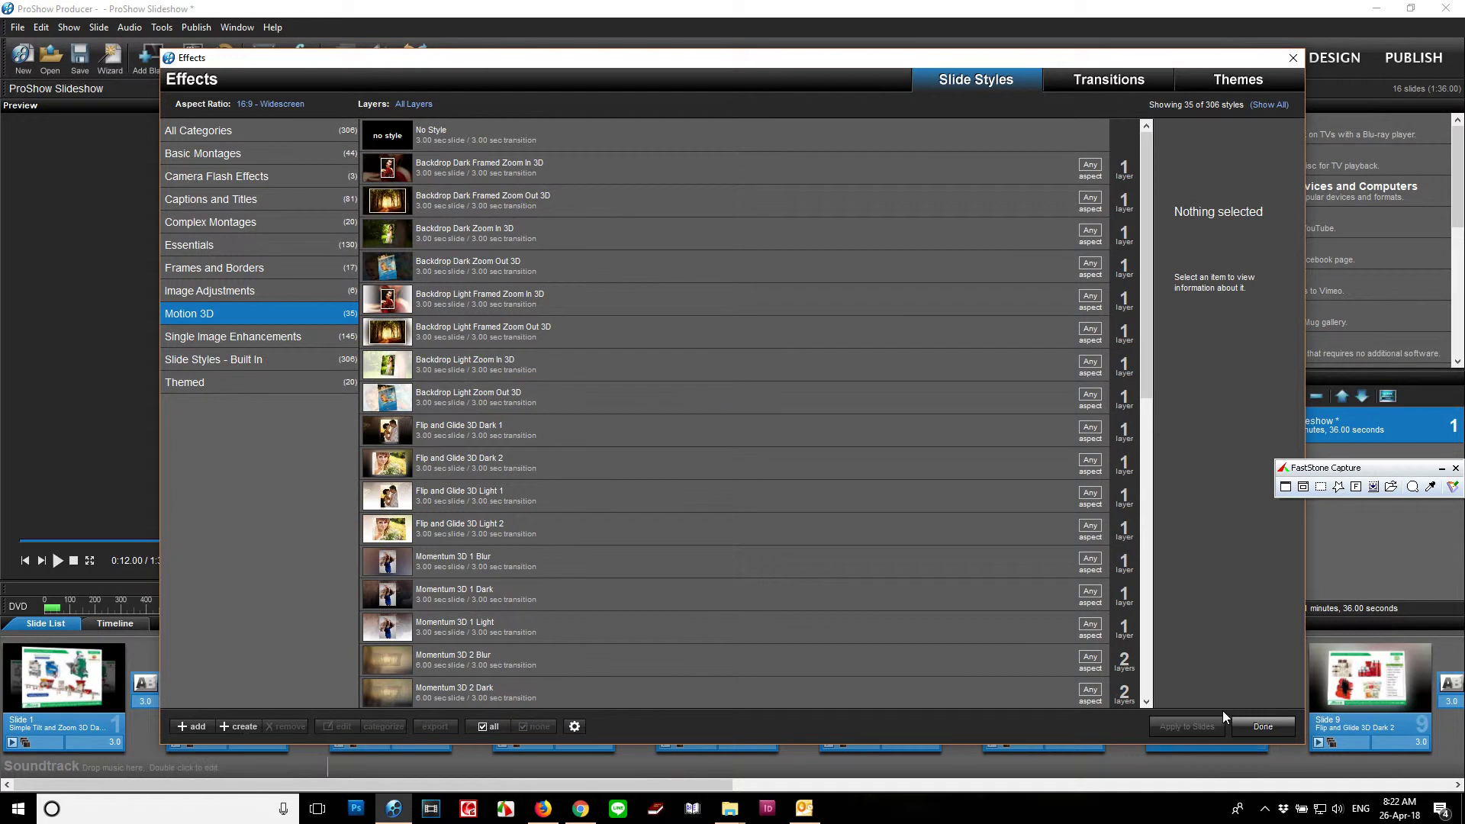
- Reset all selected slides to No Style and close the effects library
drag(1148, 359, 1123, 220)
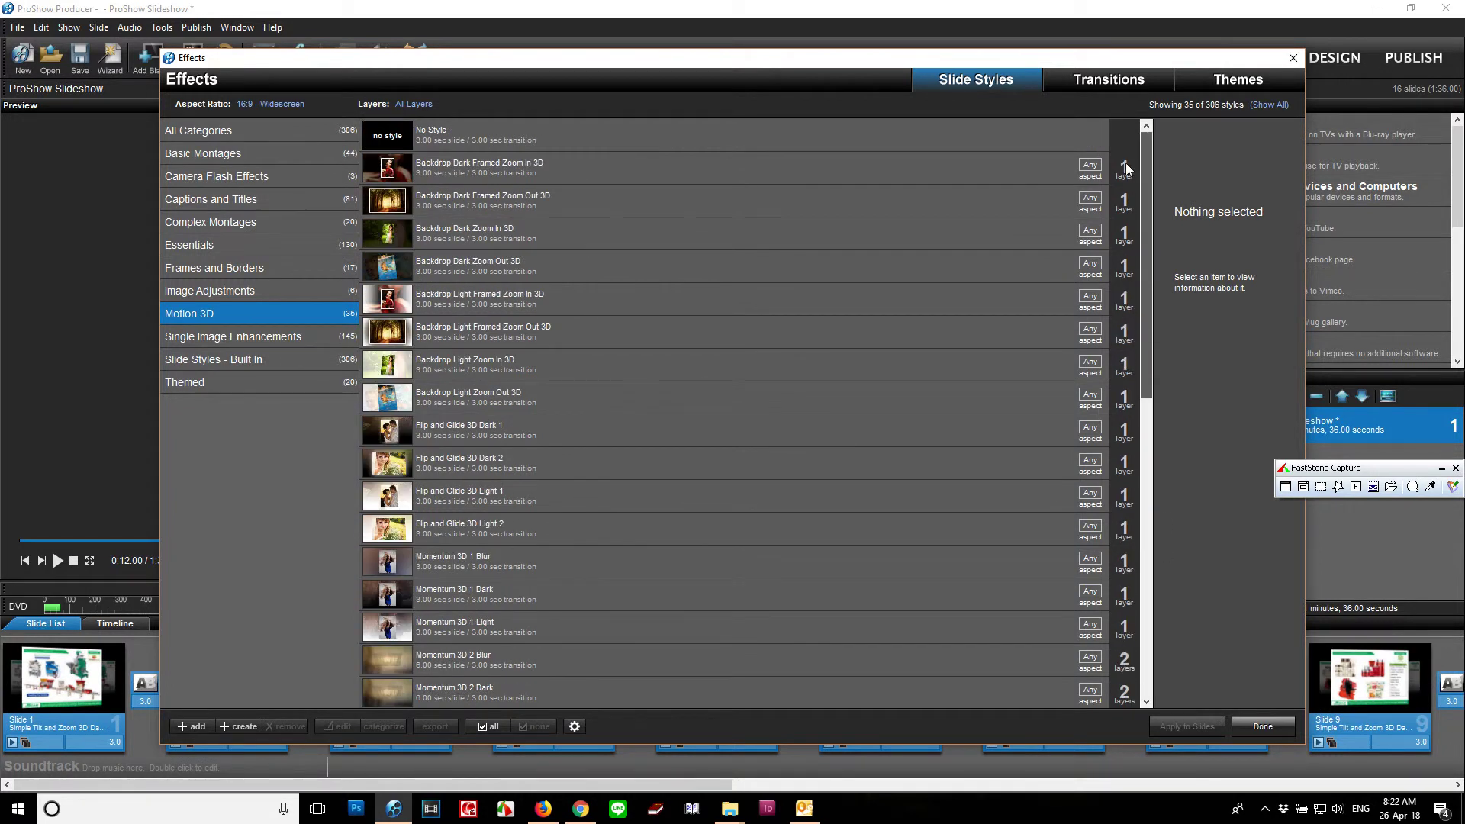
click(674, 141)
click(1193, 729)
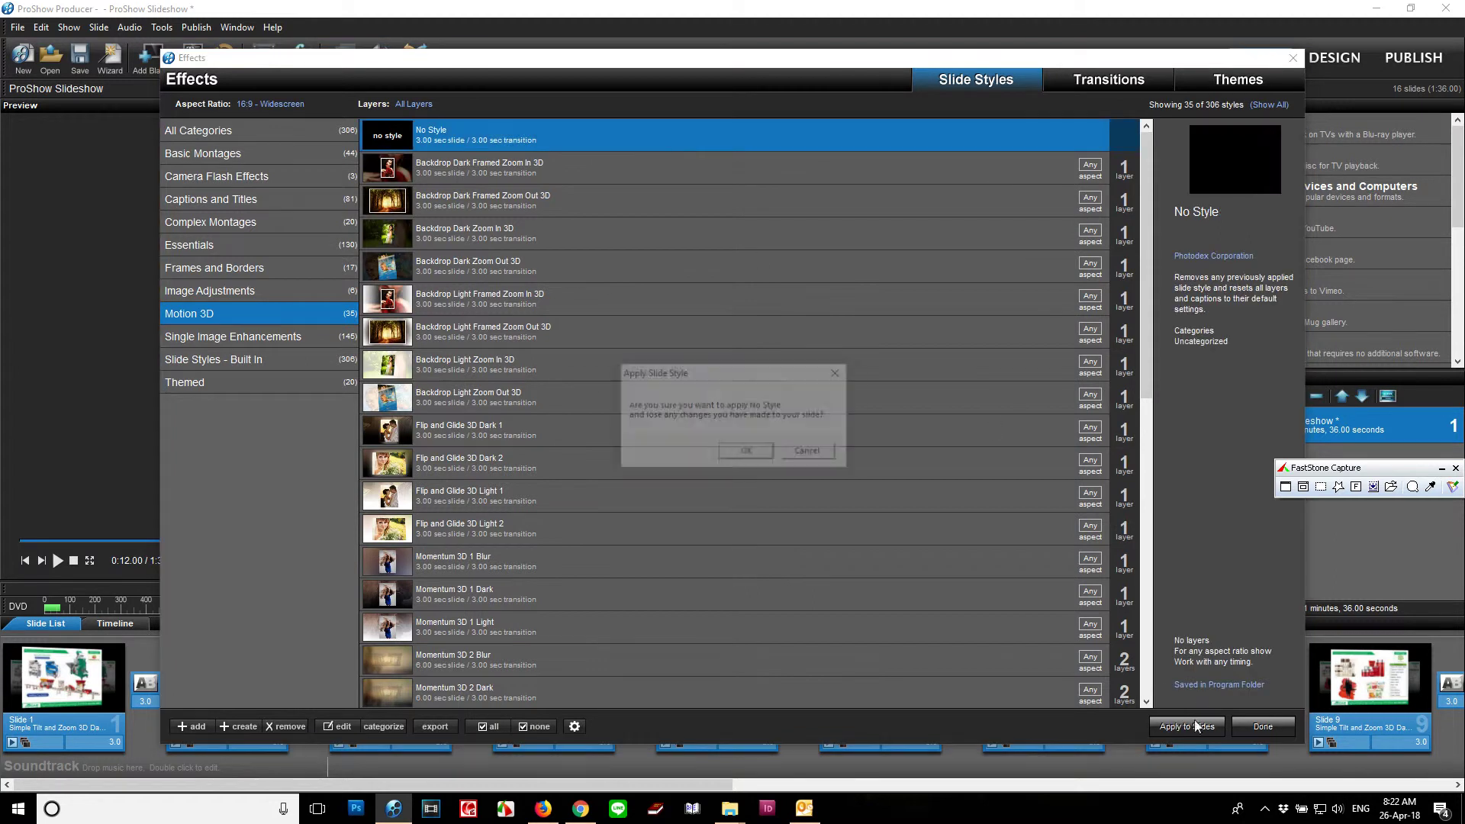
click(743, 455)
click(1265, 725)
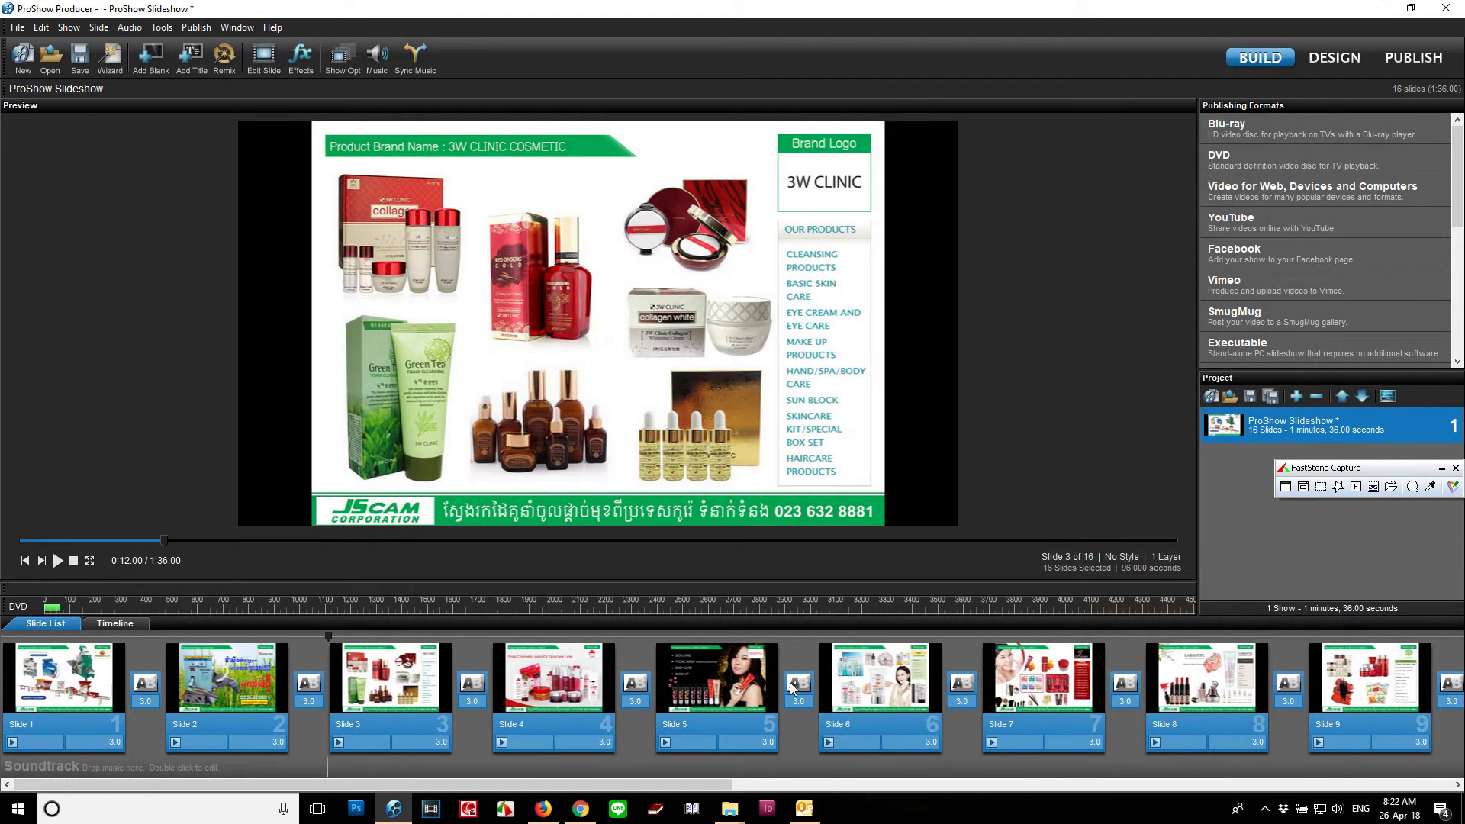
- Compare the Night Out, Celebration and Wedding Classic themed transitions, apply Wedding Classic between all slides, and play part of the show
click(792, 686)
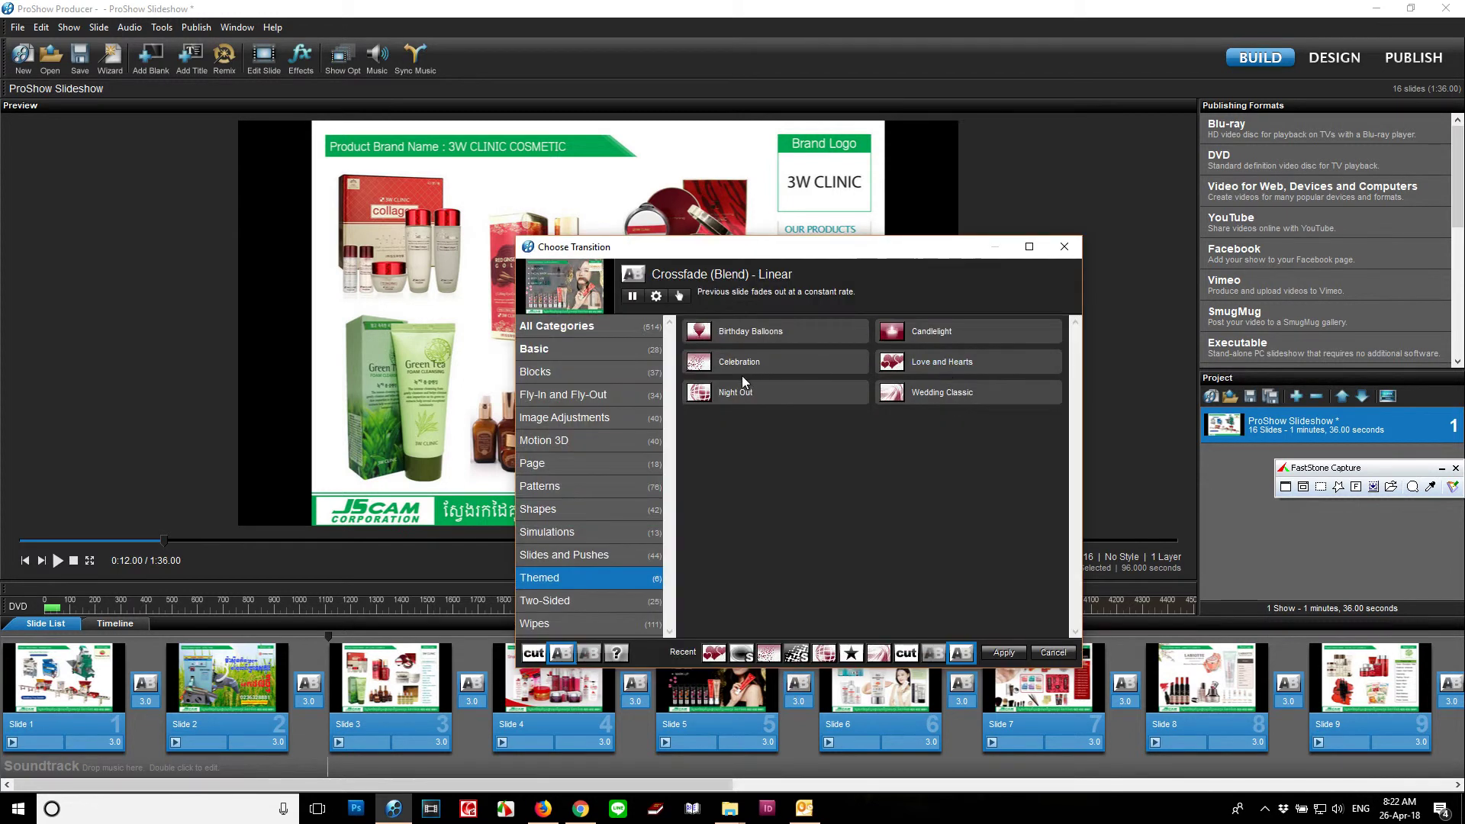
click(726, 395)
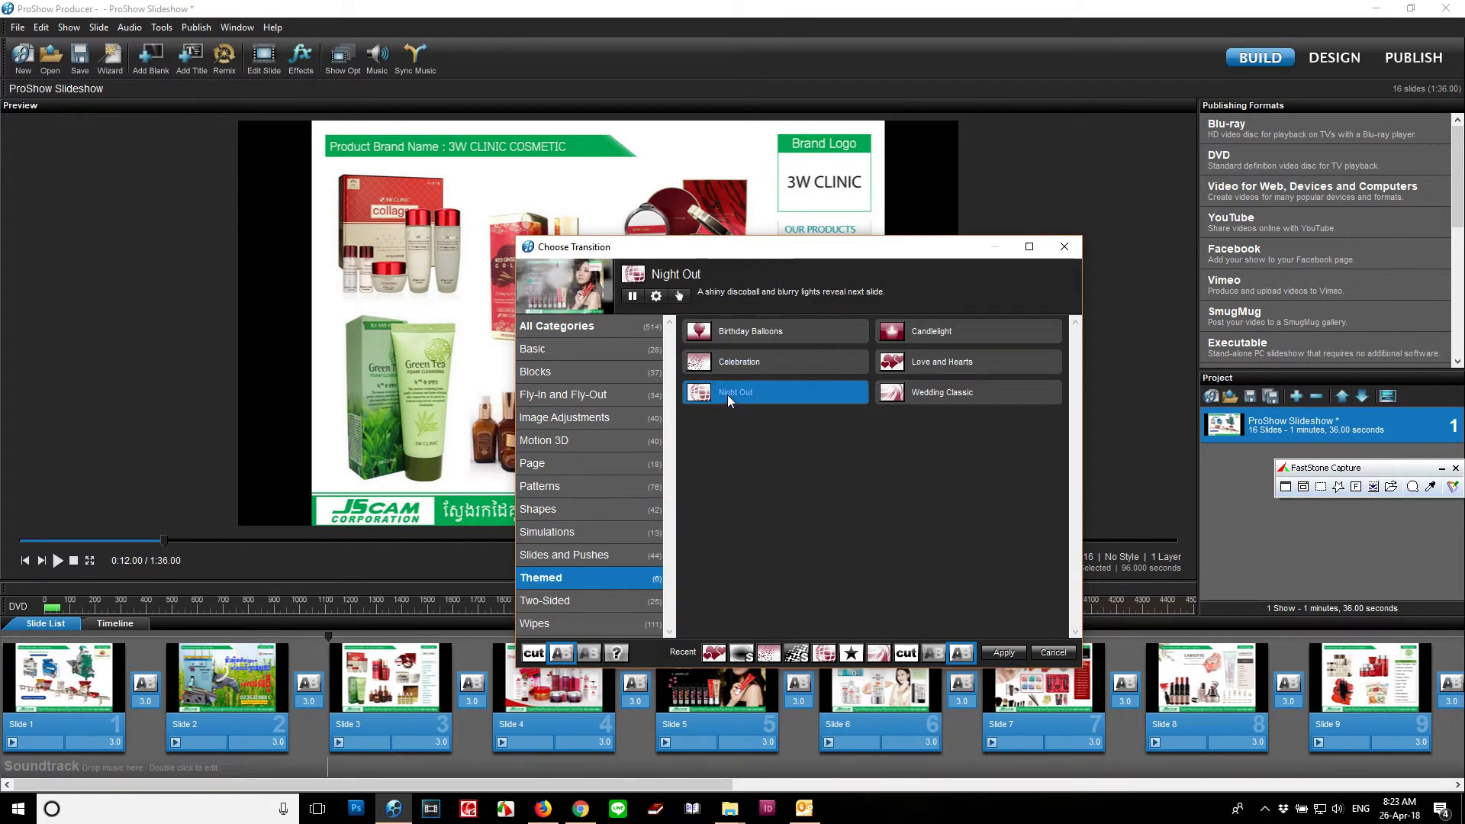
click(743, 361)
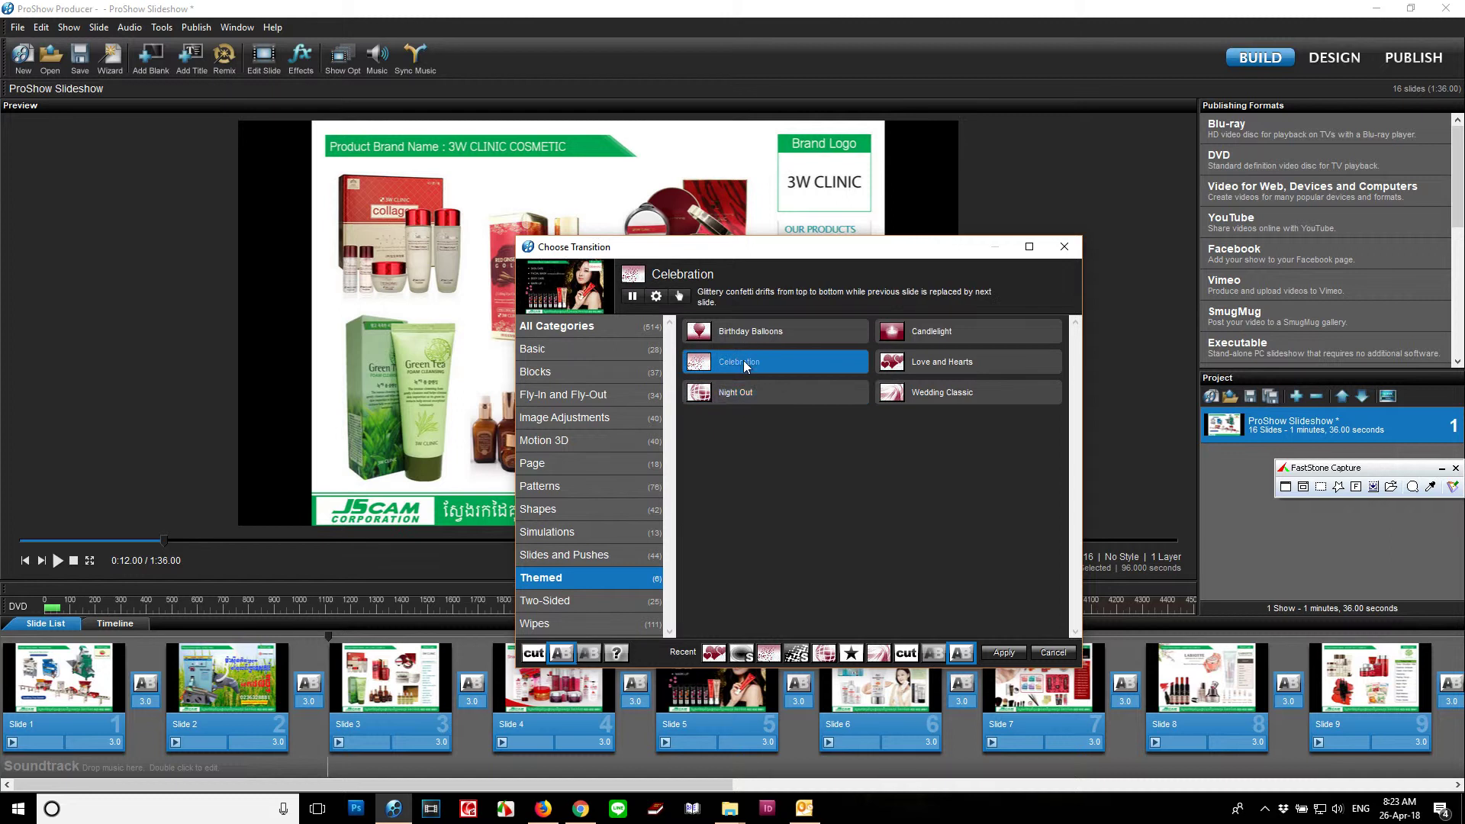
click(738, 395)
click(903, 395)
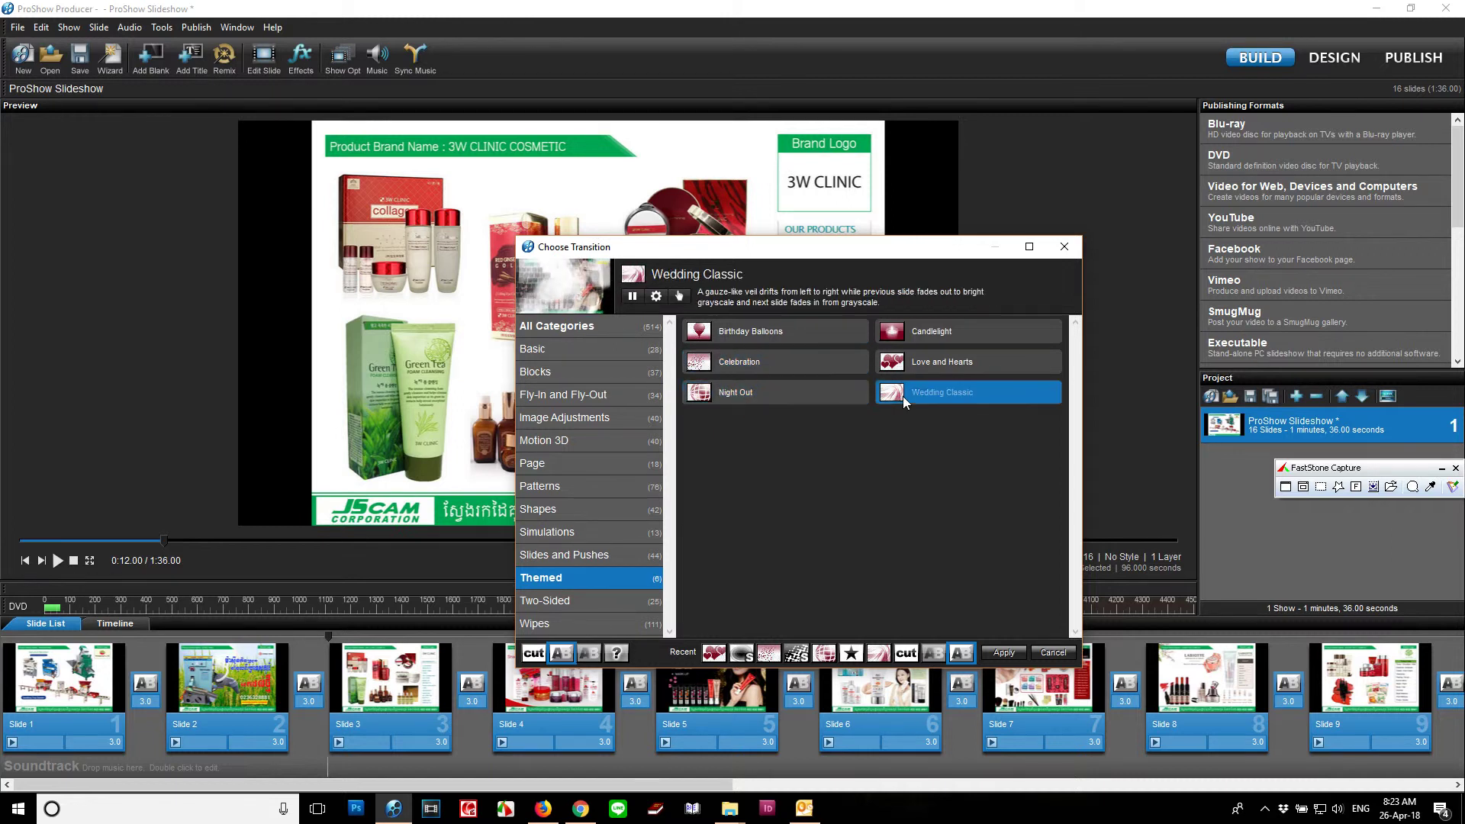
click(781, 392)
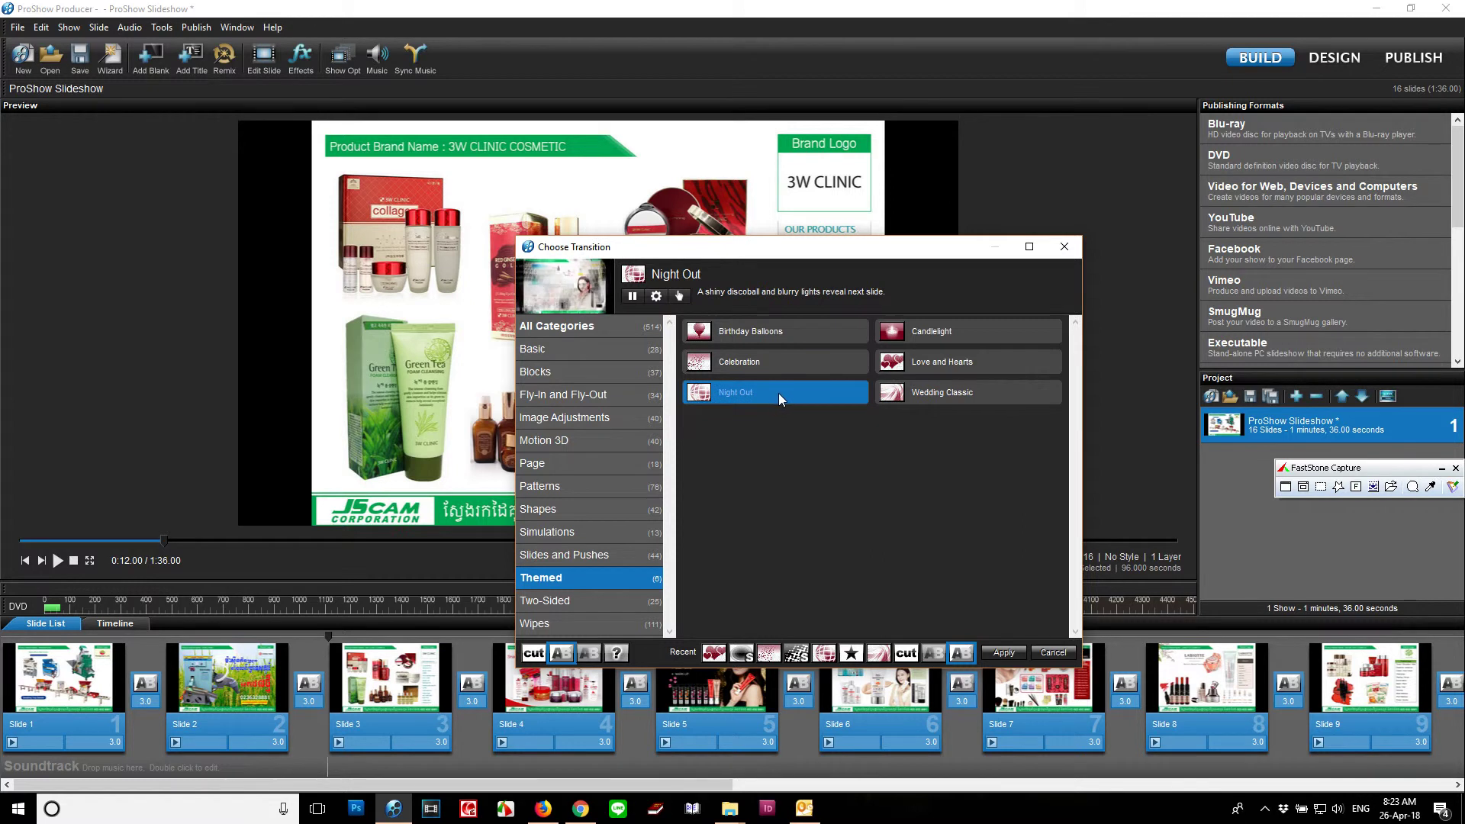
click(937, 393)
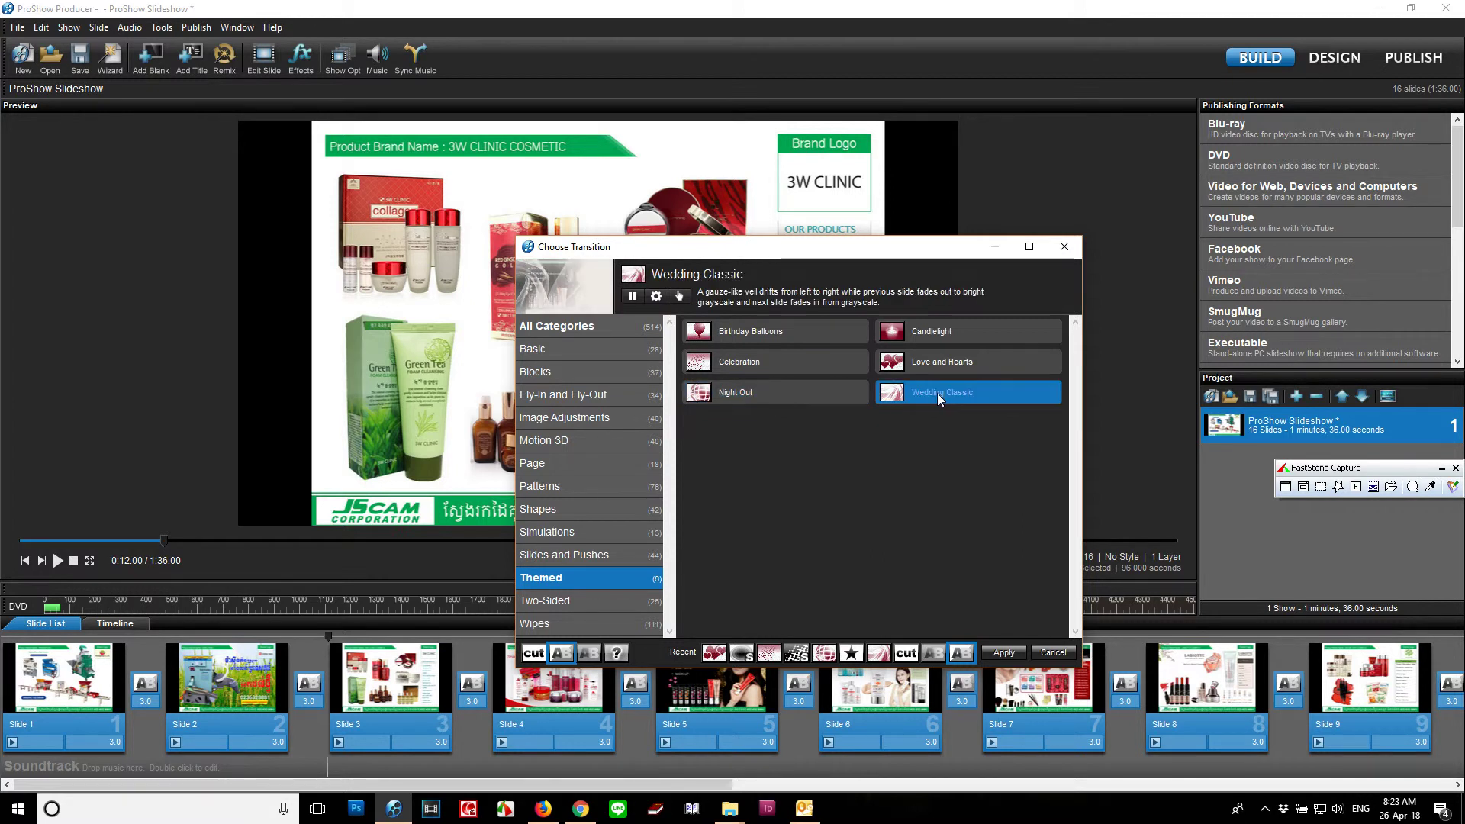
click(1003, 653)
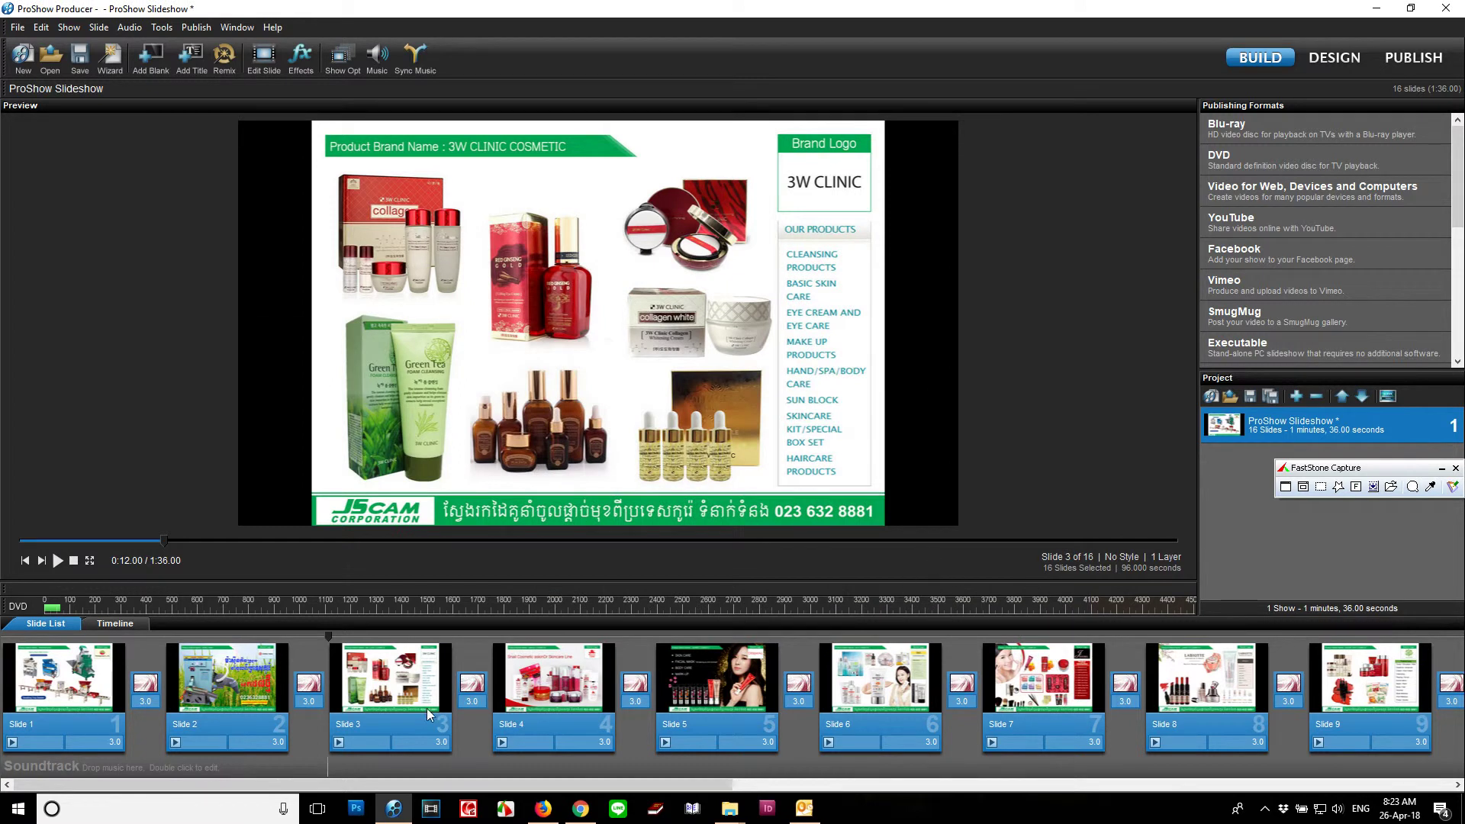
click(58, 561)
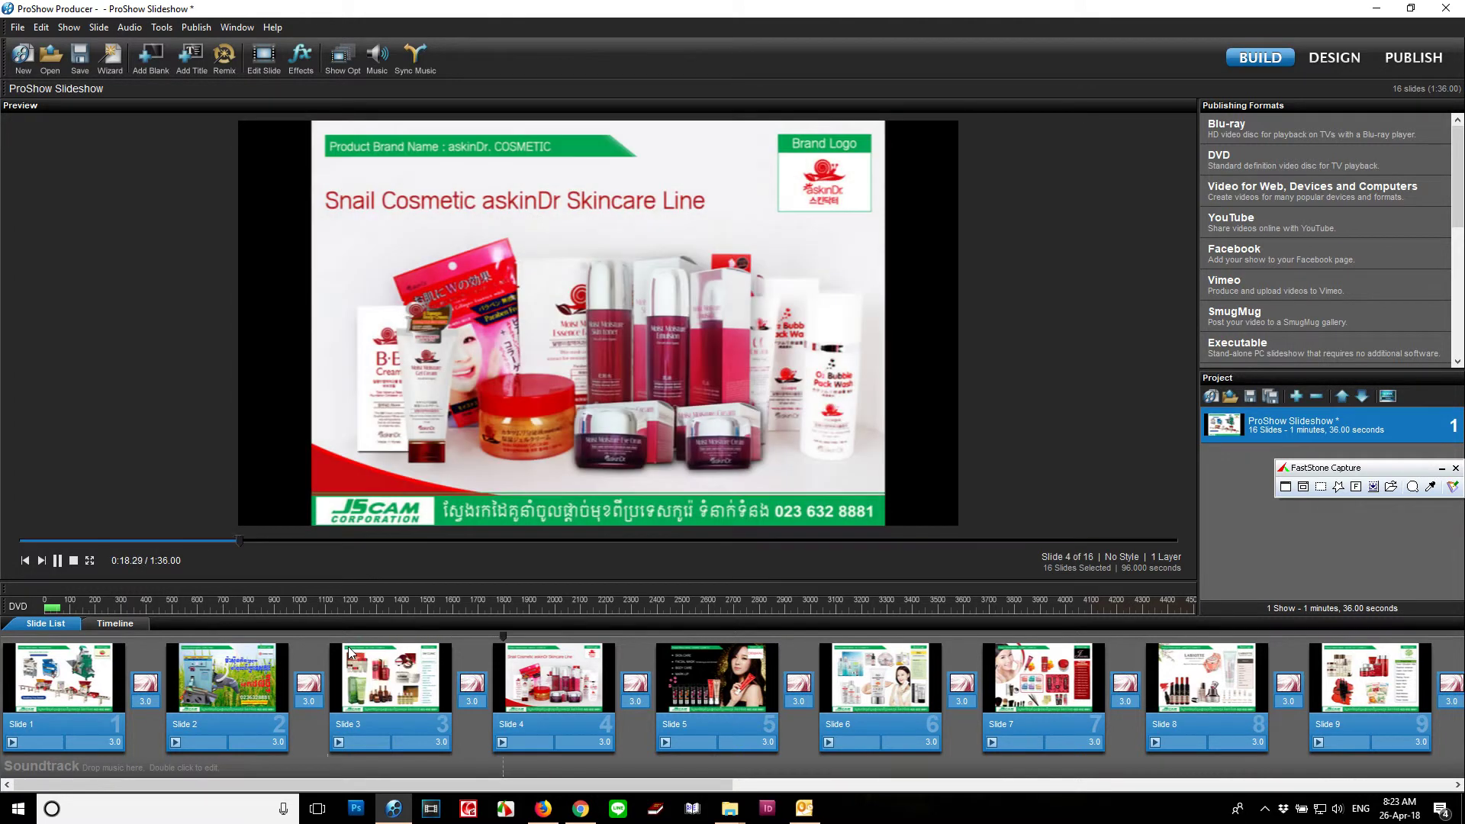
key(space)
- Try a few Blocks transitions, apply the recently used Celebration transition between all slides, and play the show
click(636, 687)
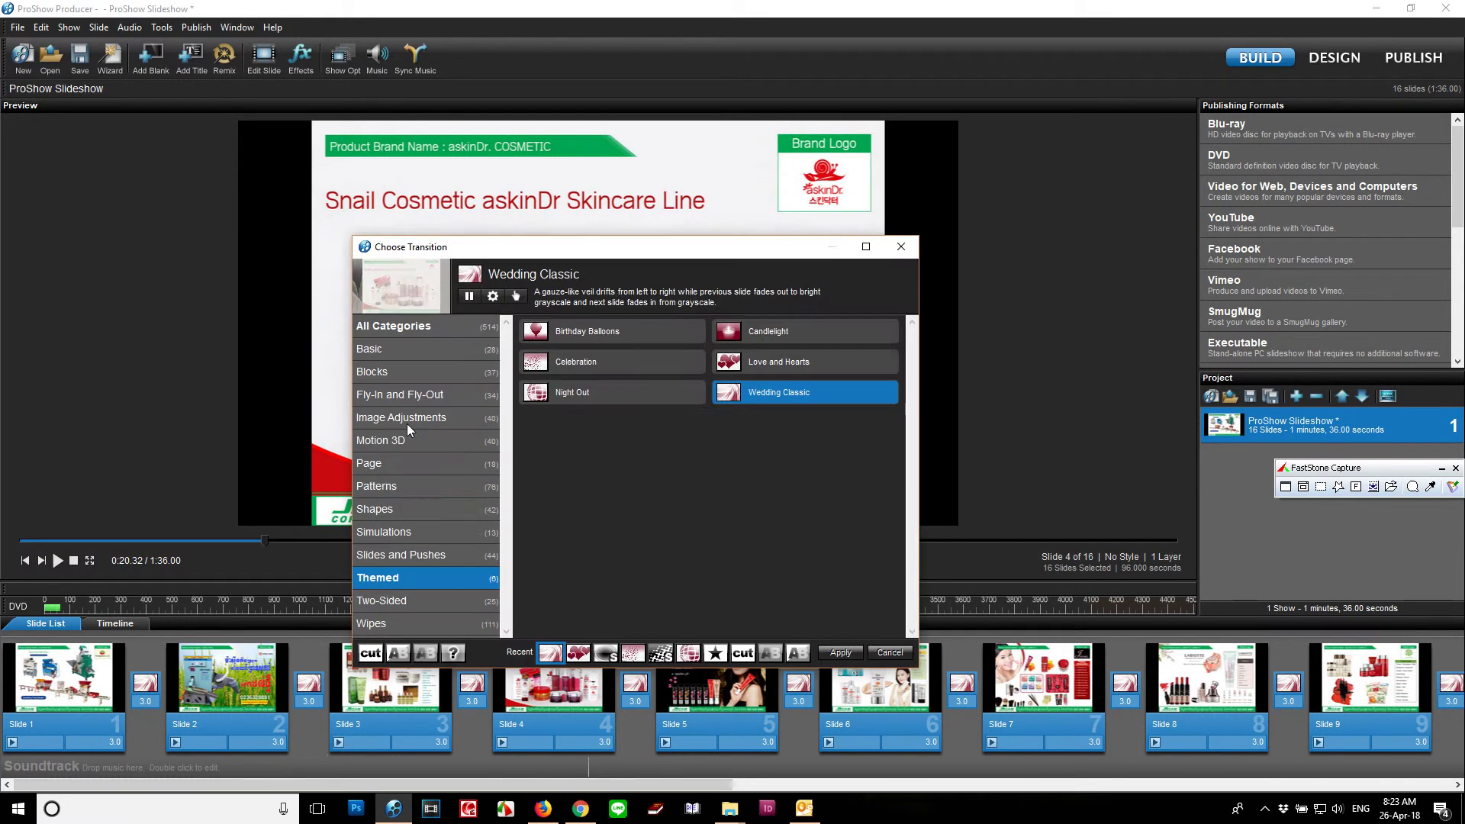
click(392, 348)
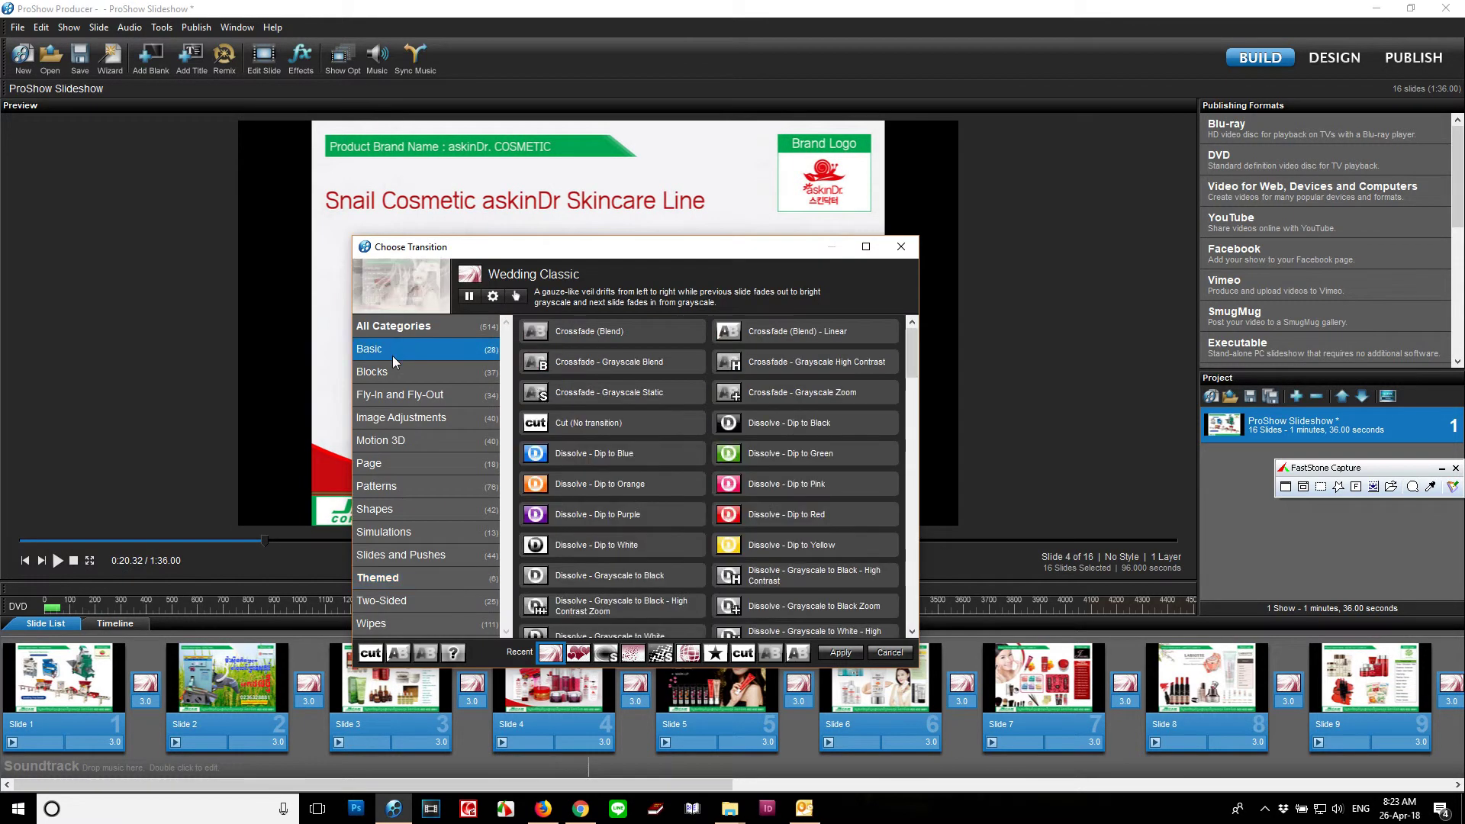
click(403, 372)
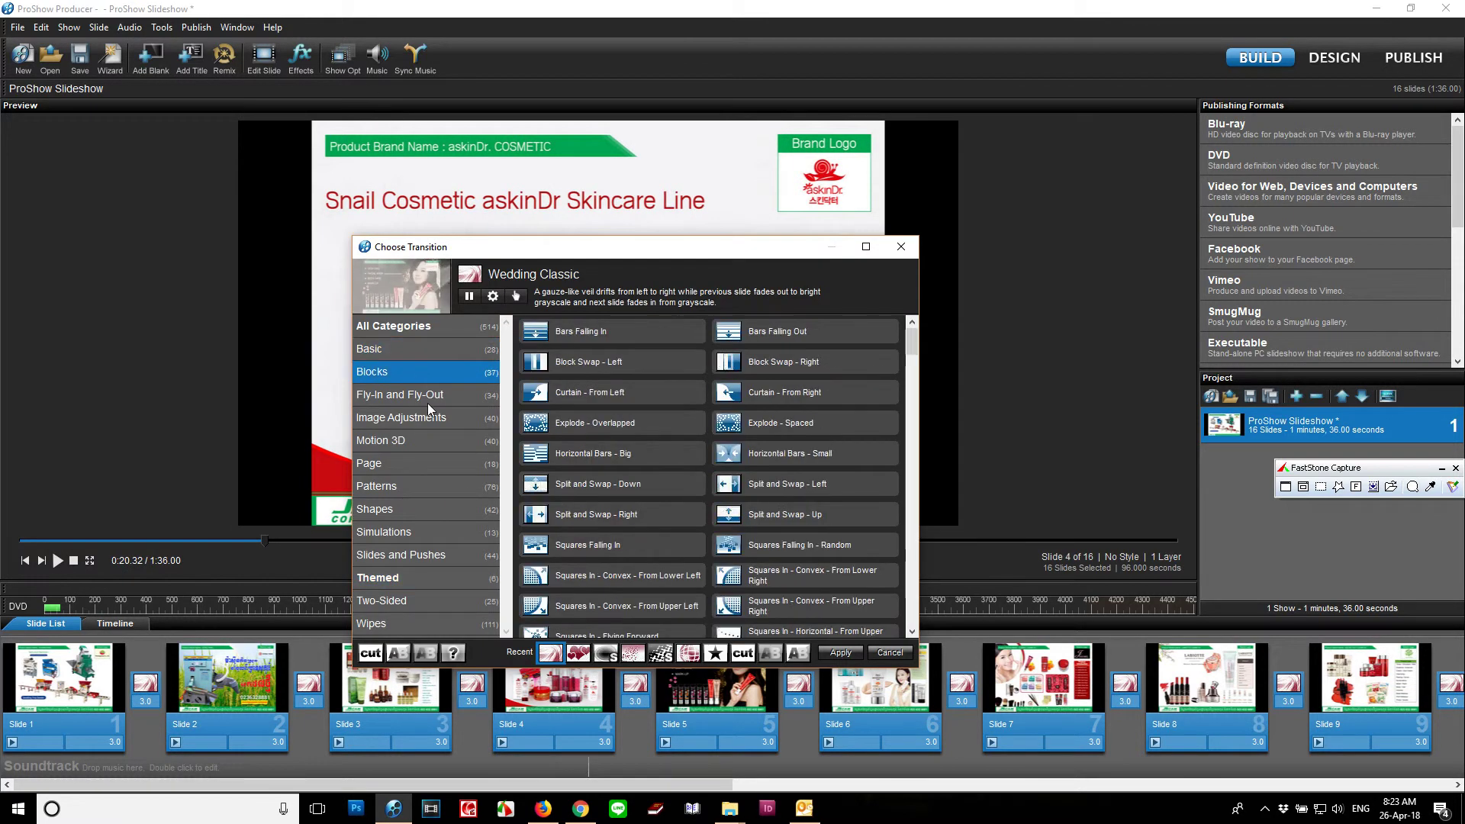
click(773, 424)
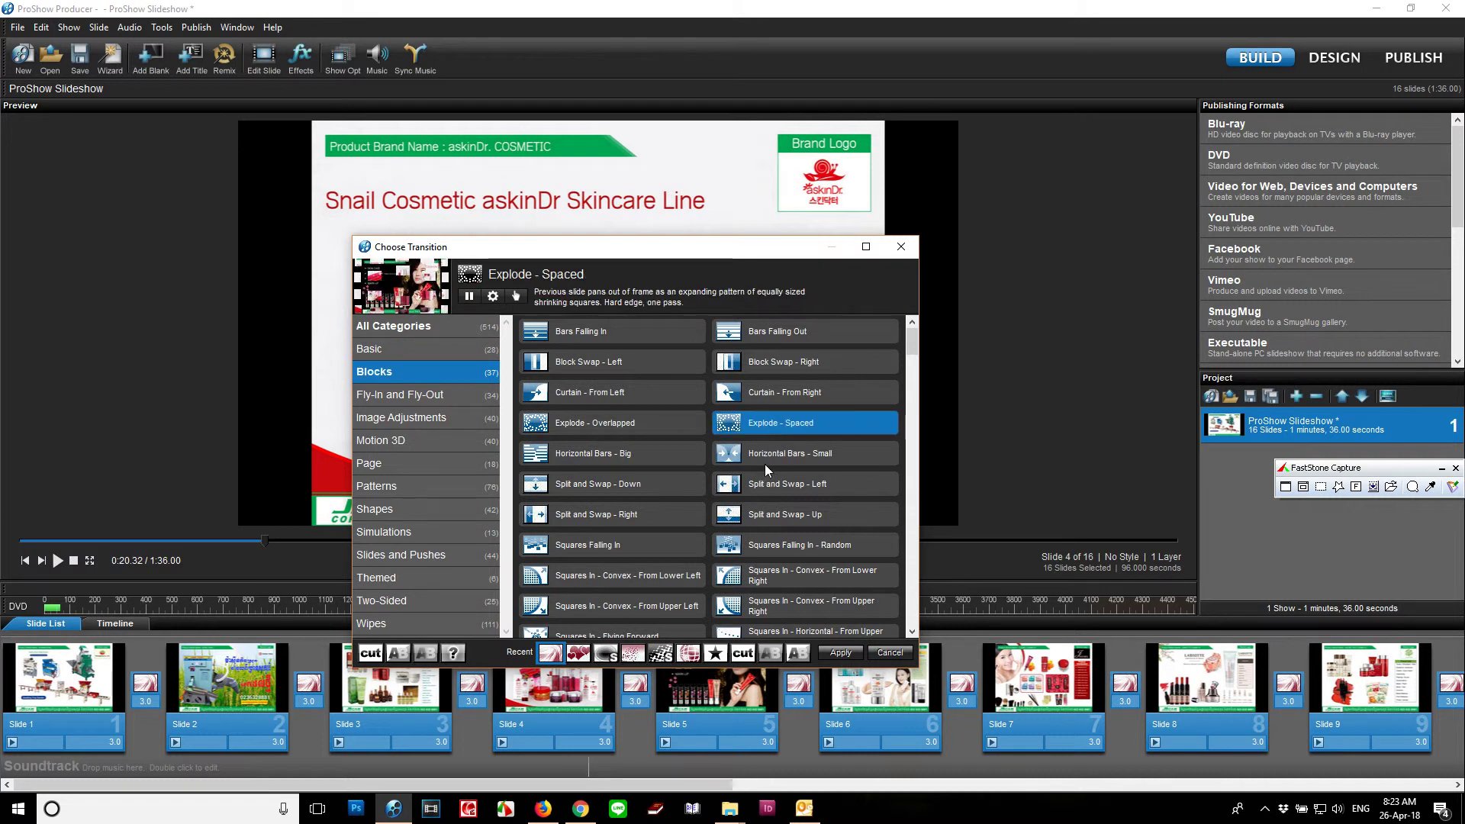
click(762, 458)
scroll(664, 534, down, 5)
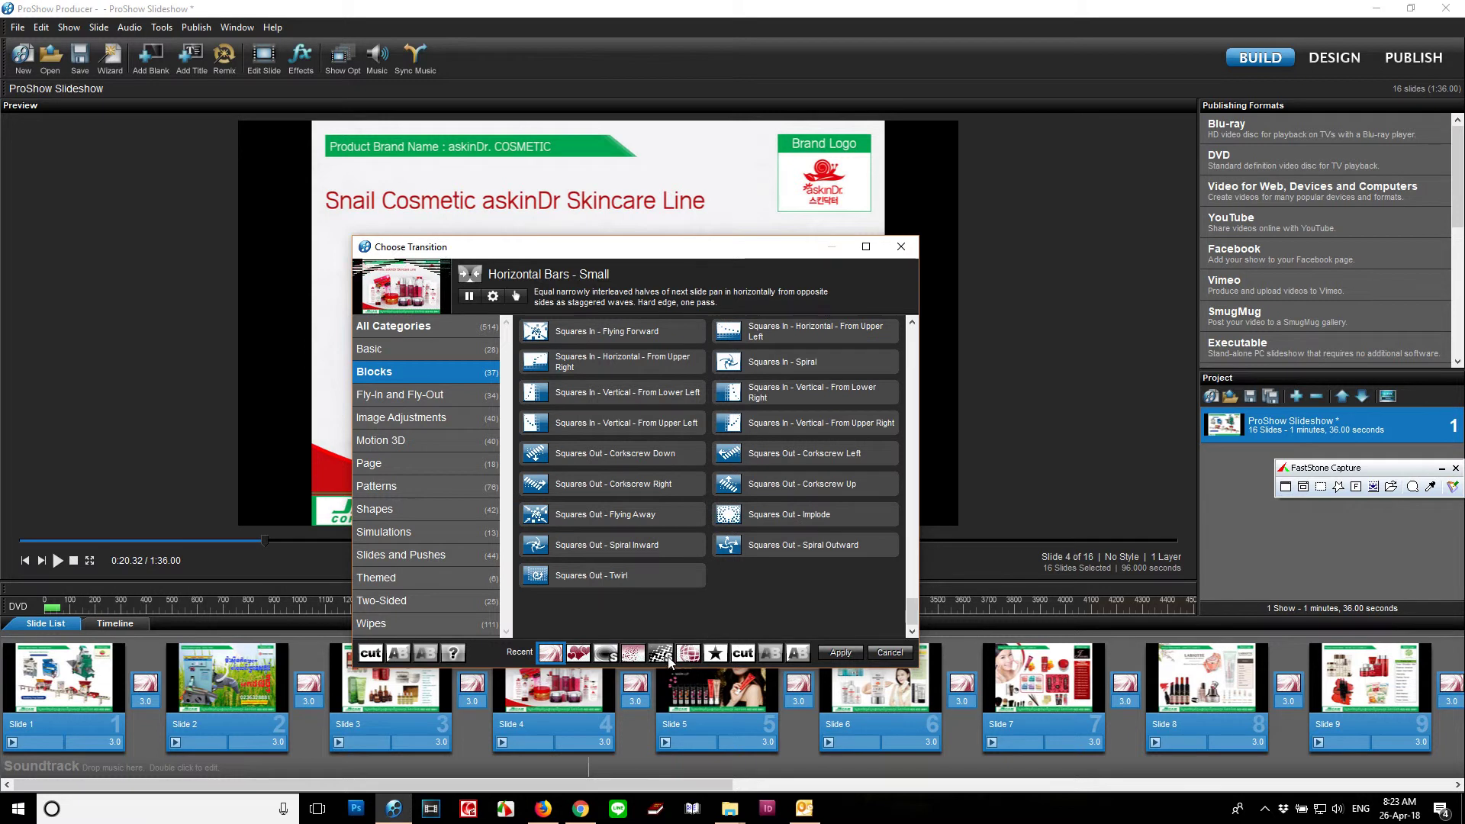
double_click(632, 651)
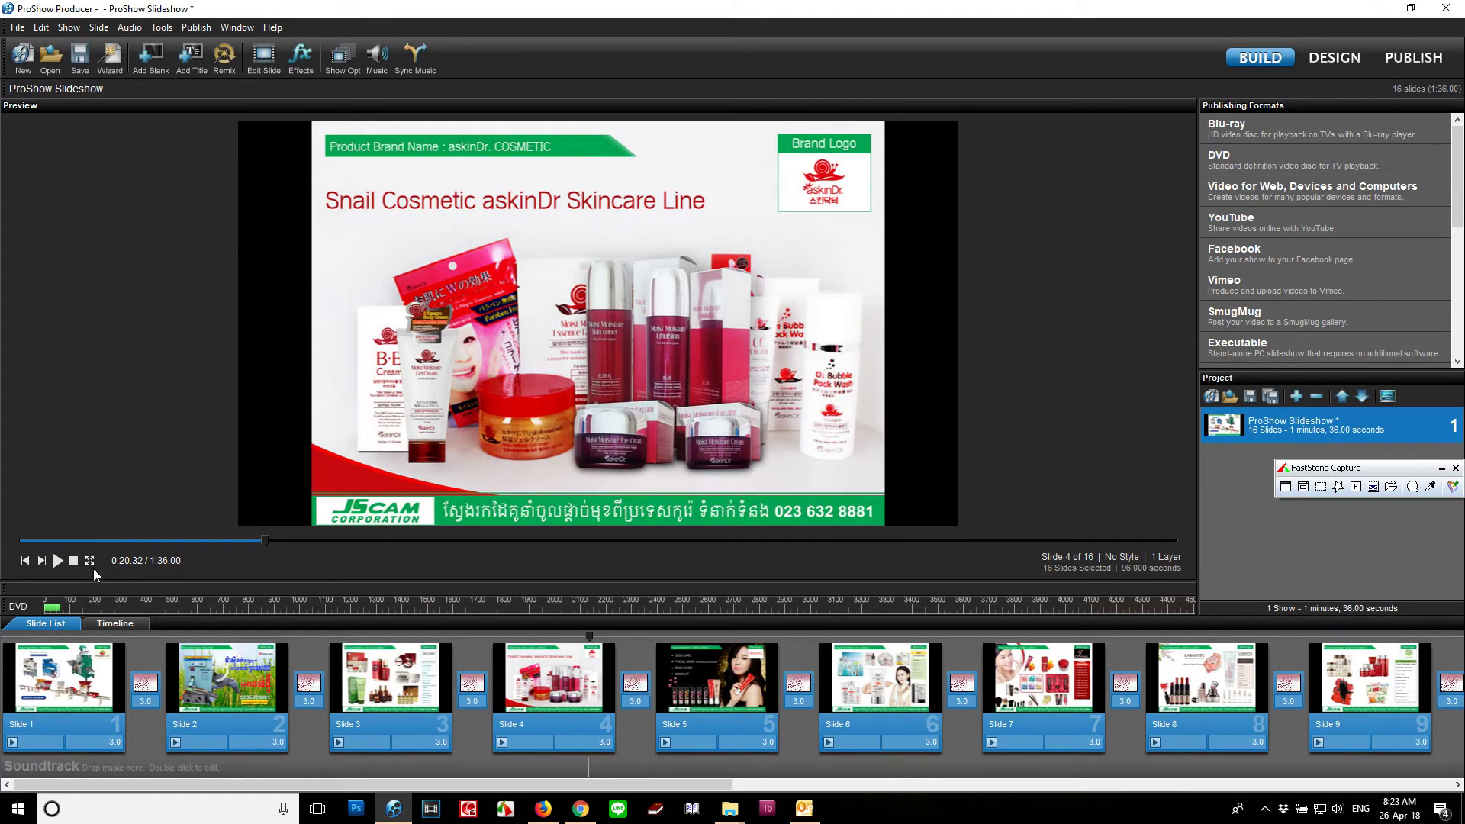
click(51, 560)
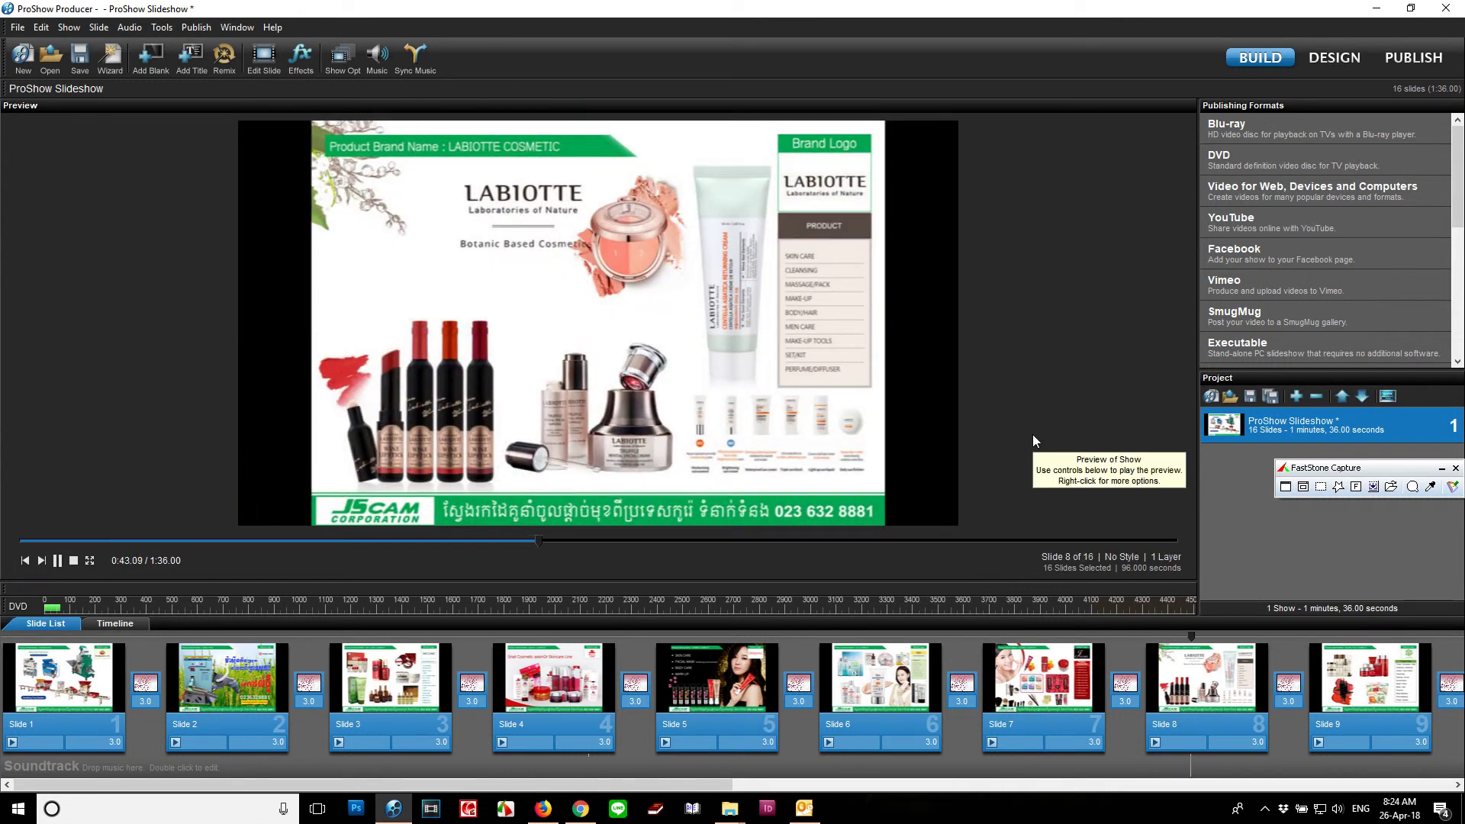
- Start publishing the show in YouTube format and choose to save the video to the computer
key(ctrl+3)
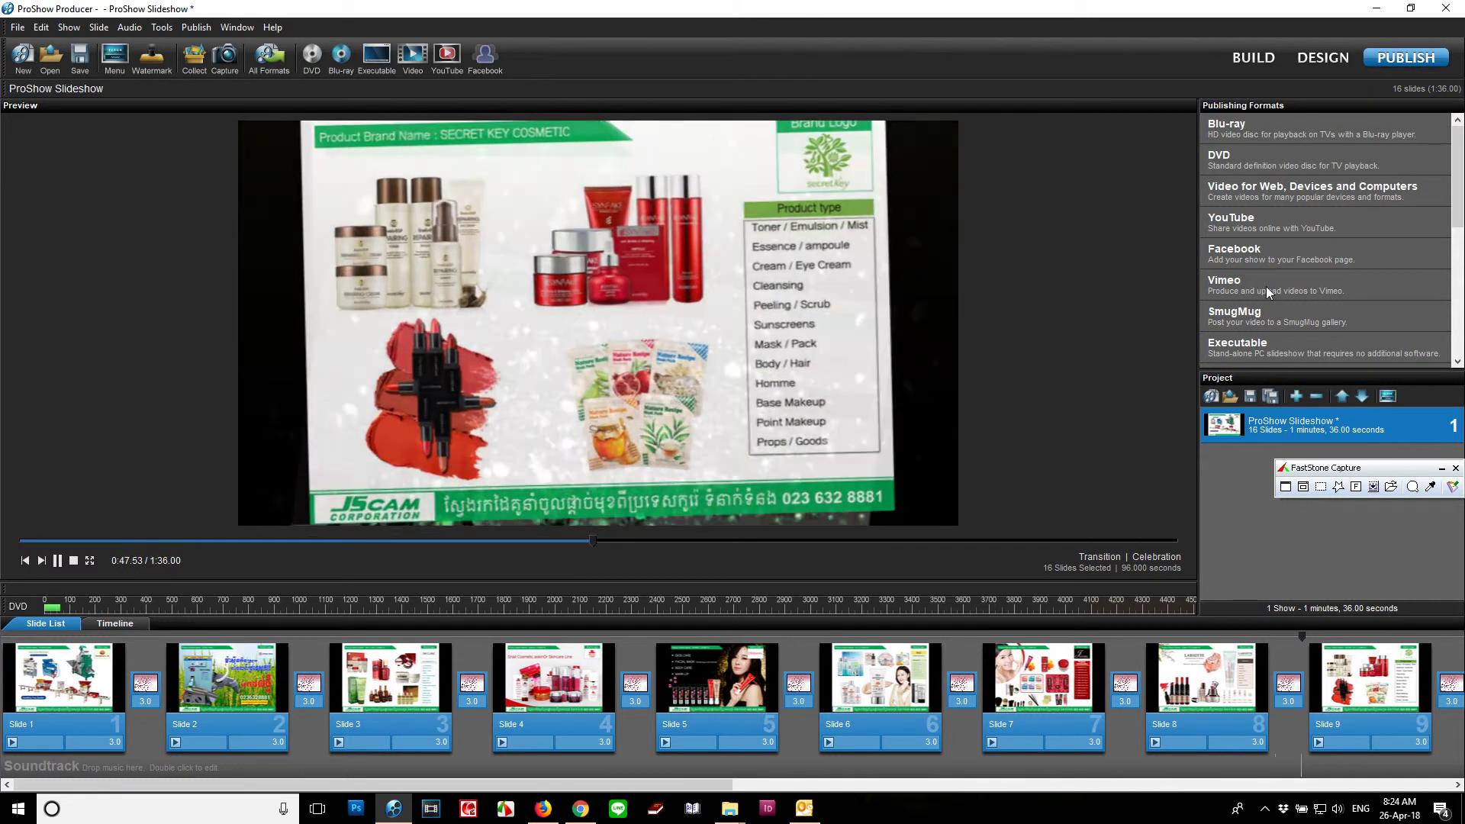
click(1285, 218)
click(1421, 222)
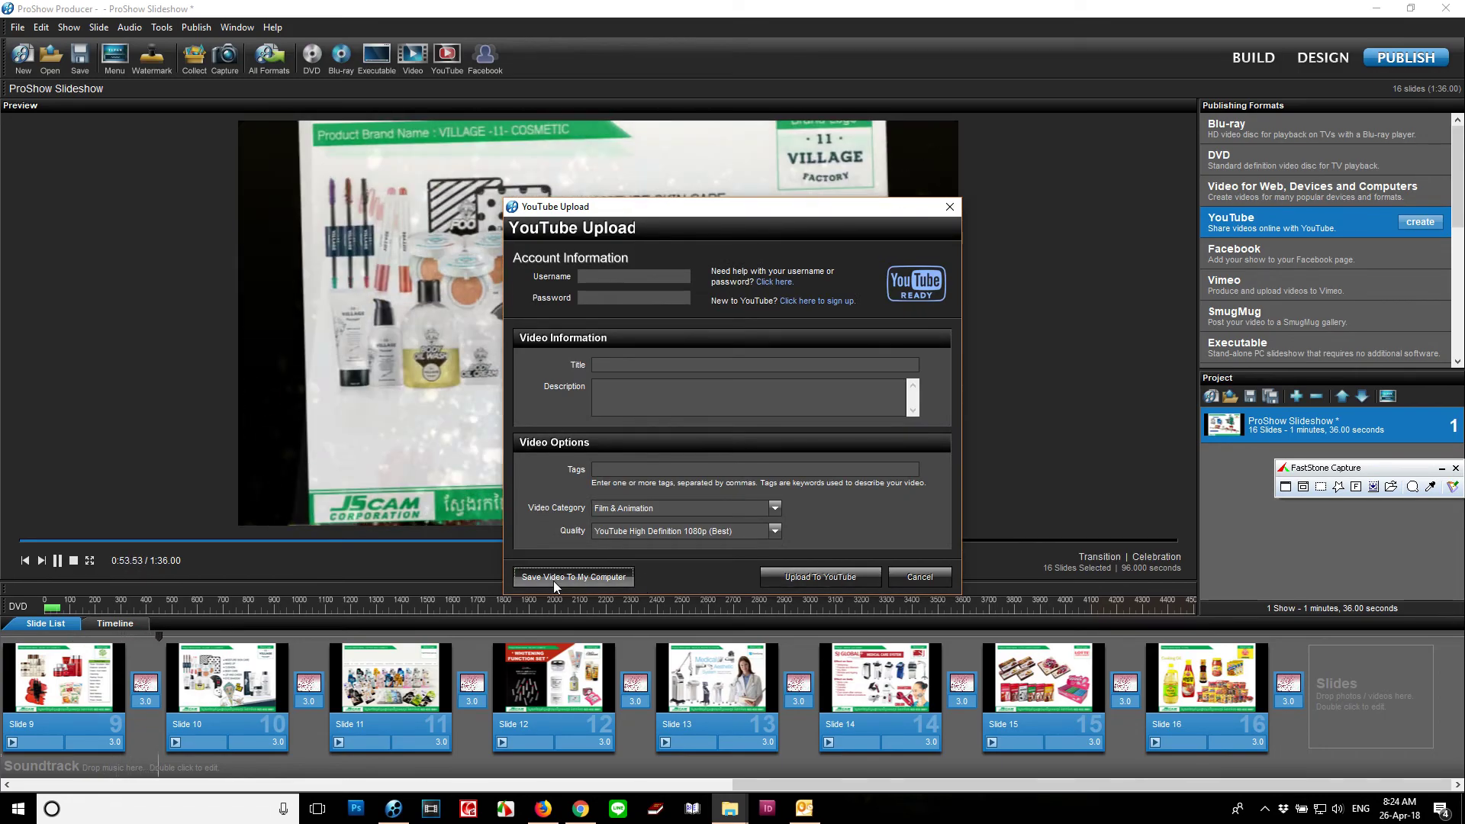
click(552, 578)
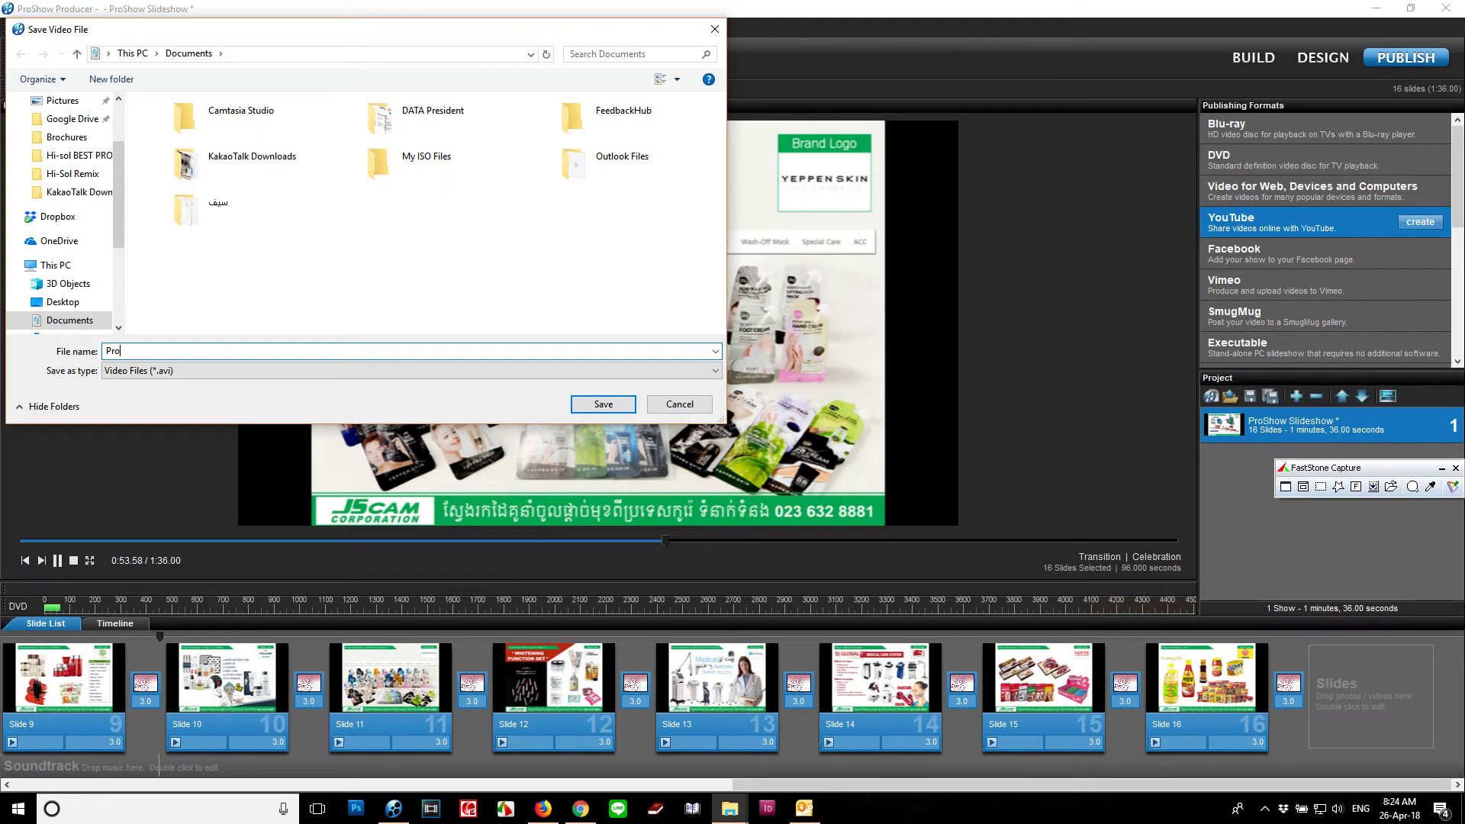
- Name the video file "Korea Products Promotion V1 26-4-2018", save it in the Documents folder, and start rendering
text(romotion )
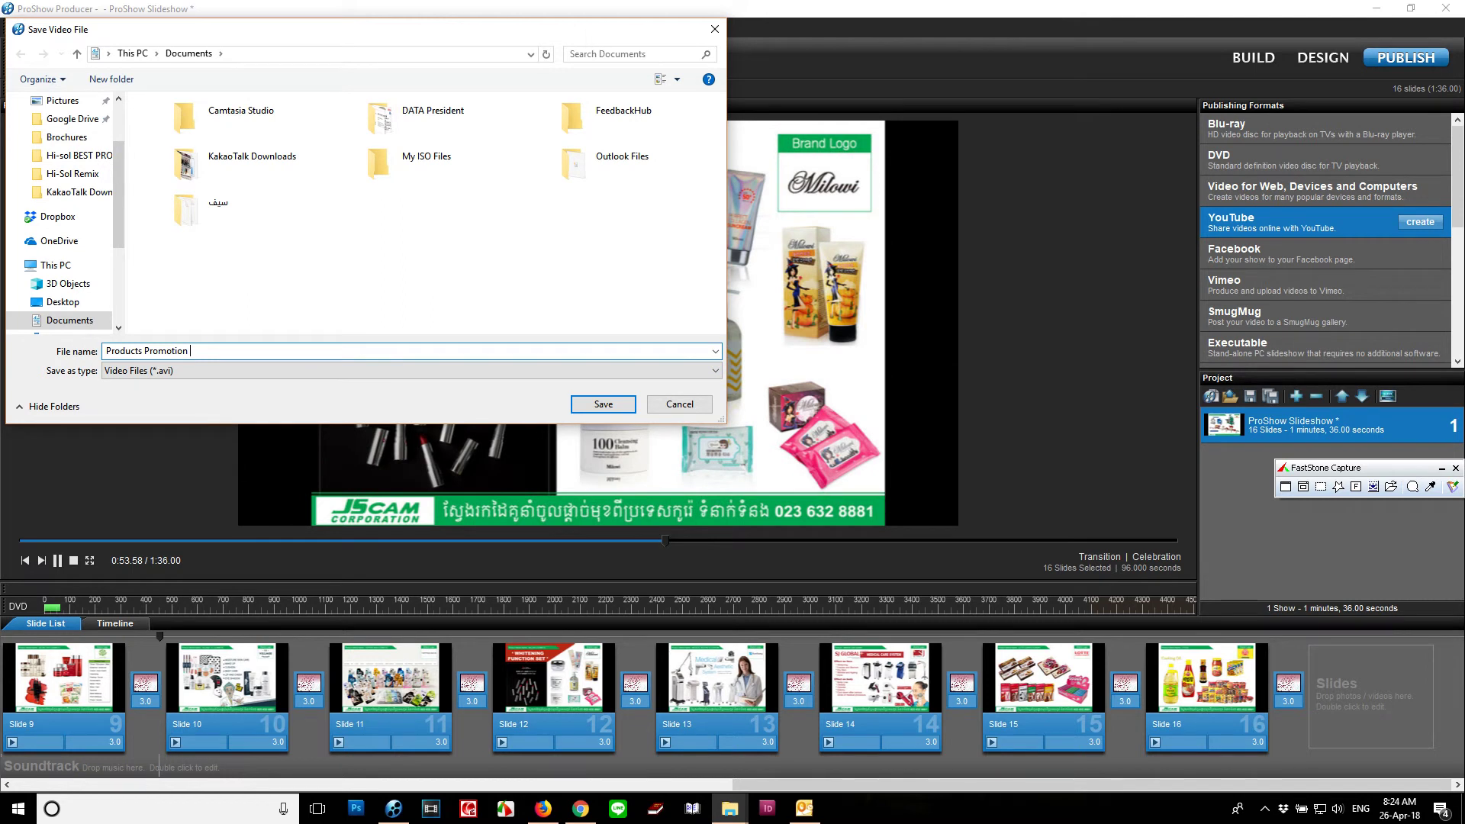
text(ea)
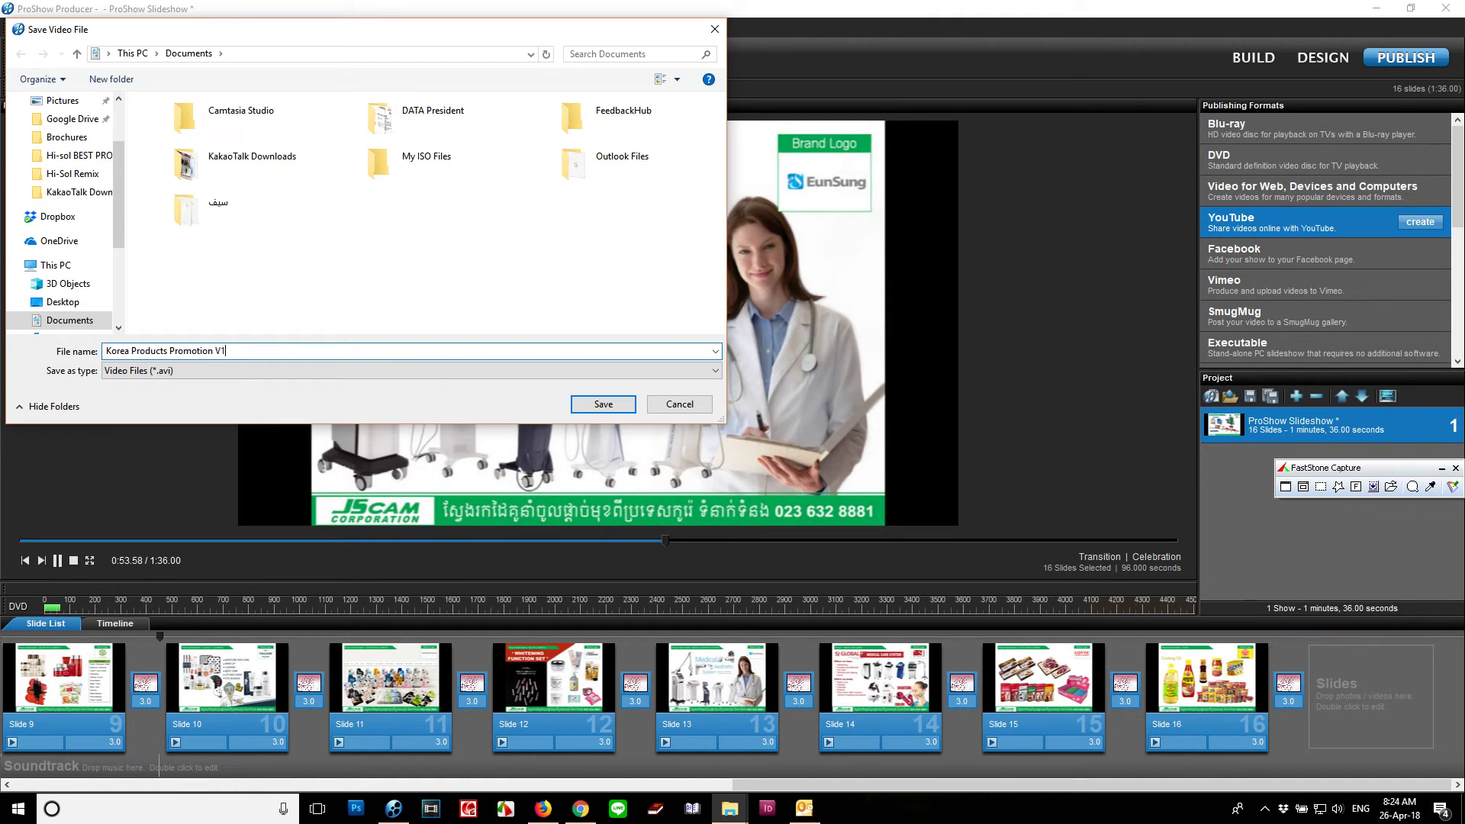
text(6-4-2018)
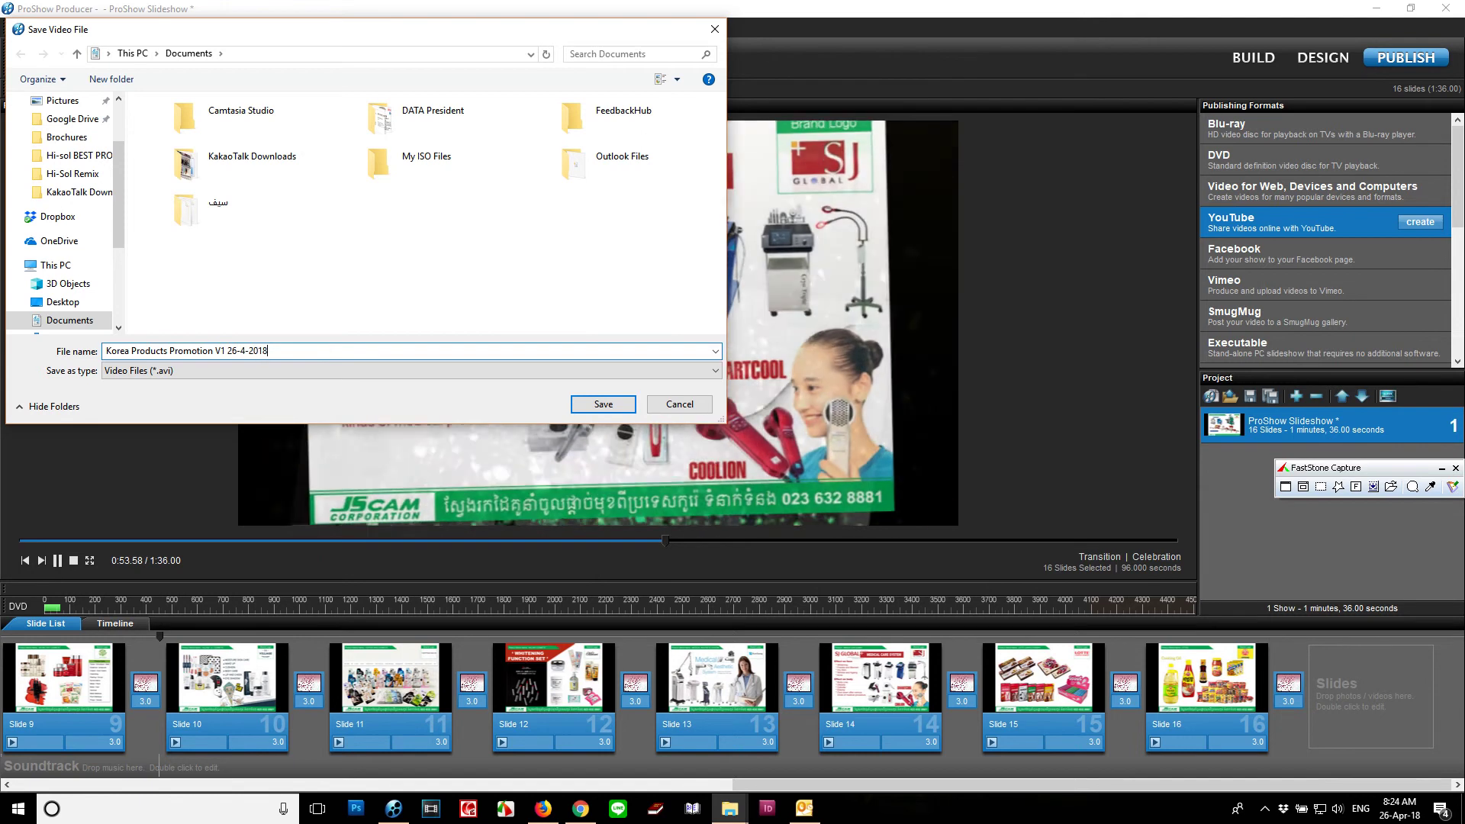
click(586, 400)
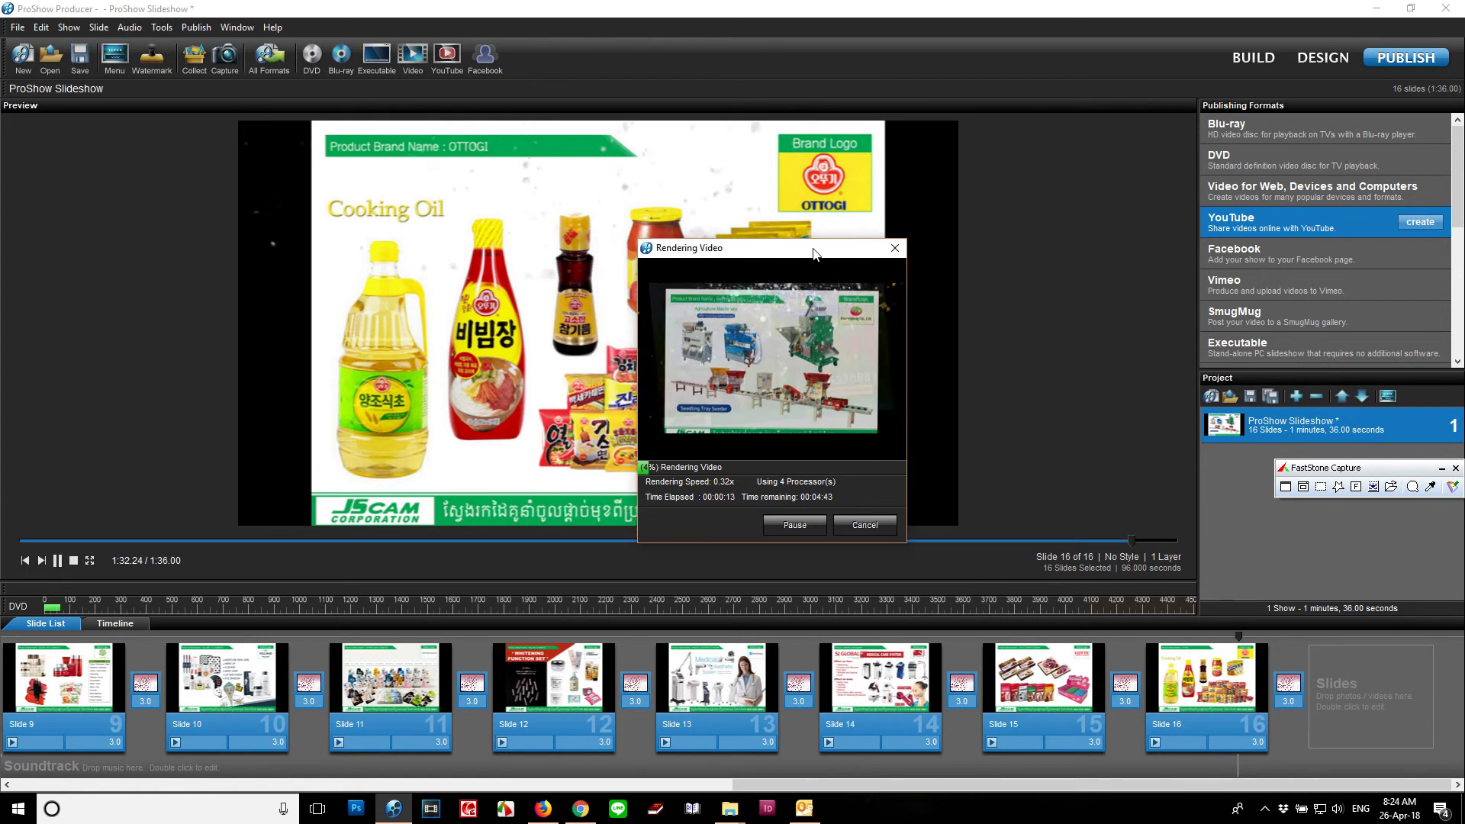
drag(742, 260, 1130, 254)
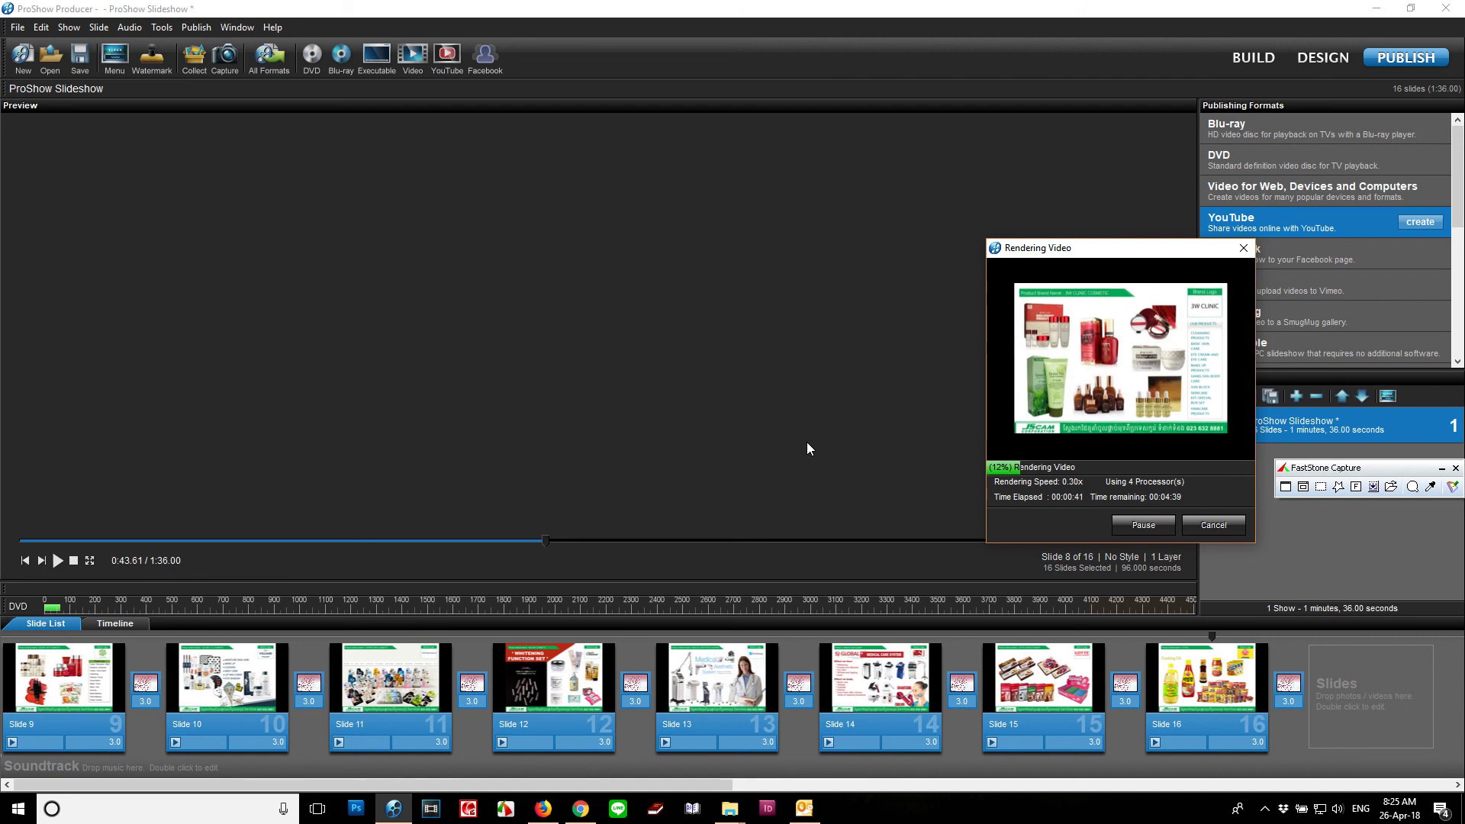
click(469, 808)
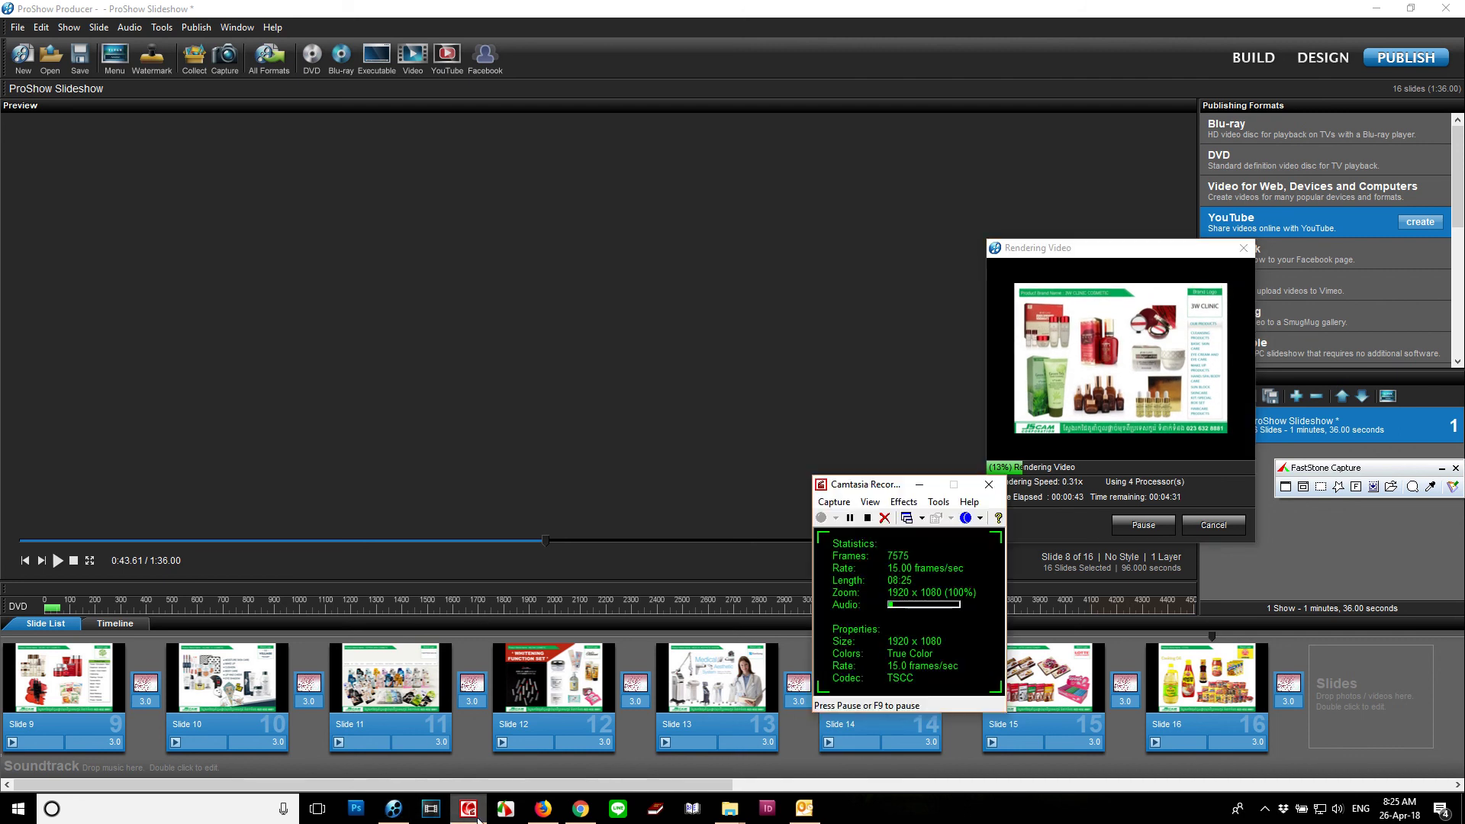